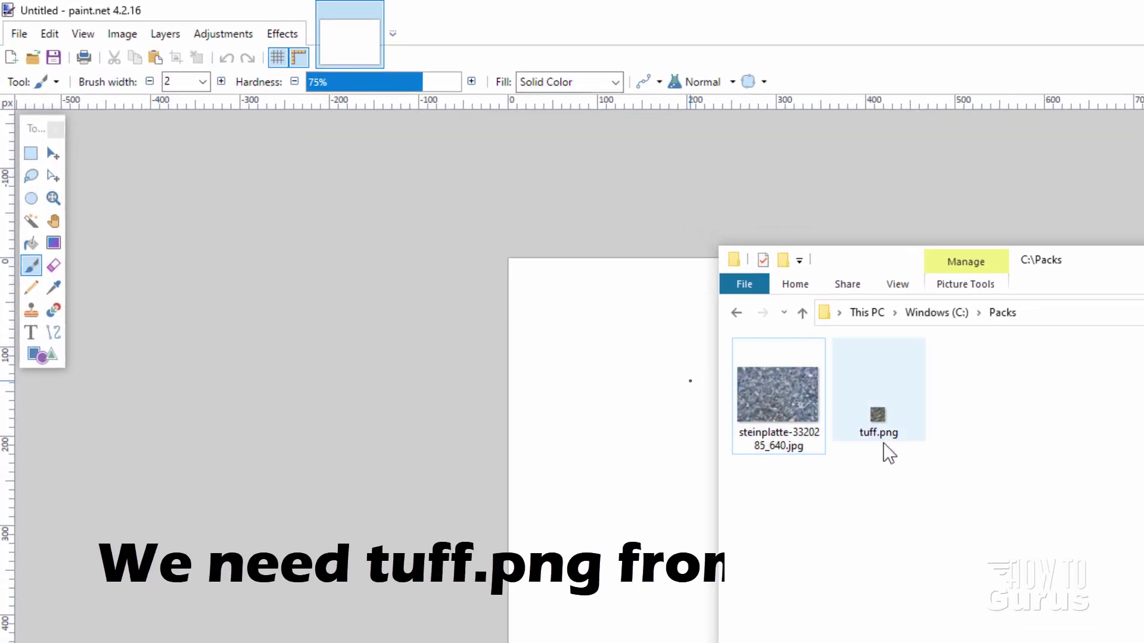
Select tuff.png and the steinplatte rock photo in C:\Packs and drag both onto paint.net.
left_click(880, 433)
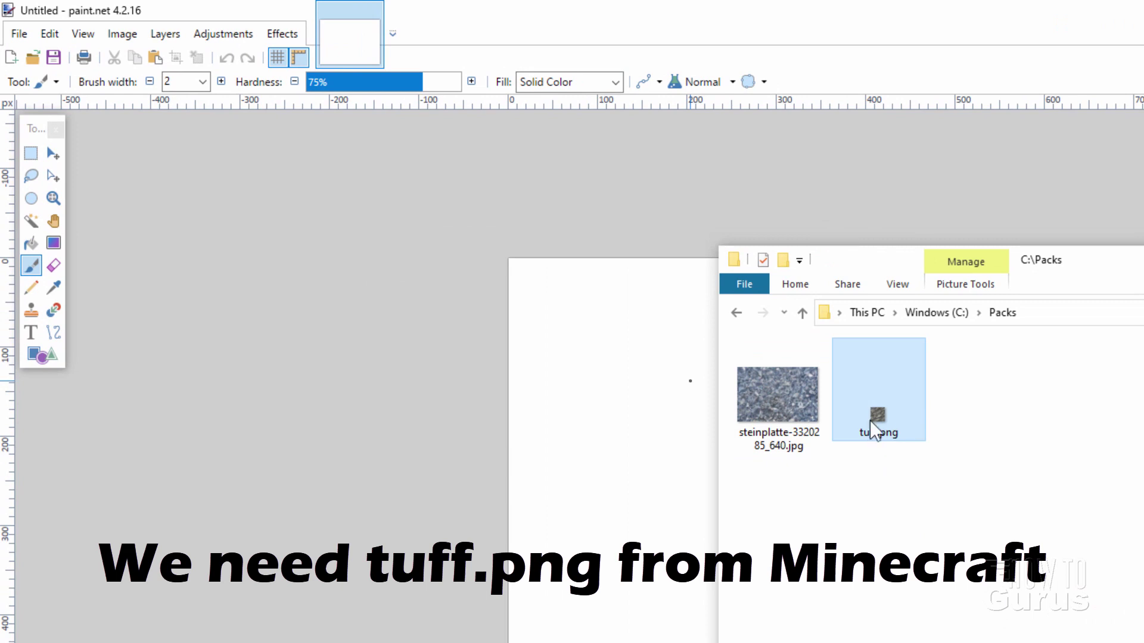
mouse_move(876, 435)
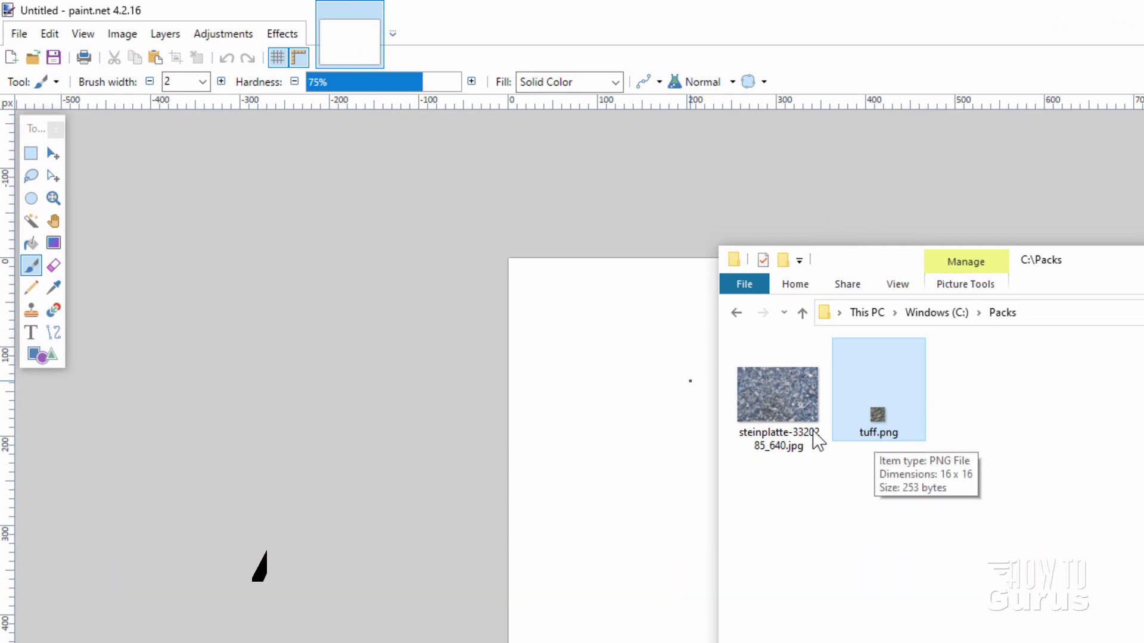
left_click(784, 409)
mouse_move(788, 413)
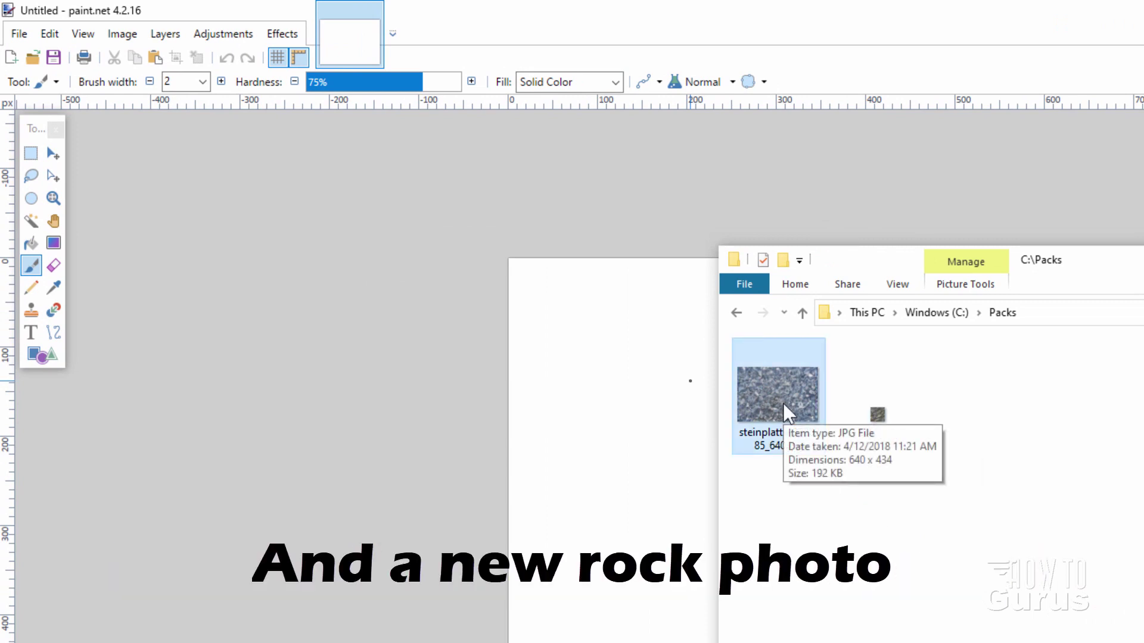
left_click_drag(980, 483, 798, 411)
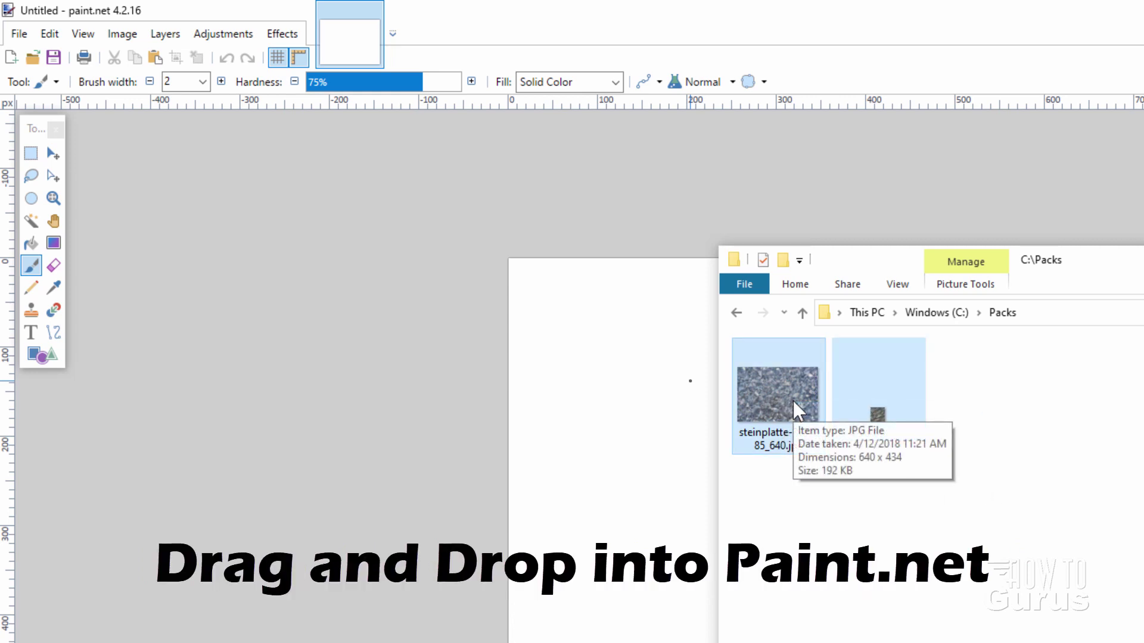
left_click_drag(798, 411, 406, 390)
Open both dropped images in paint.net and zoom in on the 16×16 tuff texture.
left_click(777, 515)
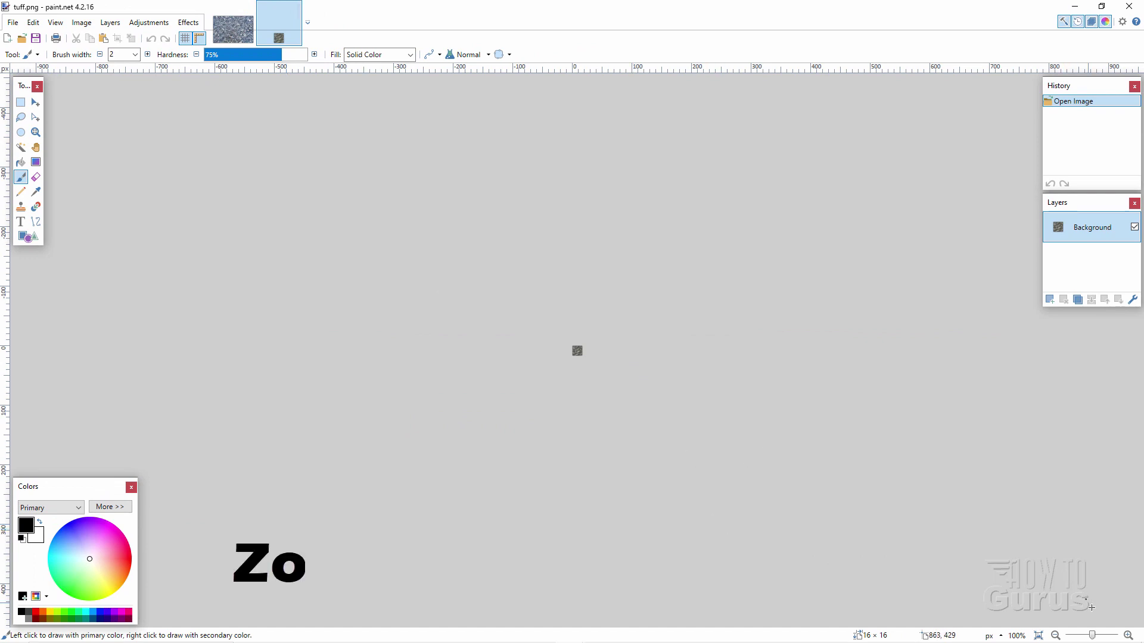
left_click(1127, 636)
left_click(1128, 635)
left_click(1128, 635)
left_click(1128, 636)
left_click(1128, 635)
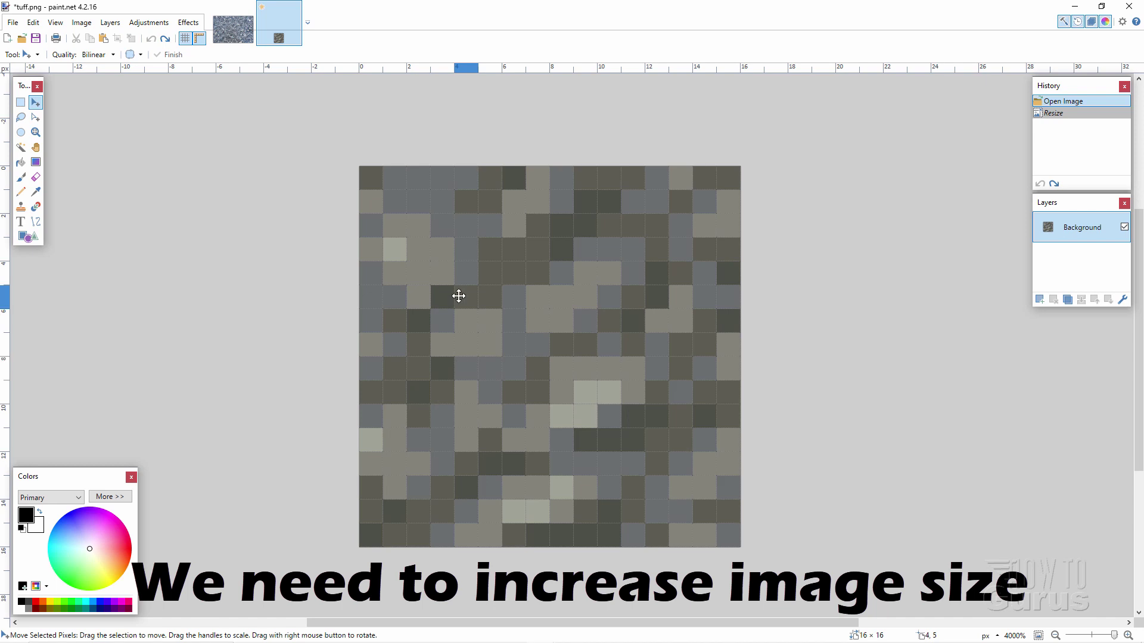
Resize tuff.png to 64×64 using Nearest Neighbor resampling.
left_click(82, 22)
left_click(98, 52)
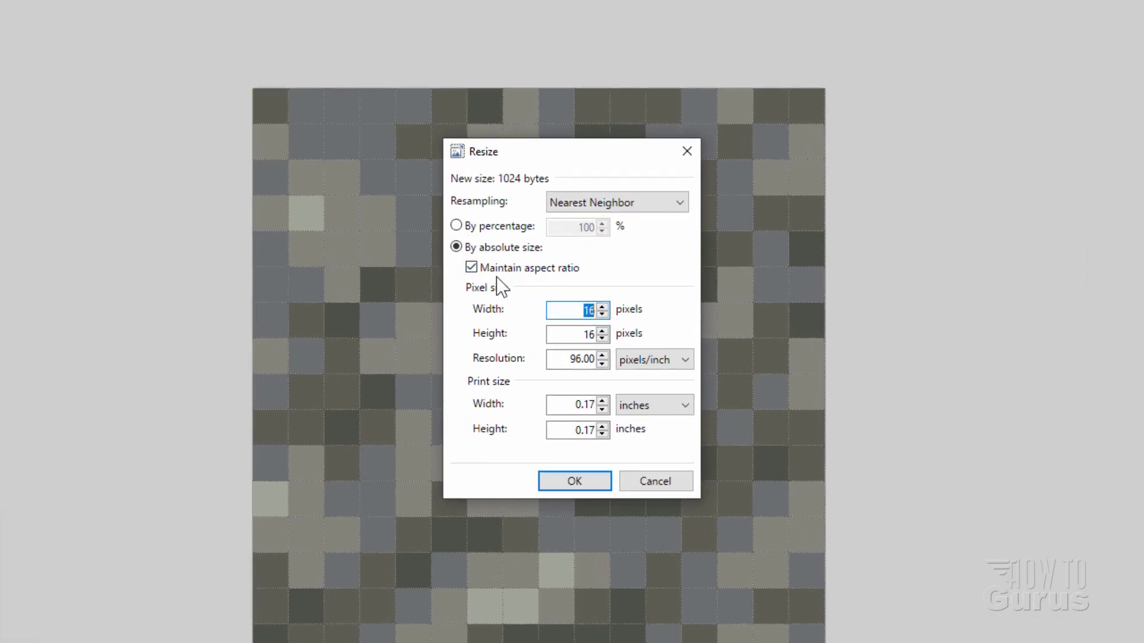
left_click(644, 210)
left_click(616, 286)
type("64")
left_click(572, 480)
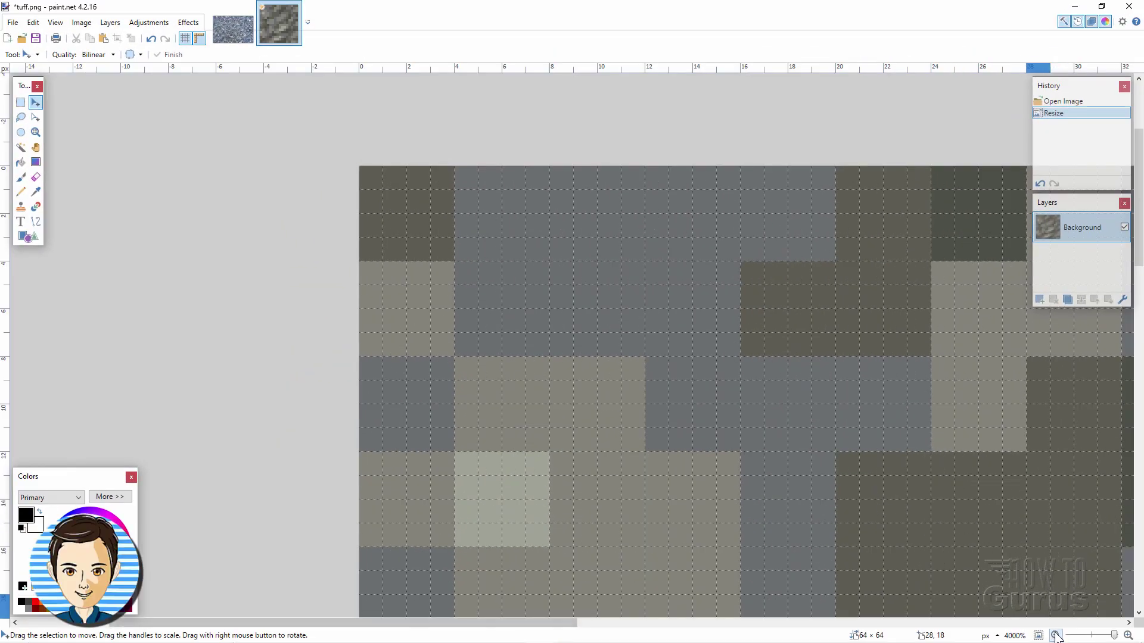
left_click(1056, 636)
left_click(1056, 636)
left_click(1056, 636)
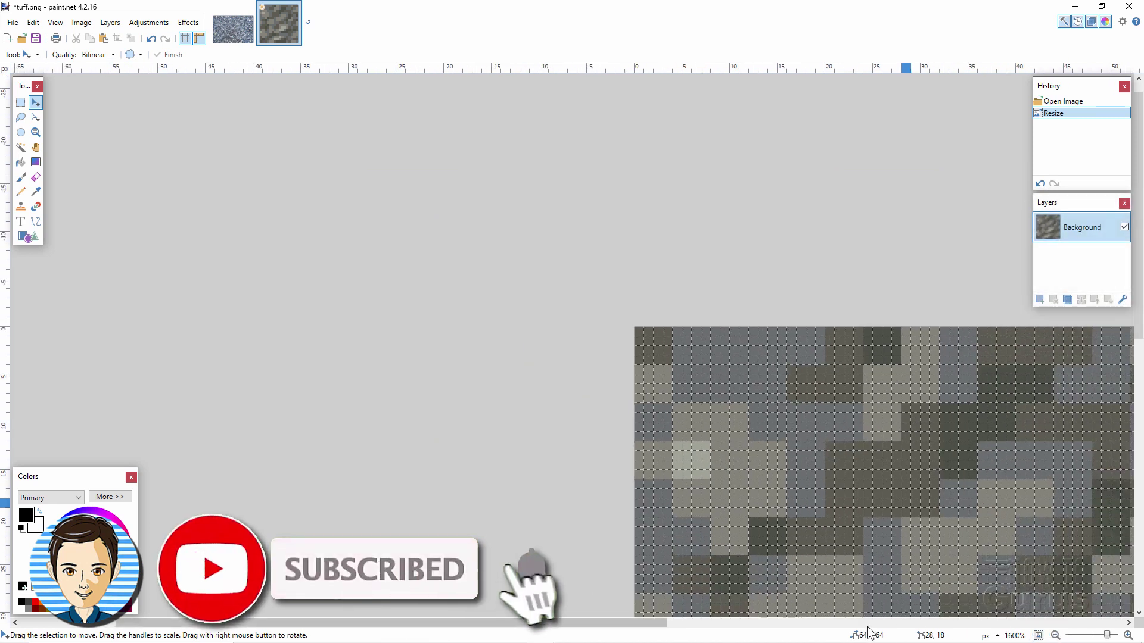
left_click_drag(673, 623, 849, 623)
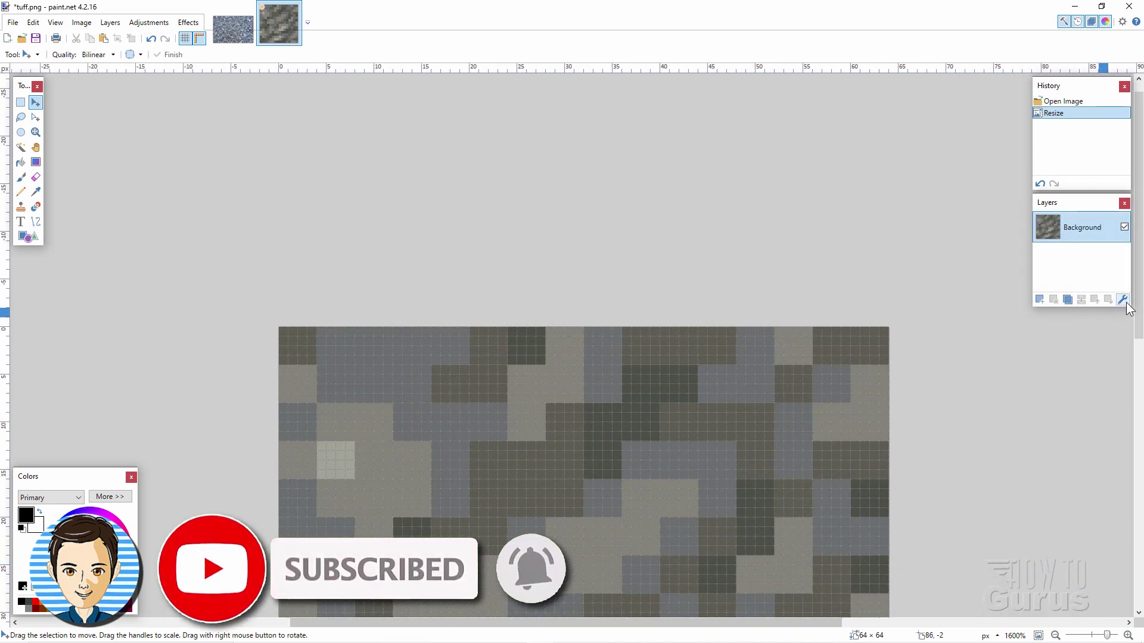
left_click_drag(1132, 308, 1132, 322)
scroll(252, 240, "down", 1)
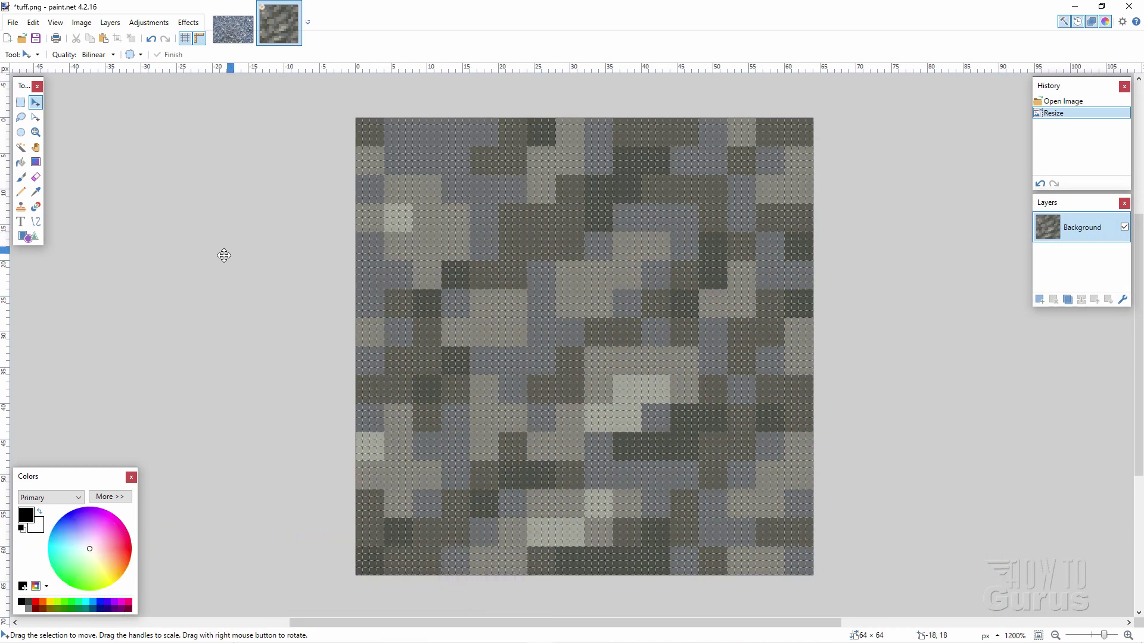
Resize the steinplatte rock photo to a height of 64 pixels, making it 94×64.
left_click(225, 36)
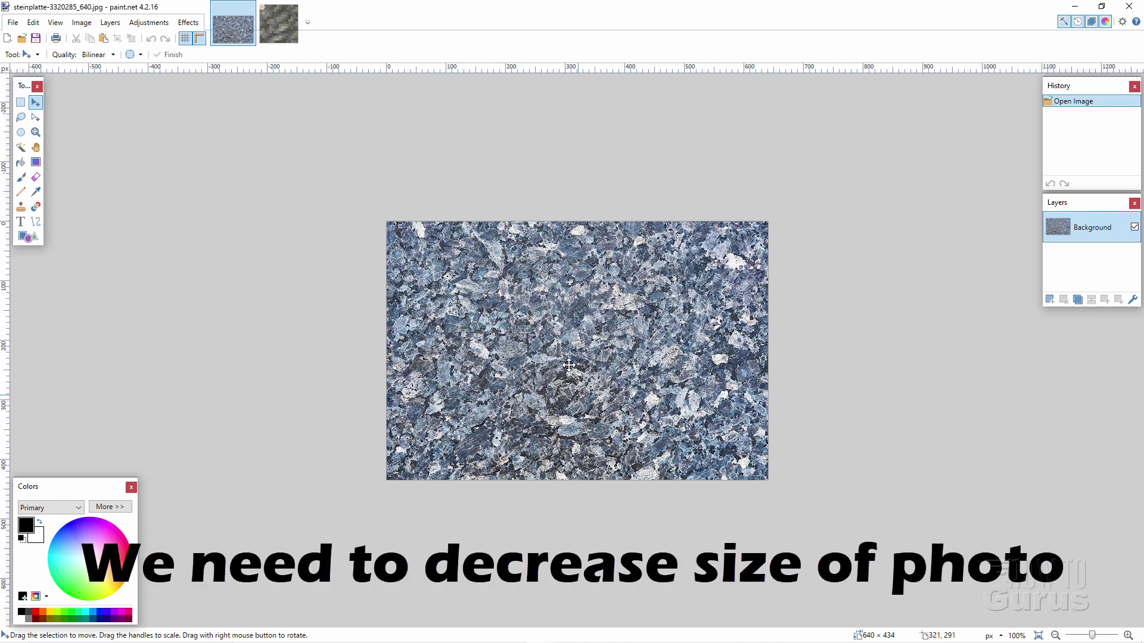
left_click(82, 22)
left_click(95, 49)
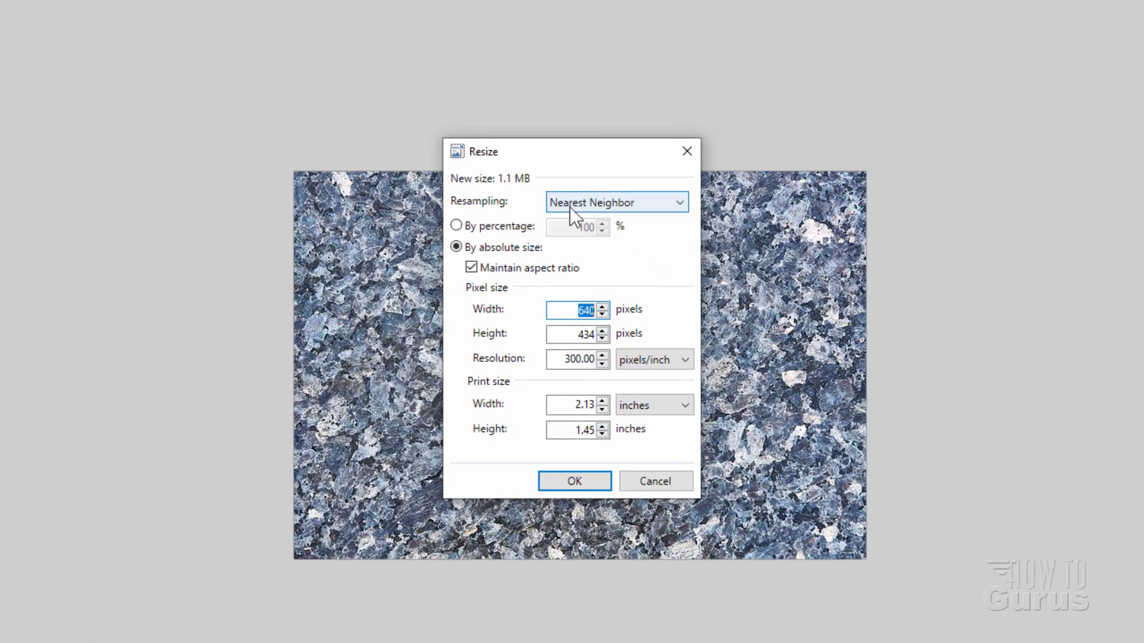
left_click(569, 334)
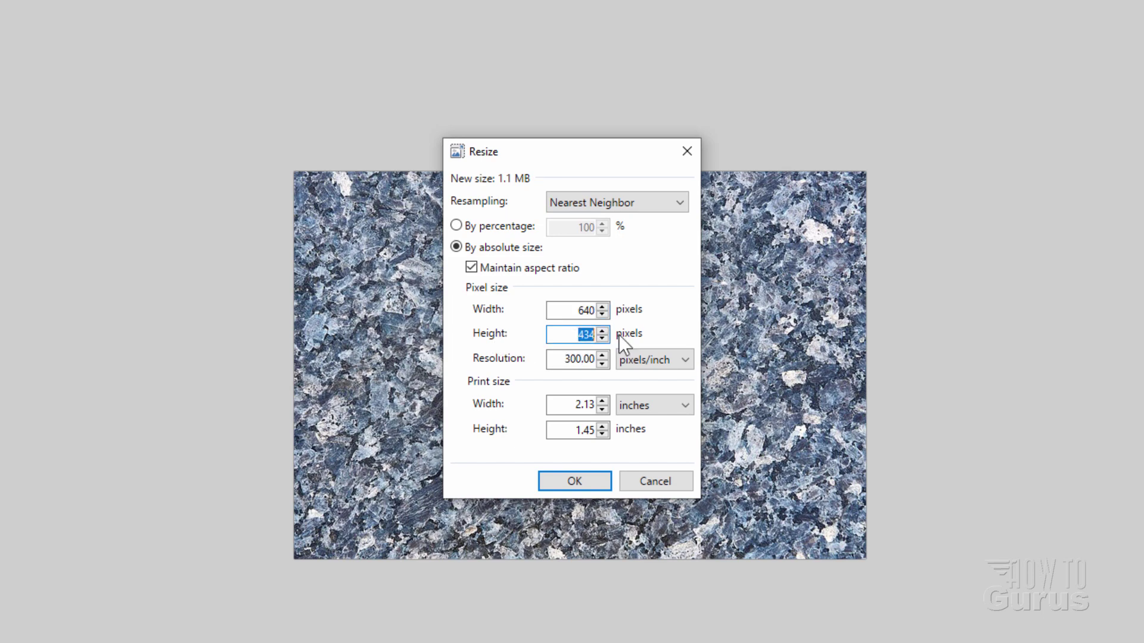
type("64")
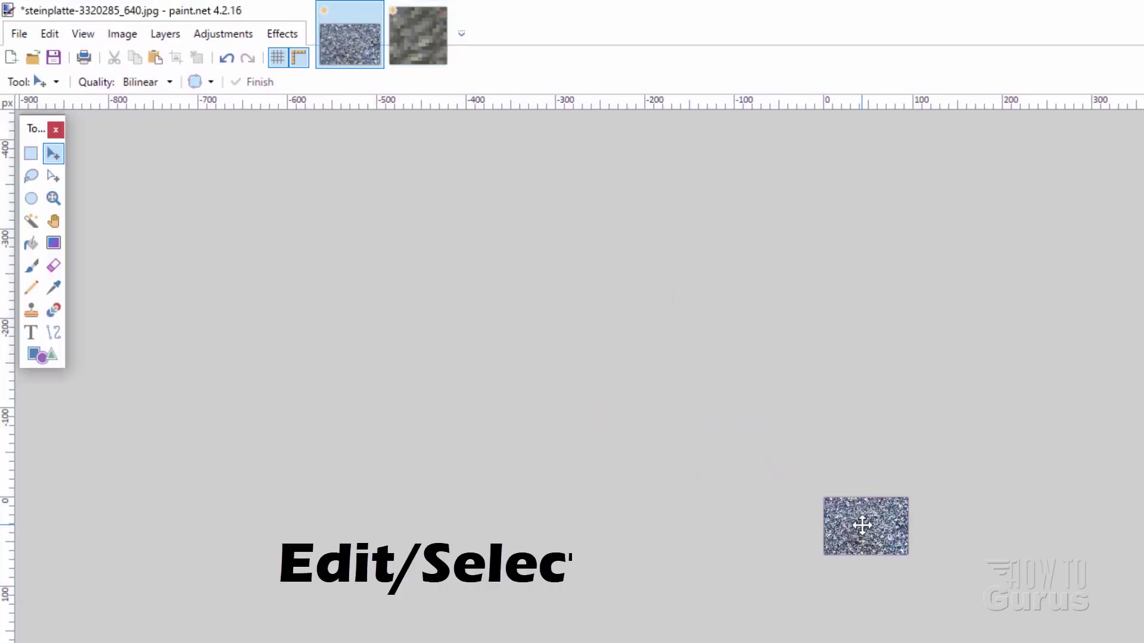
Select all of the rock photo and copy it.
left_click(50, 35)
left_click(122, 352)
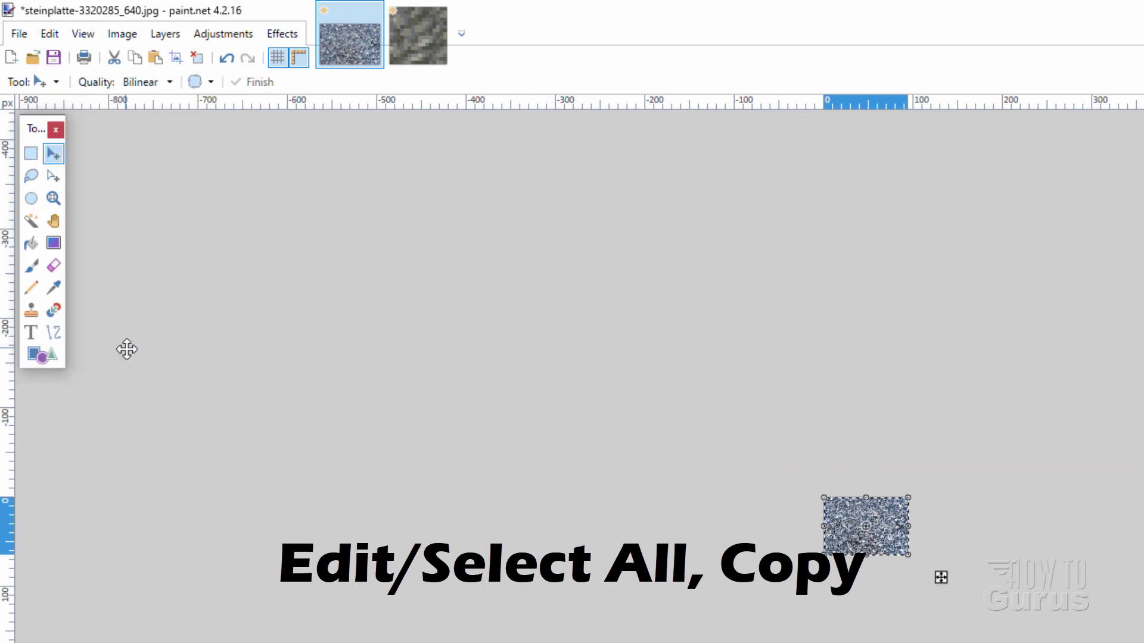
left_click(50, 35)
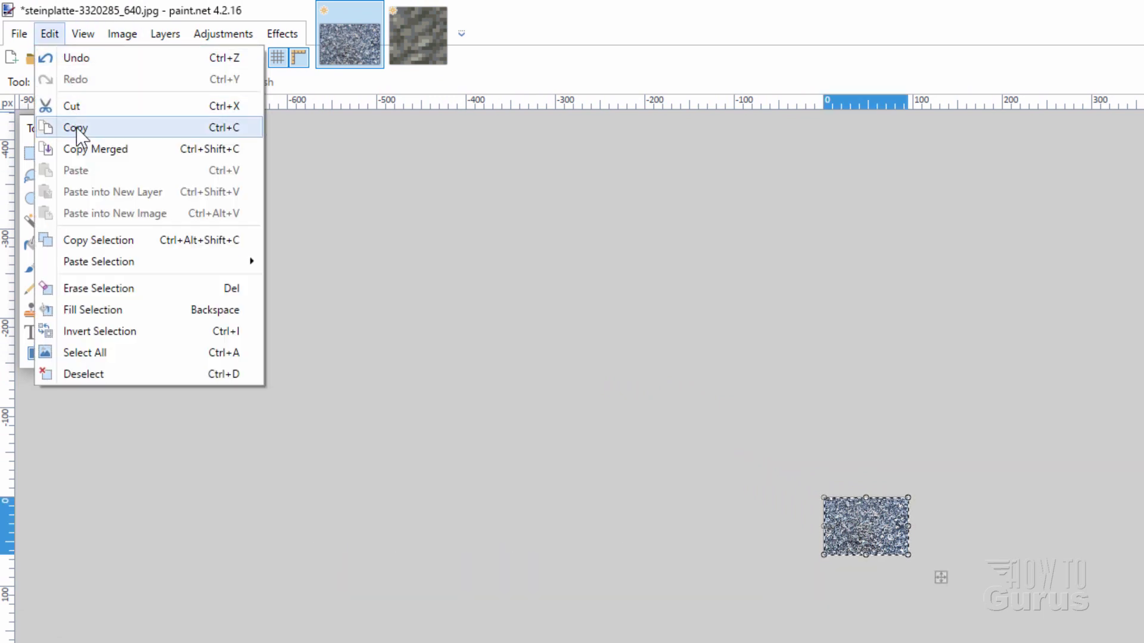
left_click(76, 128)
Paste the photo into a new layer on tuff.png, keeping the 64×64 canvas size.
left_click(426, 33)
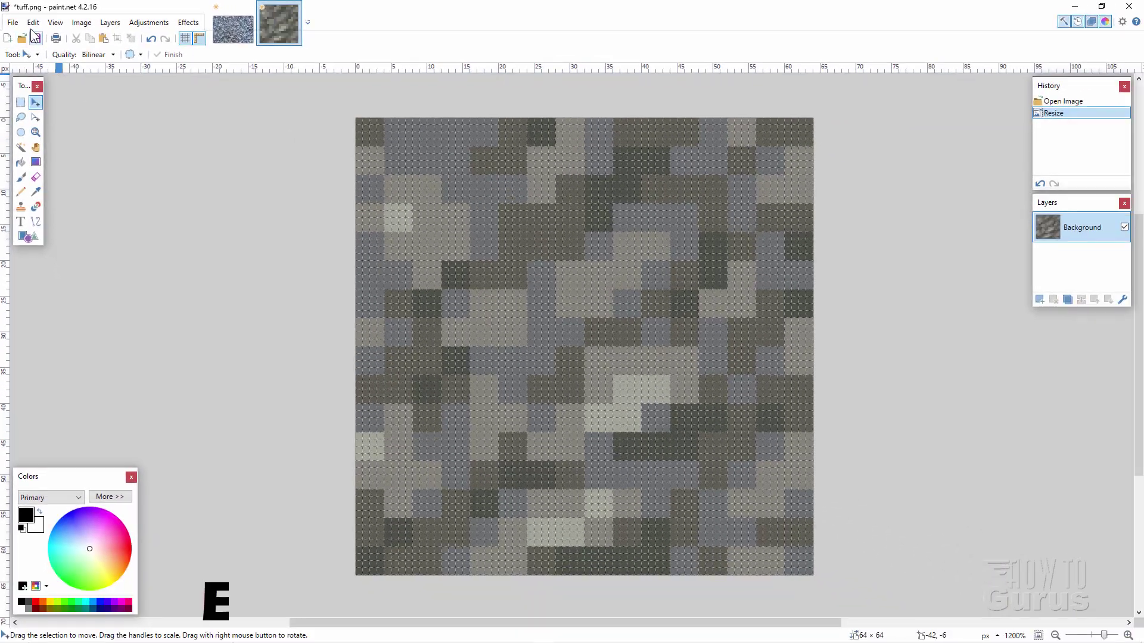
left_click(49, 33)
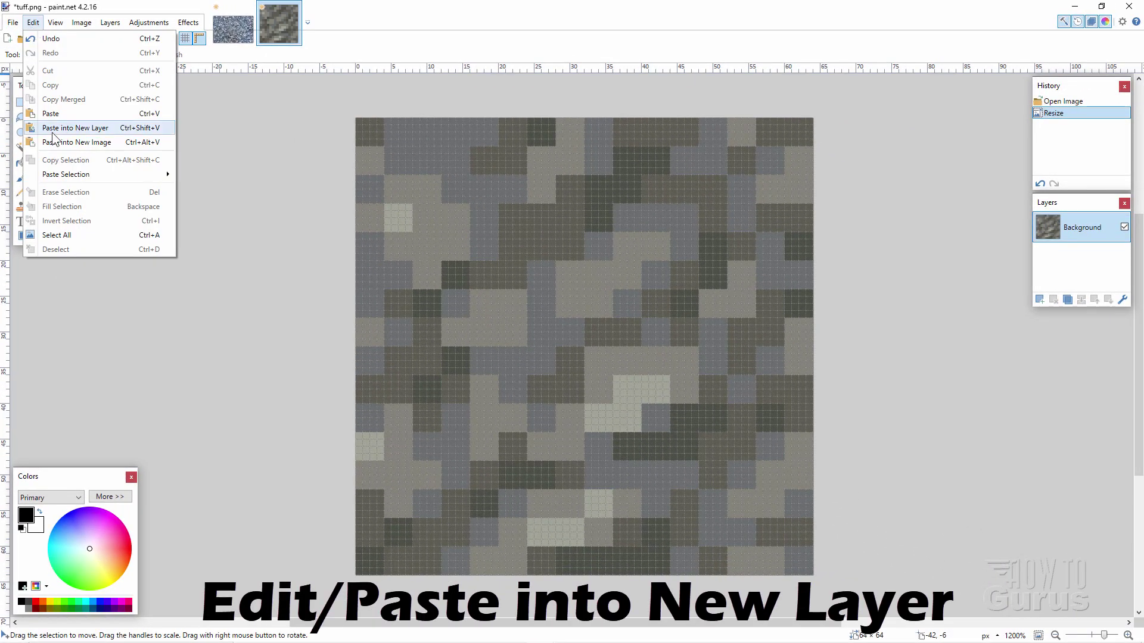
left_click(81, 128)
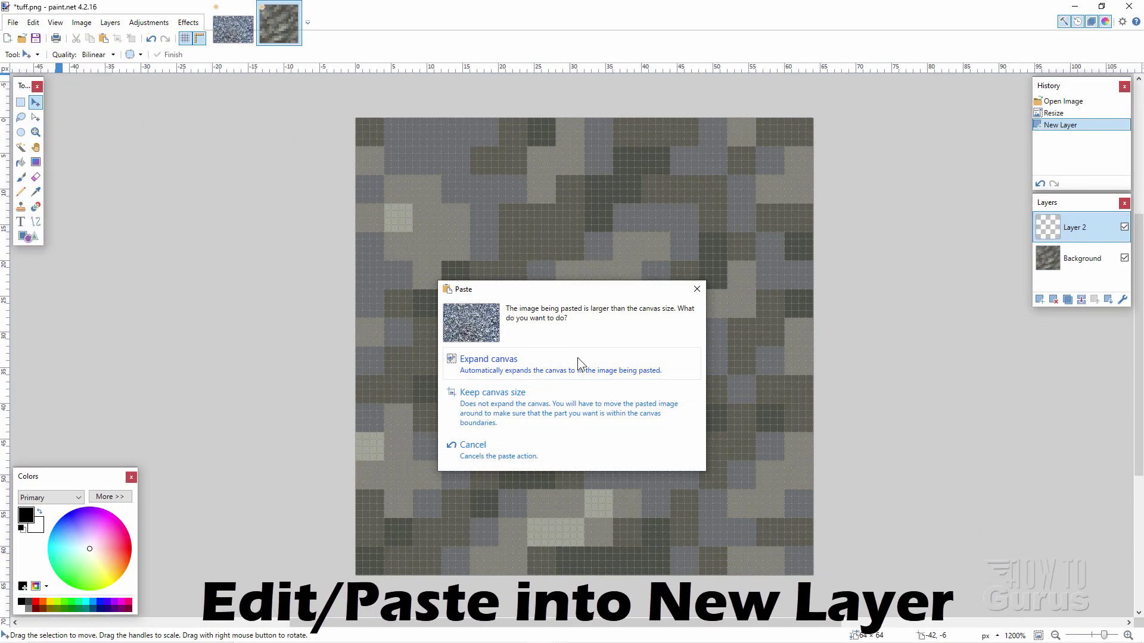
left_click(495, 411)
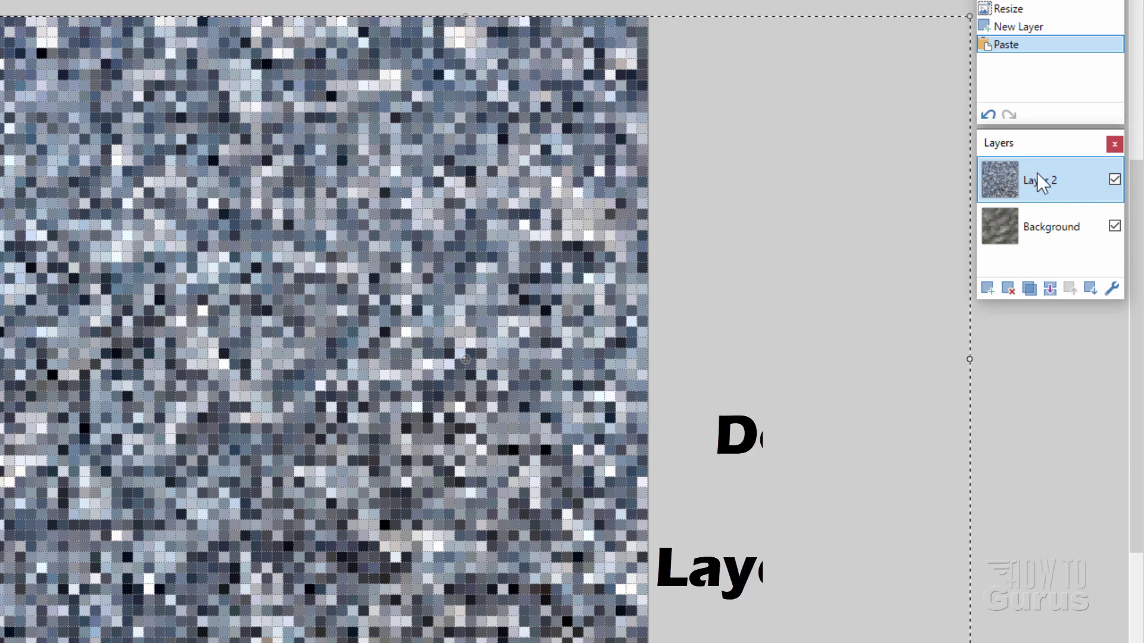
Set Layer 2's blend mode to Reflect after trying Multiply, Additive and Color Burn.
double_click(1047, 187)
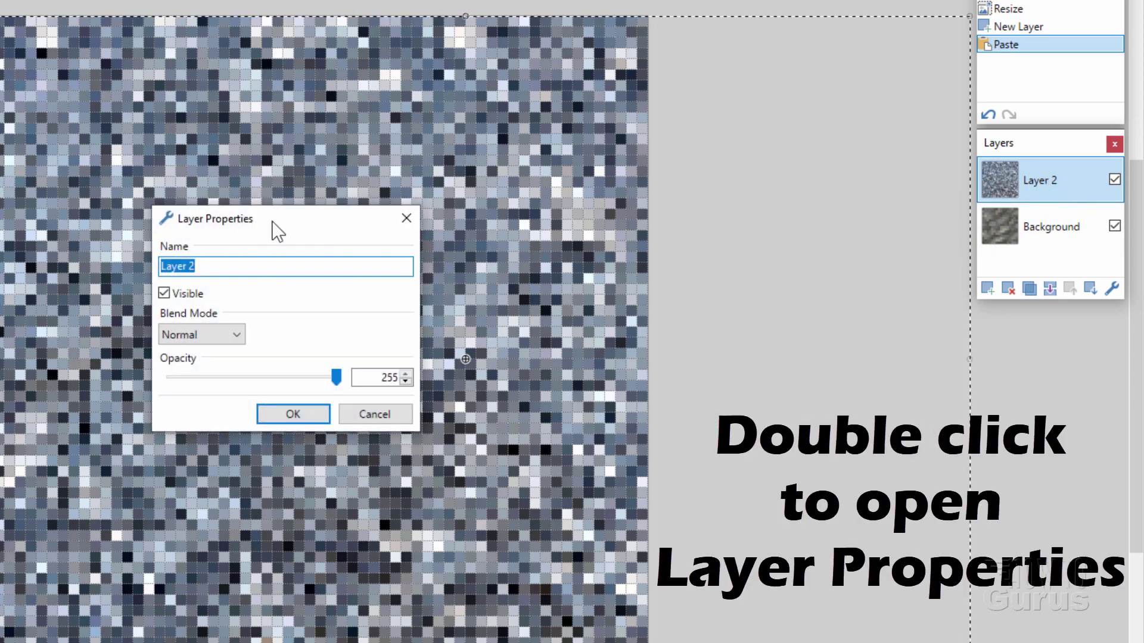
left_click_drag(281, 230, 421, 225)
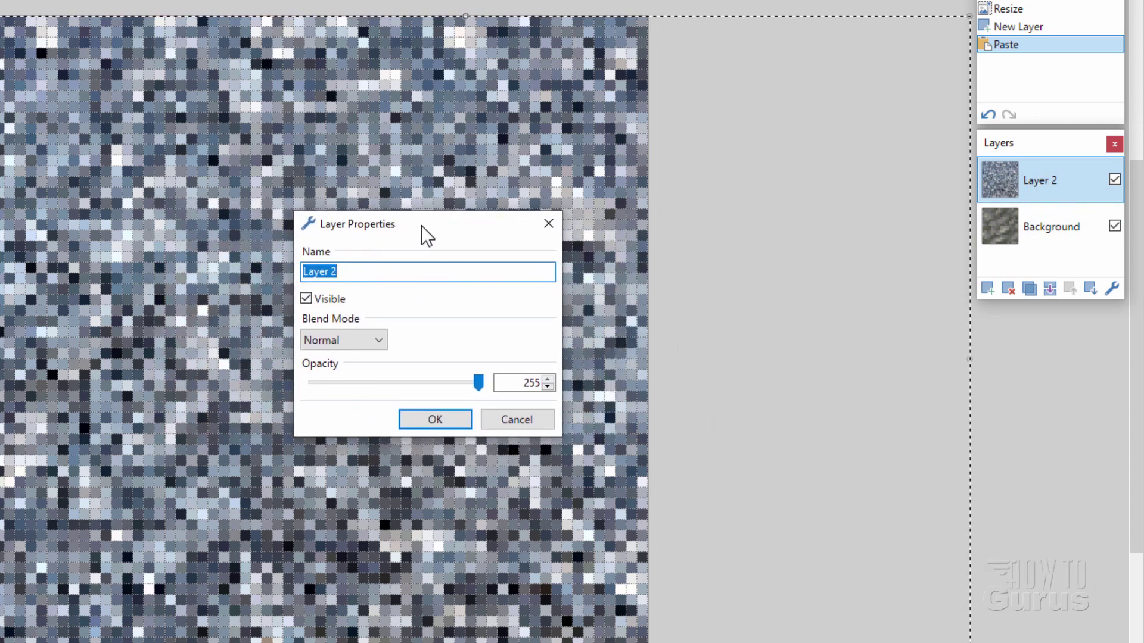
left_click(382, 338)
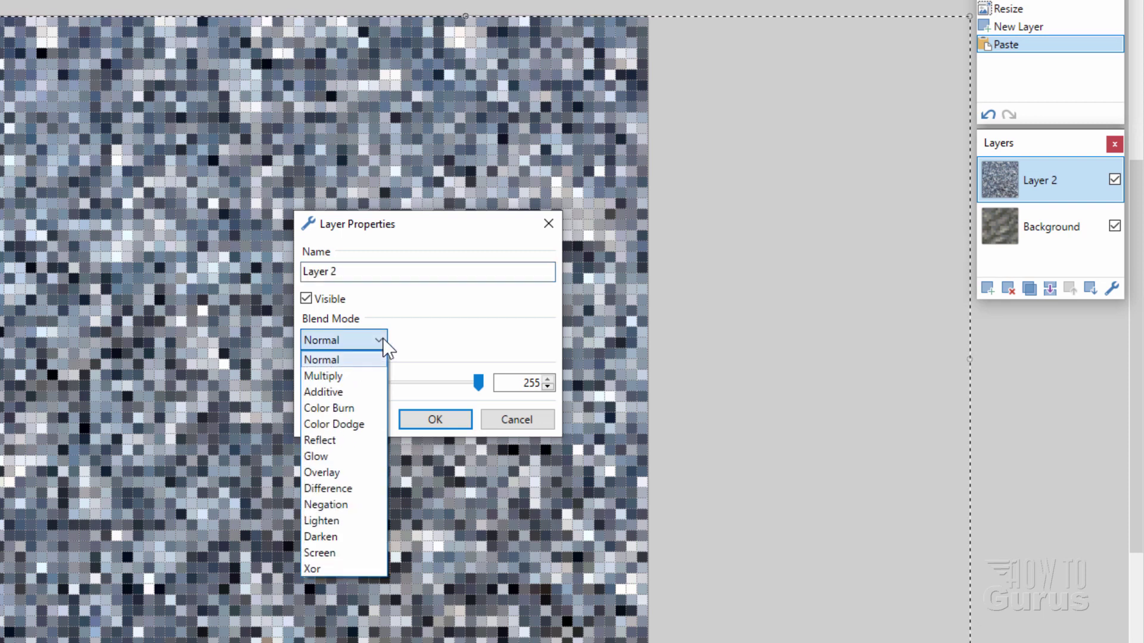
left_click(352, 374)
left_click(352, 337)
left_click(346, 390)
left_click(348, 341)
left_click(351, 407)
left_click(348, 337)
left_click(320, 439)
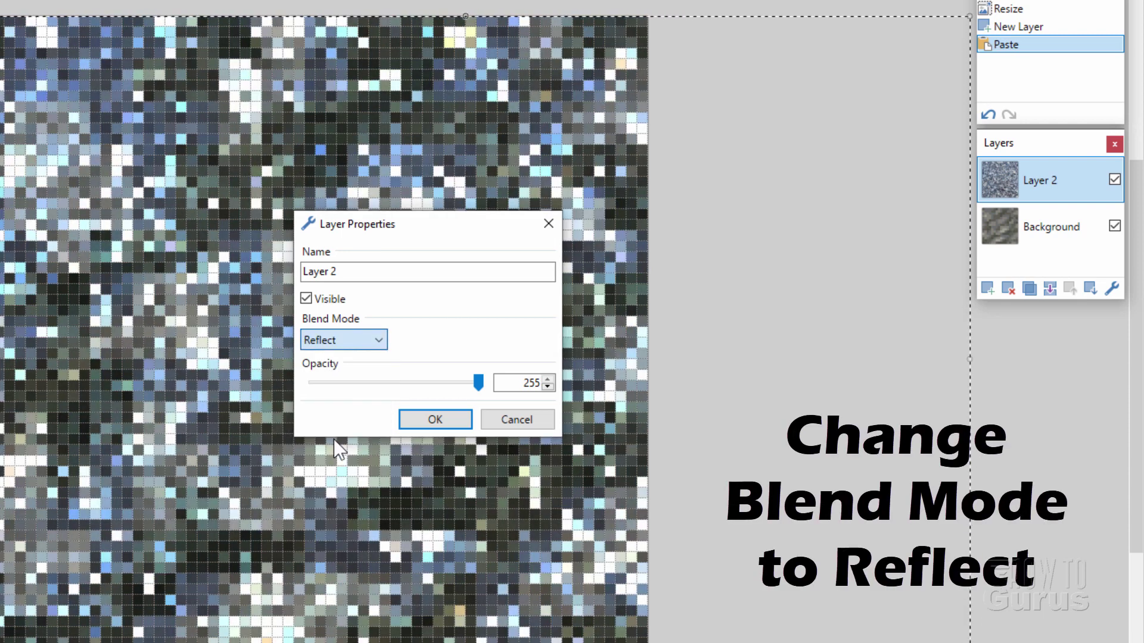
left_click(424, 423)
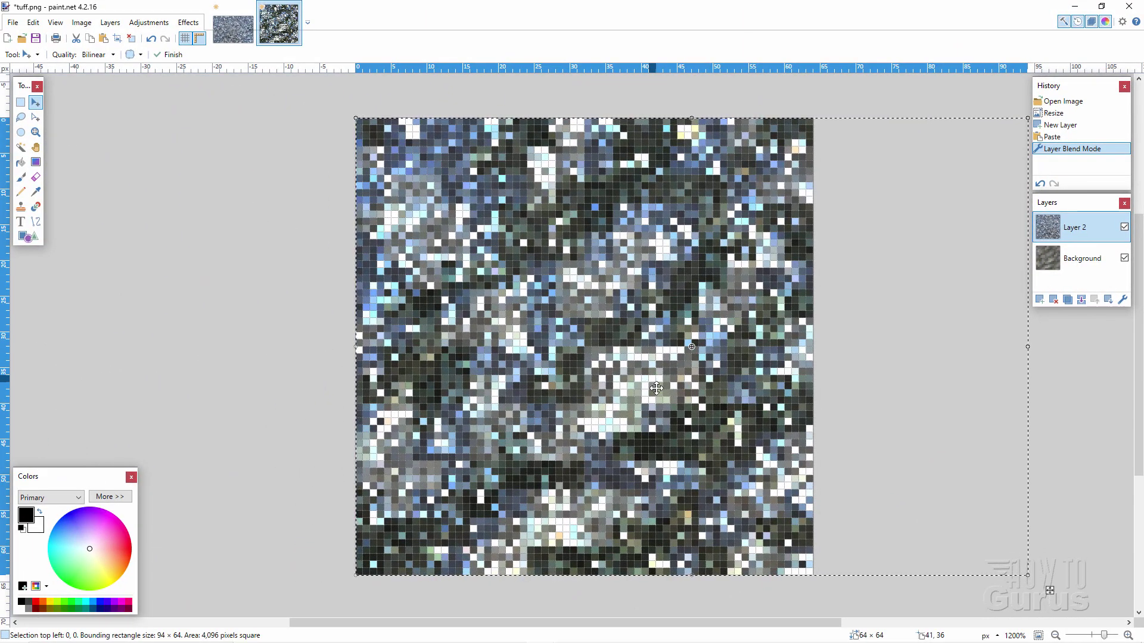
Zoom out to the texture's actual size and deselect the pasted layer.
left_click(1056, 636)
left_click(1055, 636)
left_click(1055, 636)
left_click(1055, 636)
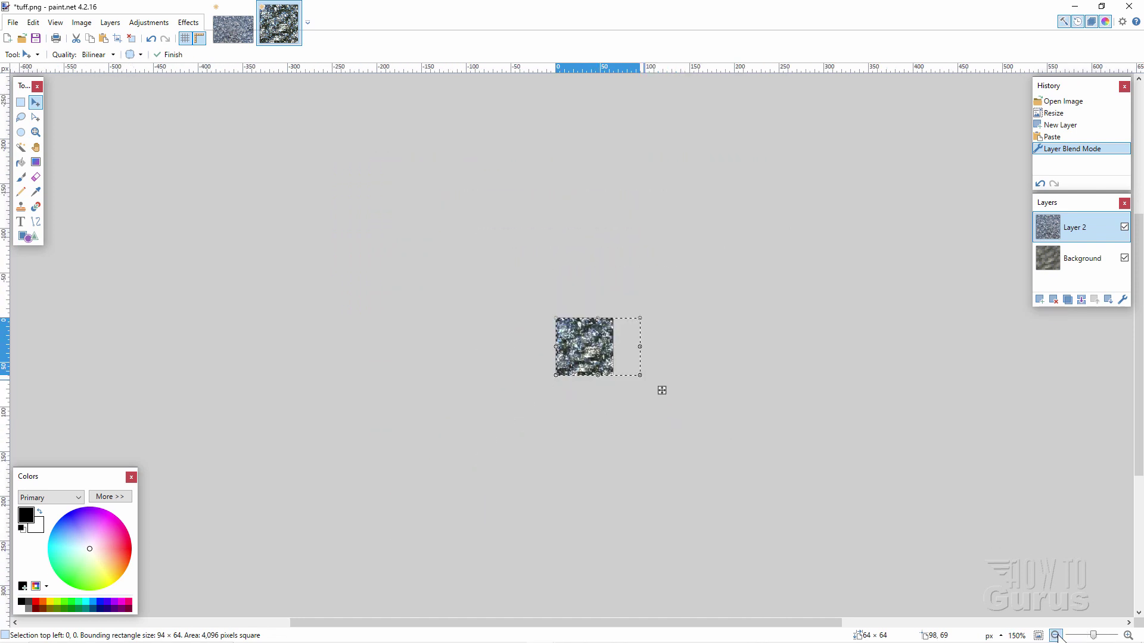
left_click(1056, 635)
left_click(33, 22)
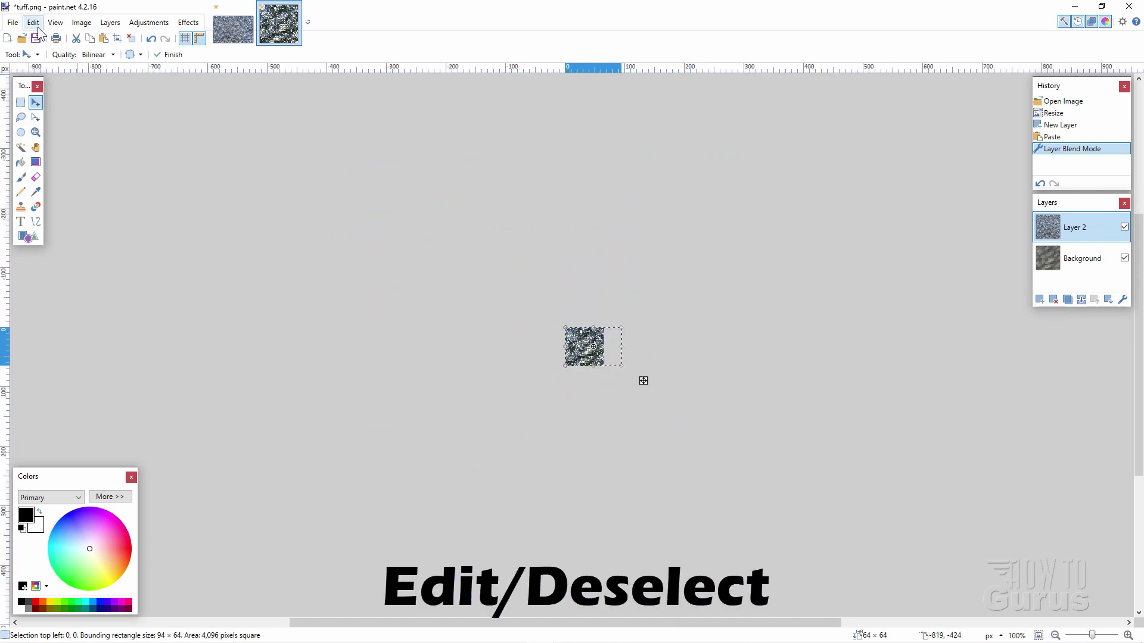
left_click(84, 252)
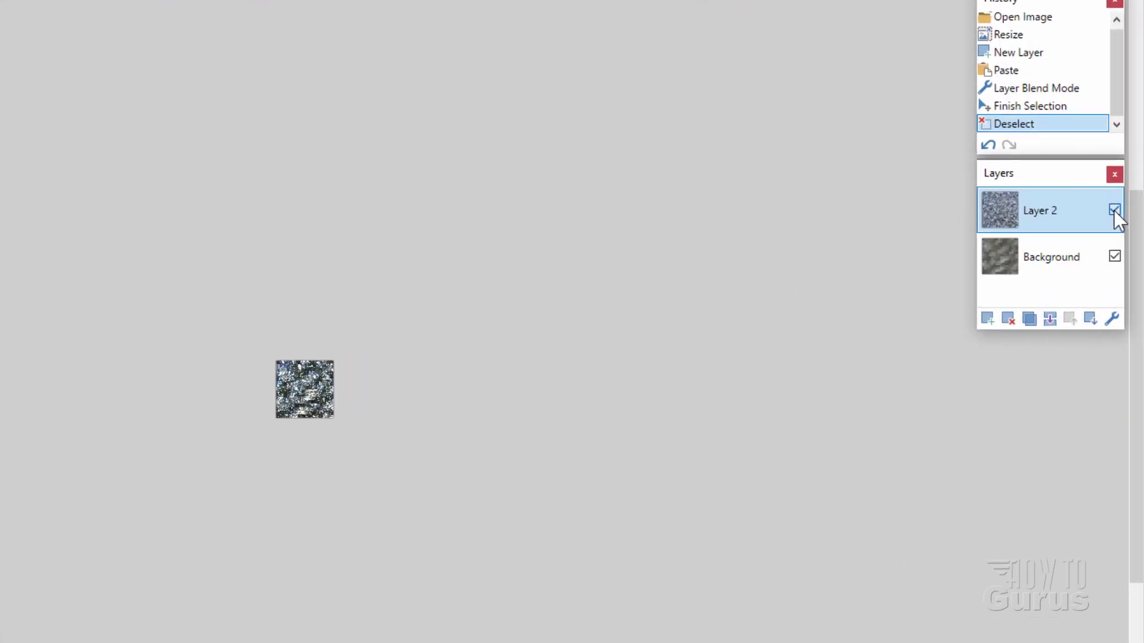
Toggle Layer 2's visibility off and on twice to compare, leaving it visible.
left_click(1113, 210)
left_click(1114, 210)
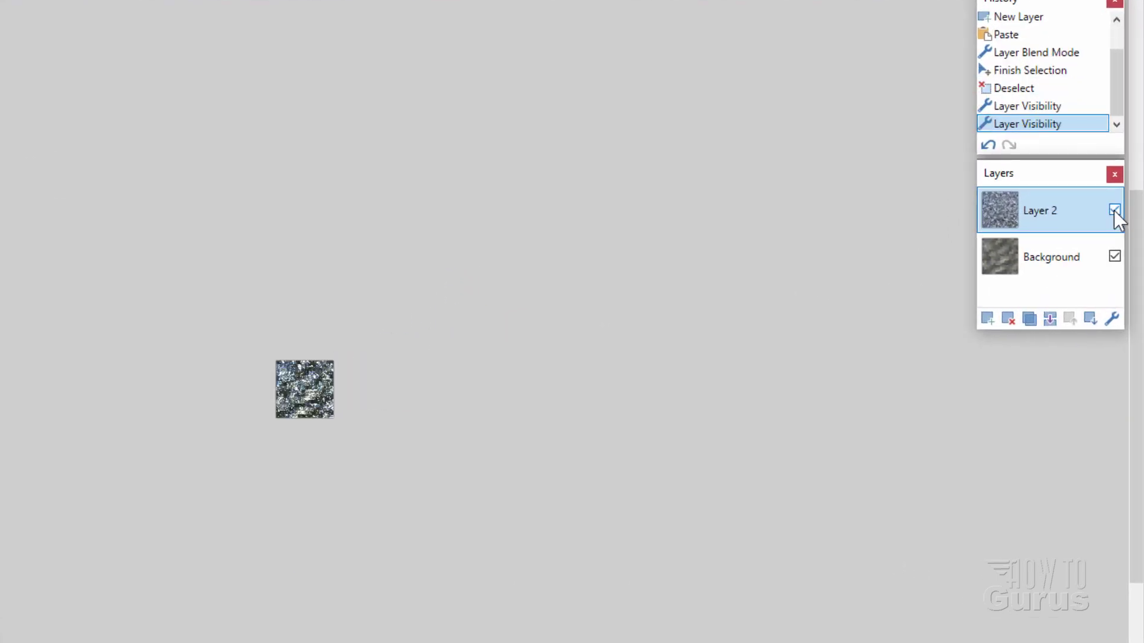
left_click(1113, 210)
left_click(1114, 209)
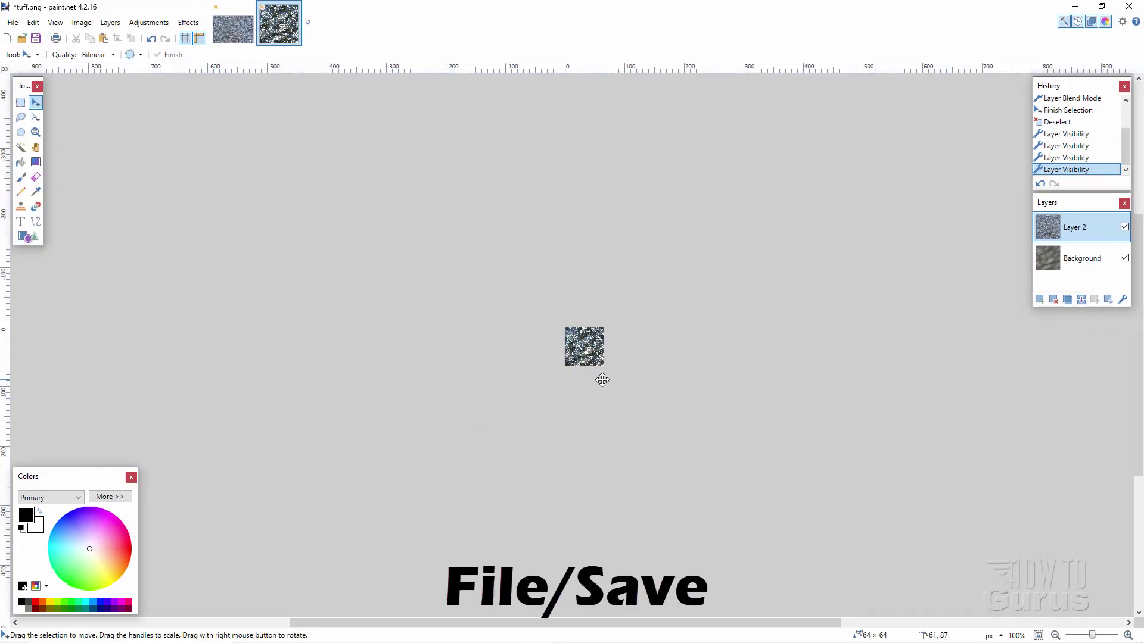
Save the texture as tuff.pdn in the Packs folder.
left_click(13, 22)
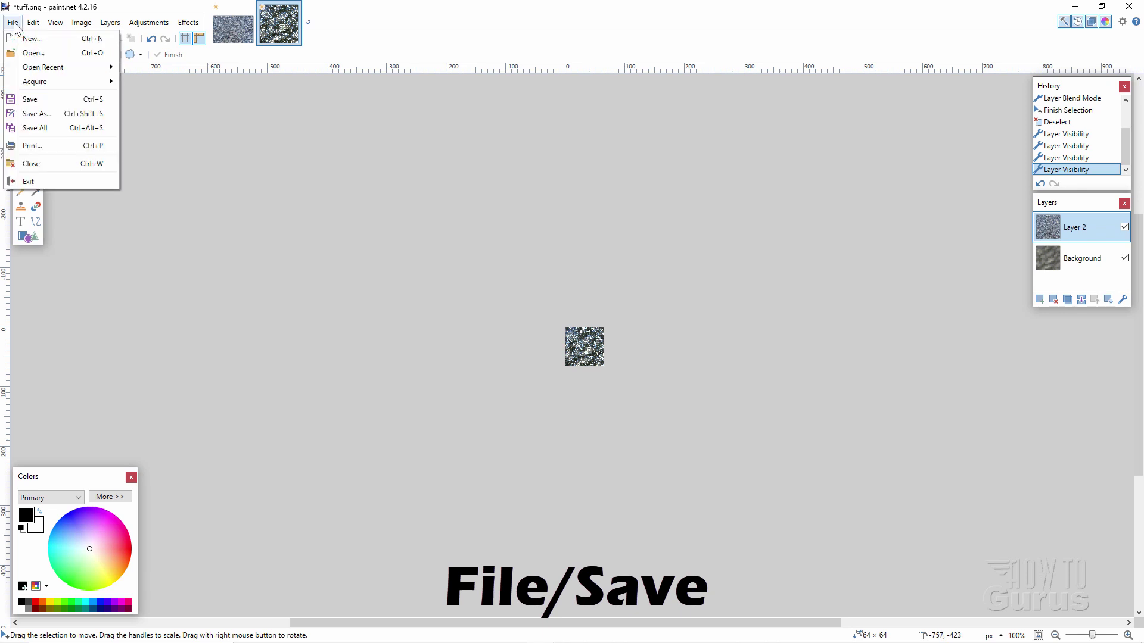
left_click(37, 100)
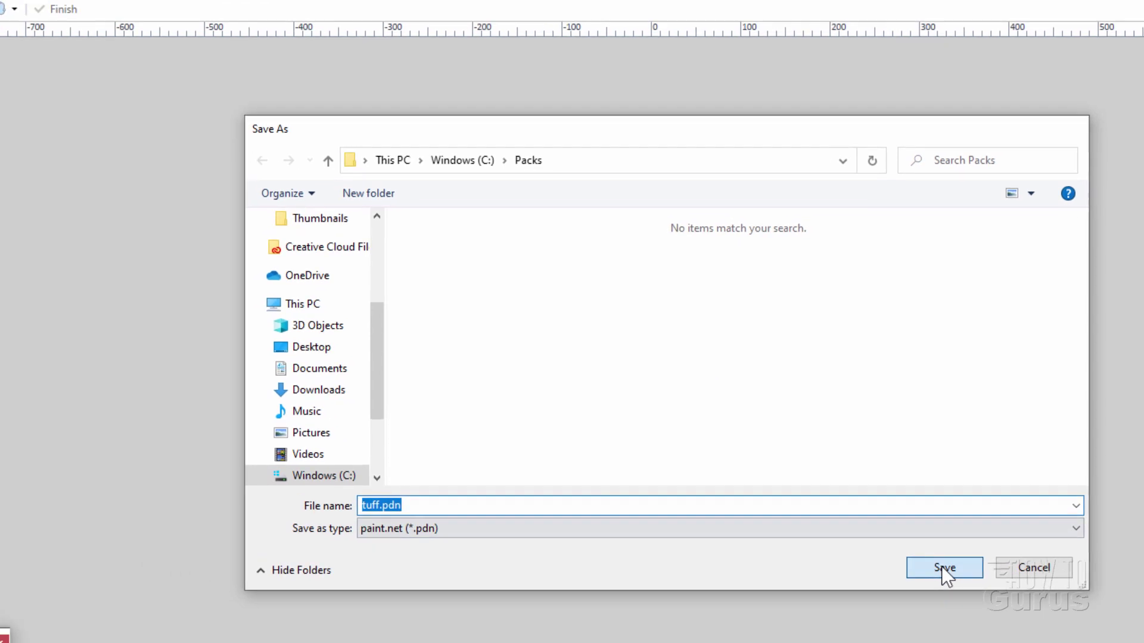
left_click(846, 531)
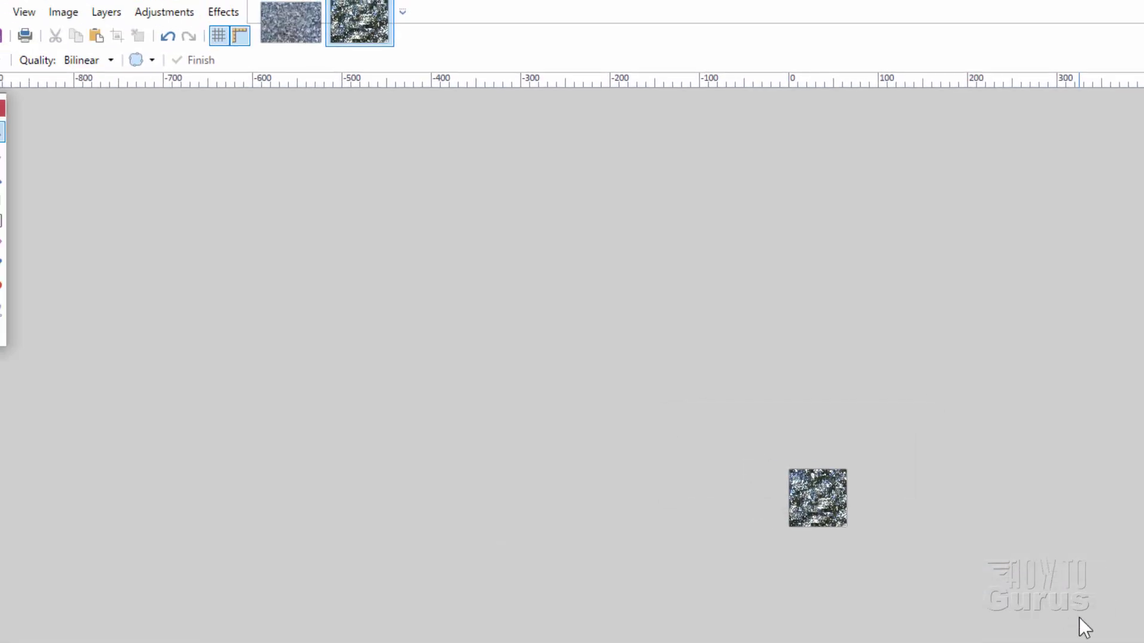
Save a flattened PNG copy as tuff.png, replacing the existing file.
left_click(22, 39)
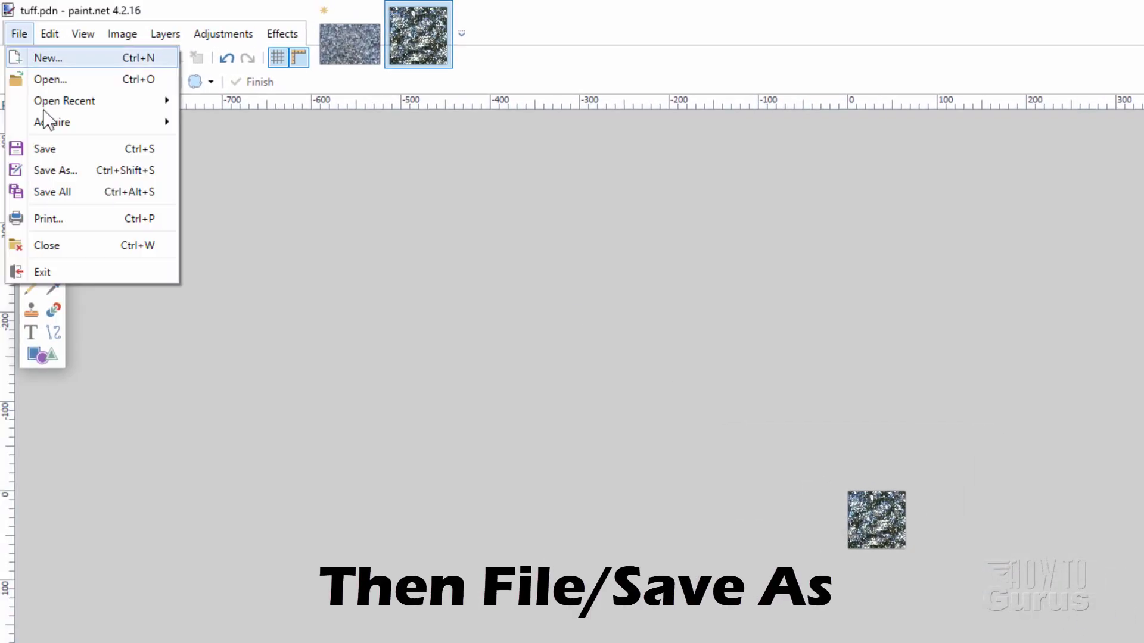
left_click(59, 170)
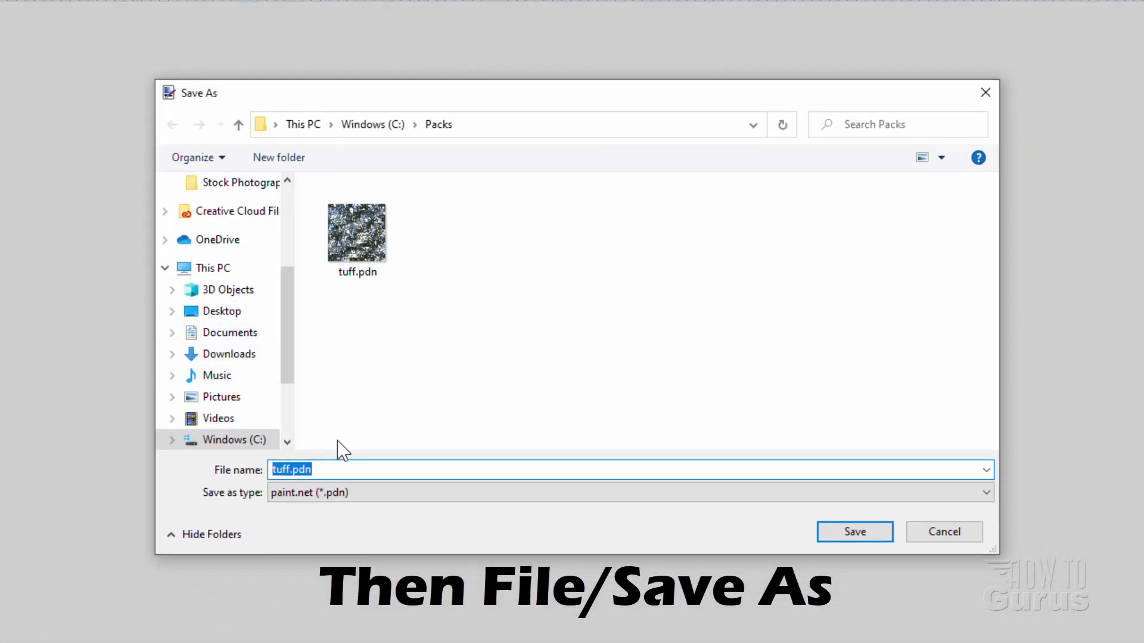
left_click(361, 490)
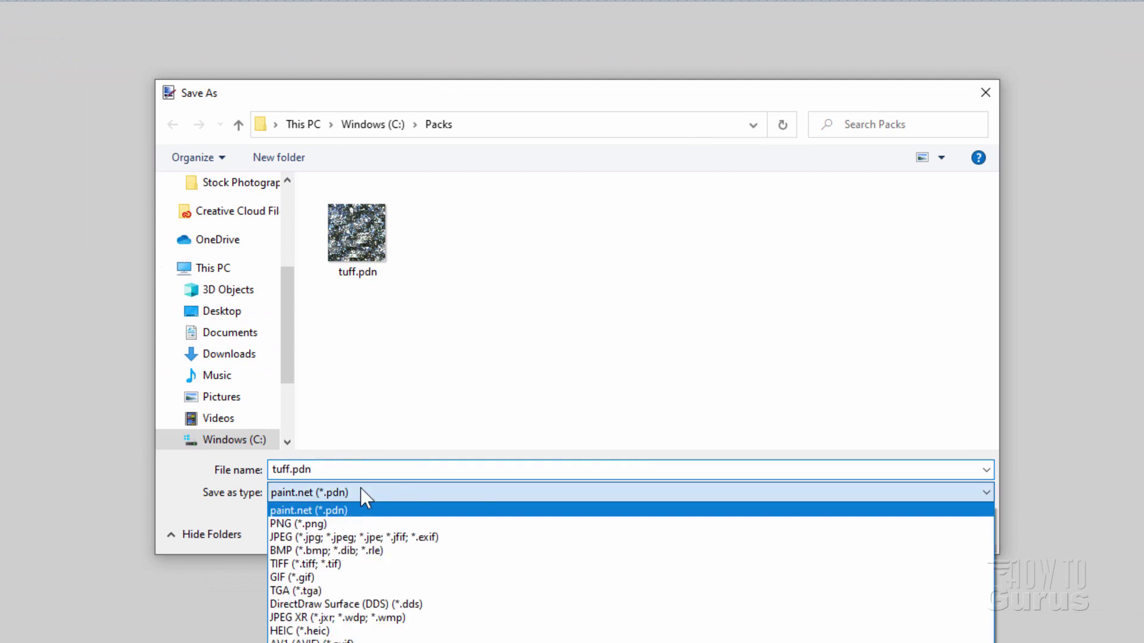
left_click(342, 522)
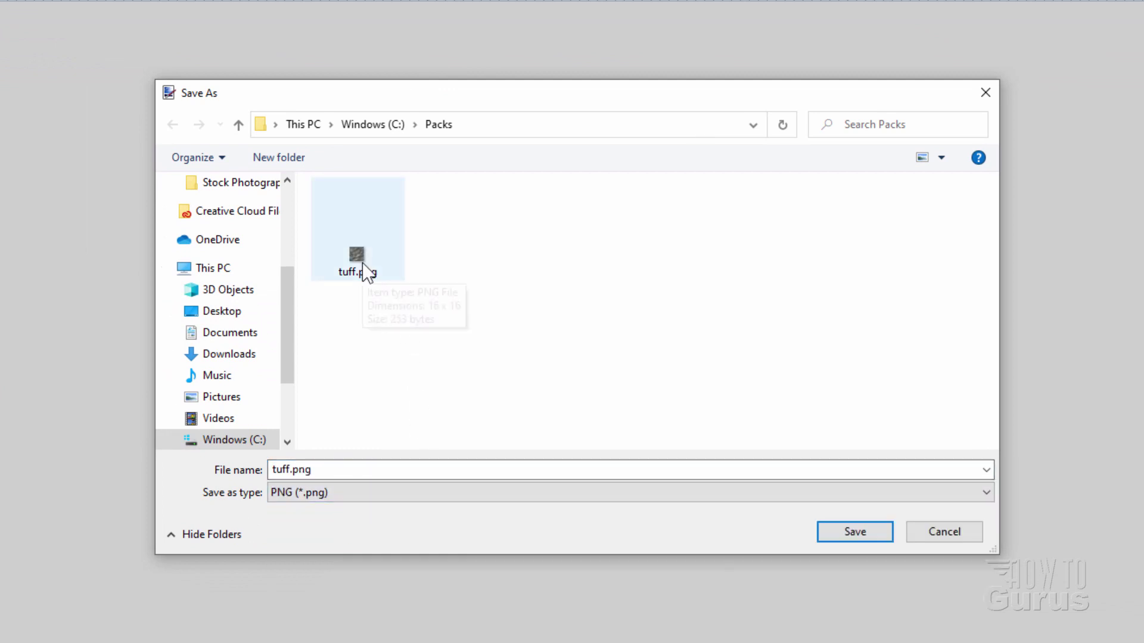
left_click(840, 532)
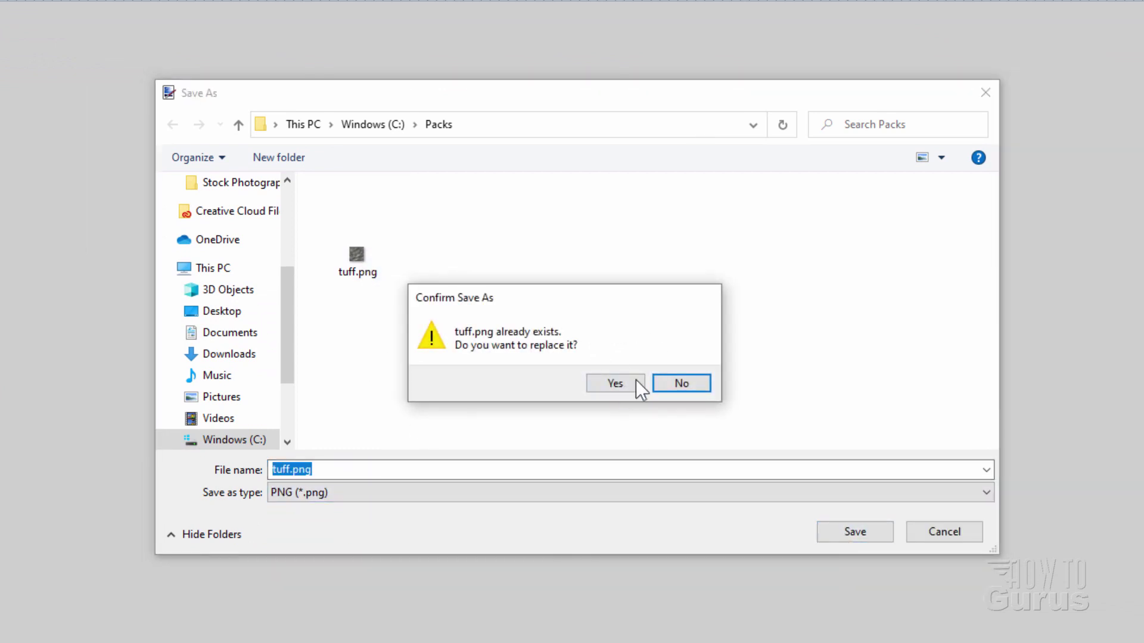
left_click(629, 382)
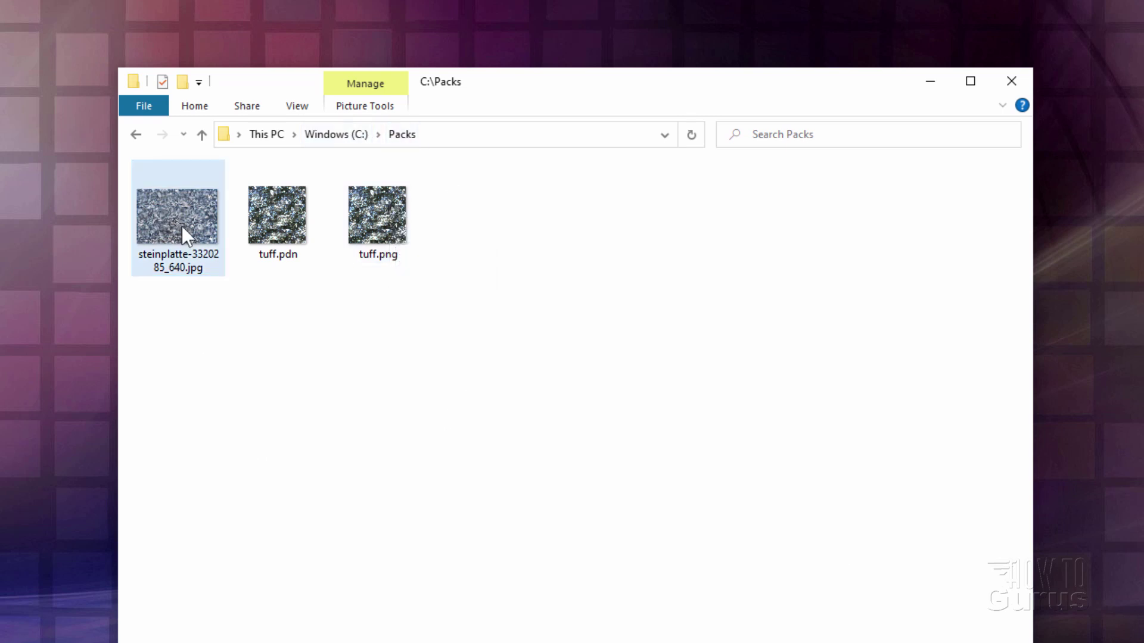
View the details of the steinplatte source JPG in the Packs folder.
mouse_move(181, 227)
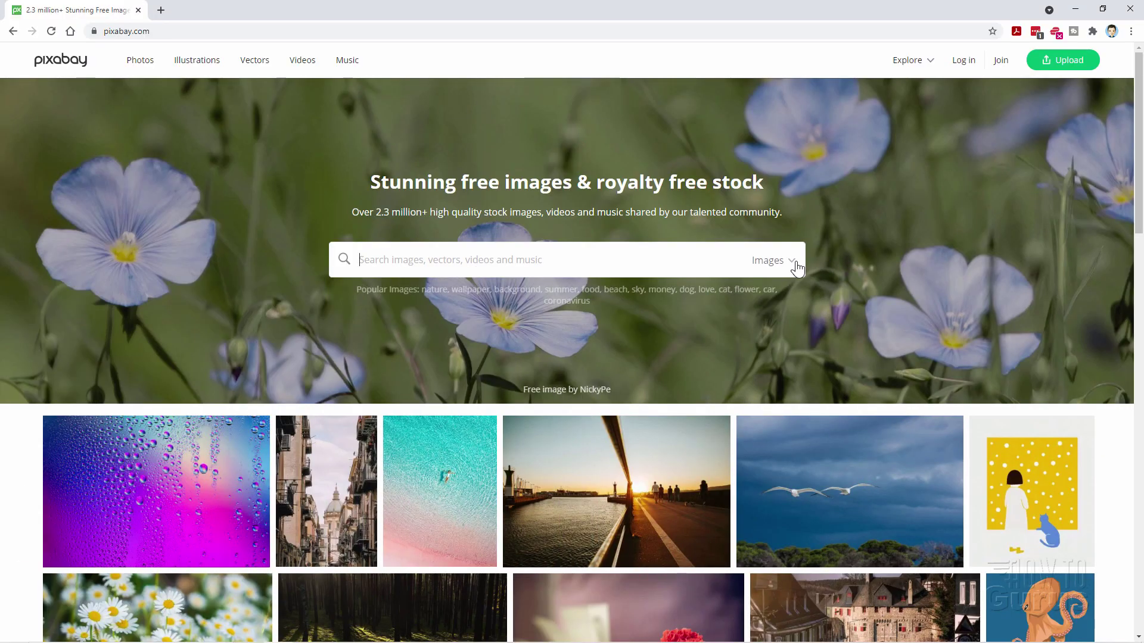
Search Pixabay photos for 'rock textures'.
left_click(797, 269)
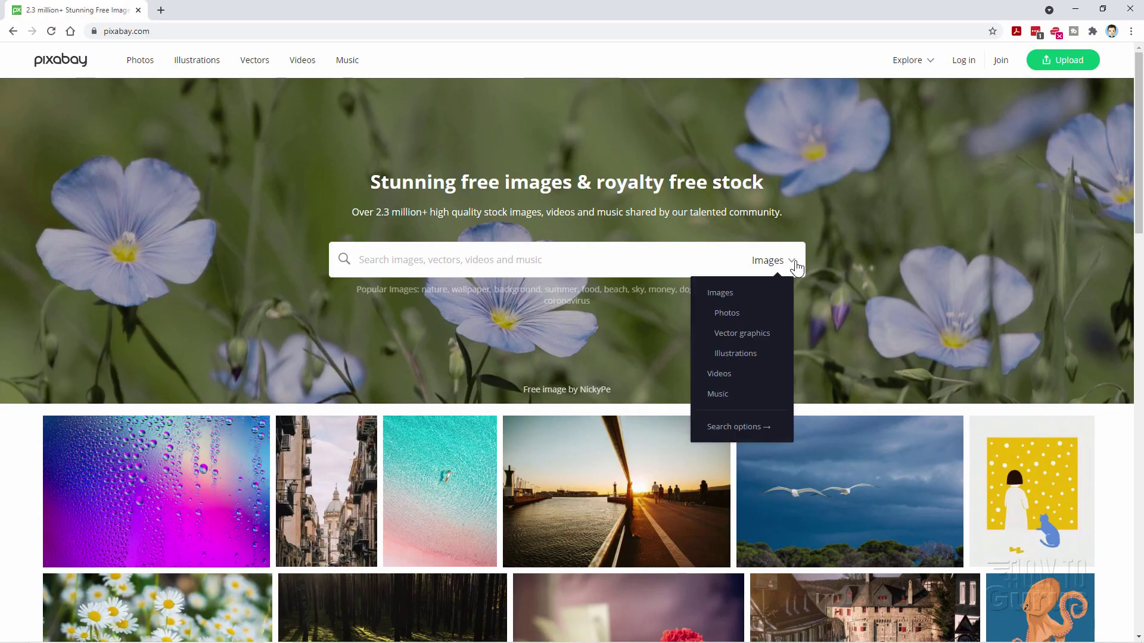
left_click(733, 315)
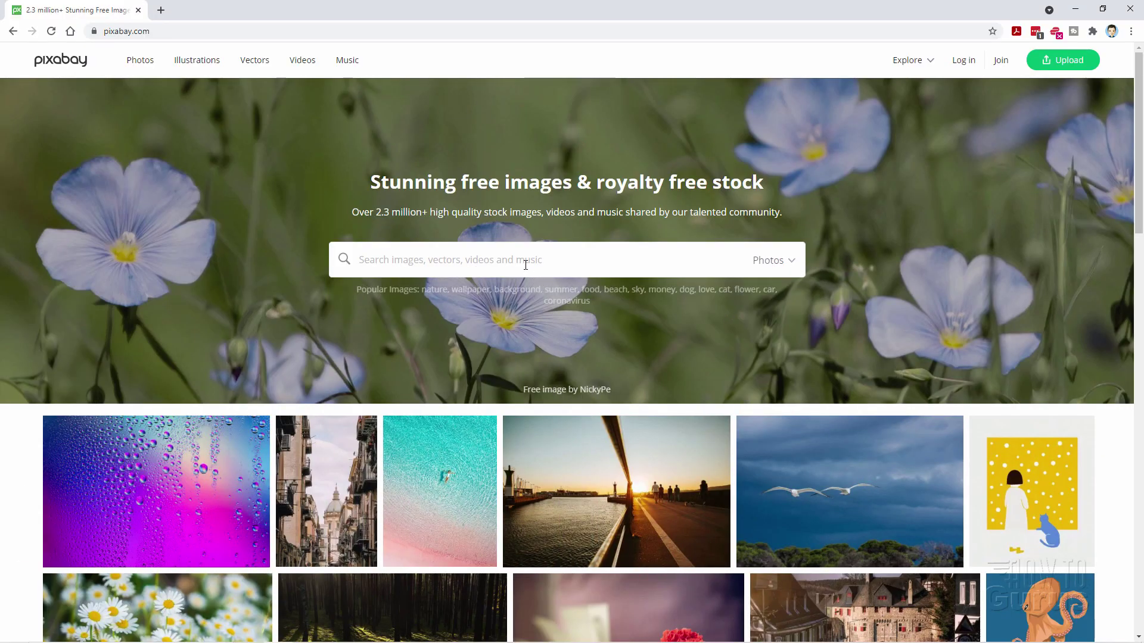
left_click(526, 265)
type("rock textures")
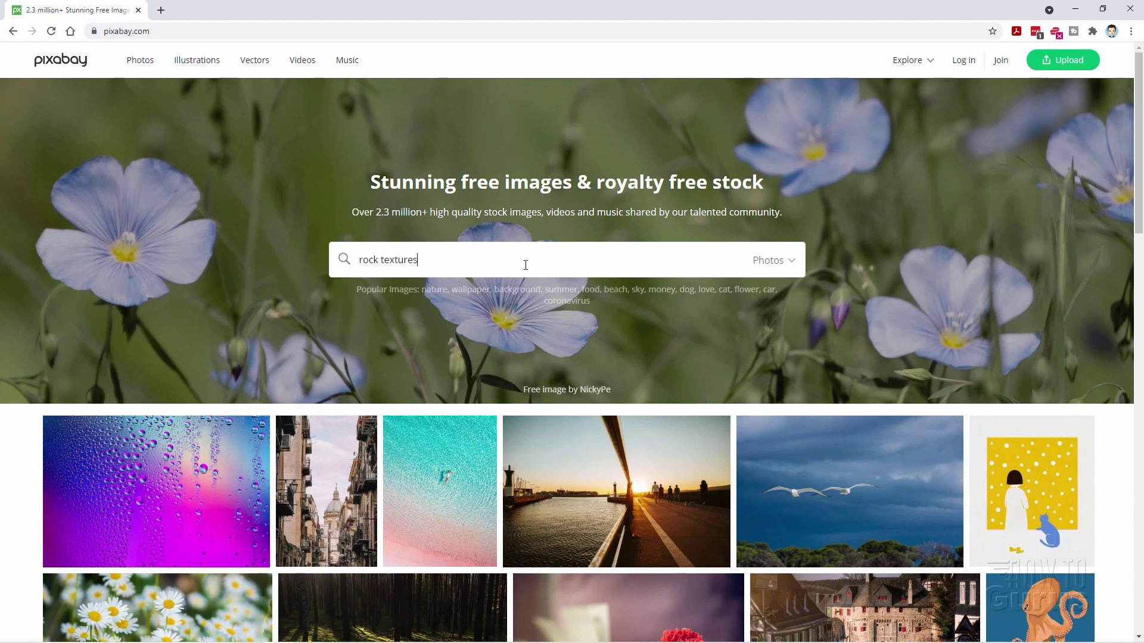
key("Return")
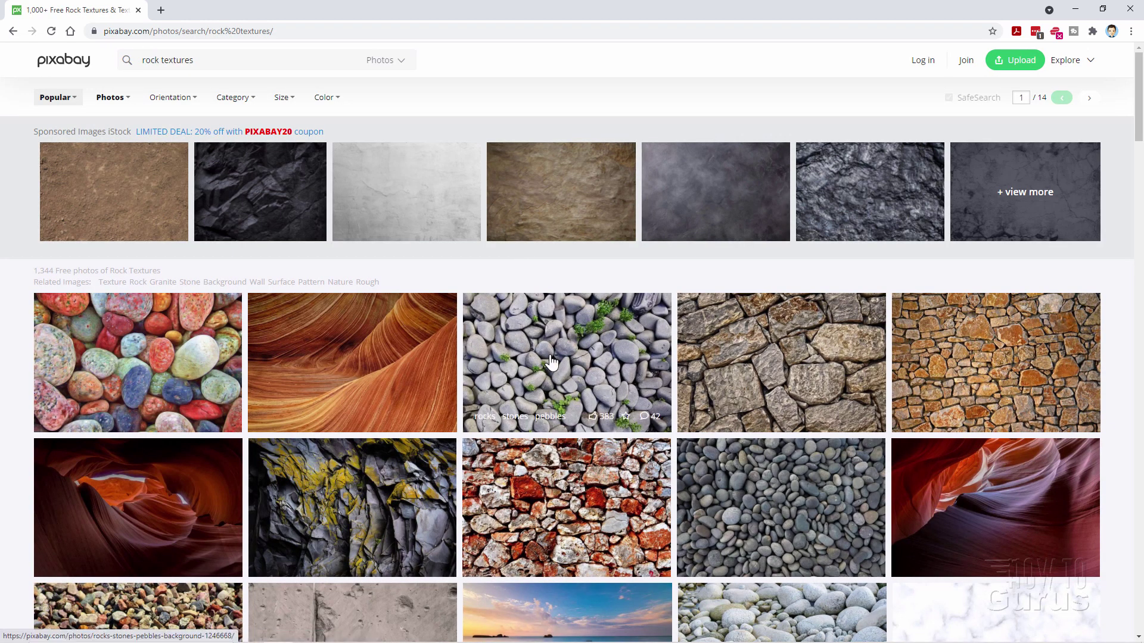
Scroll through the rock texture photo results.
scroll(549, 357, "down", 2)
scroll(549, 358, "down", 8)
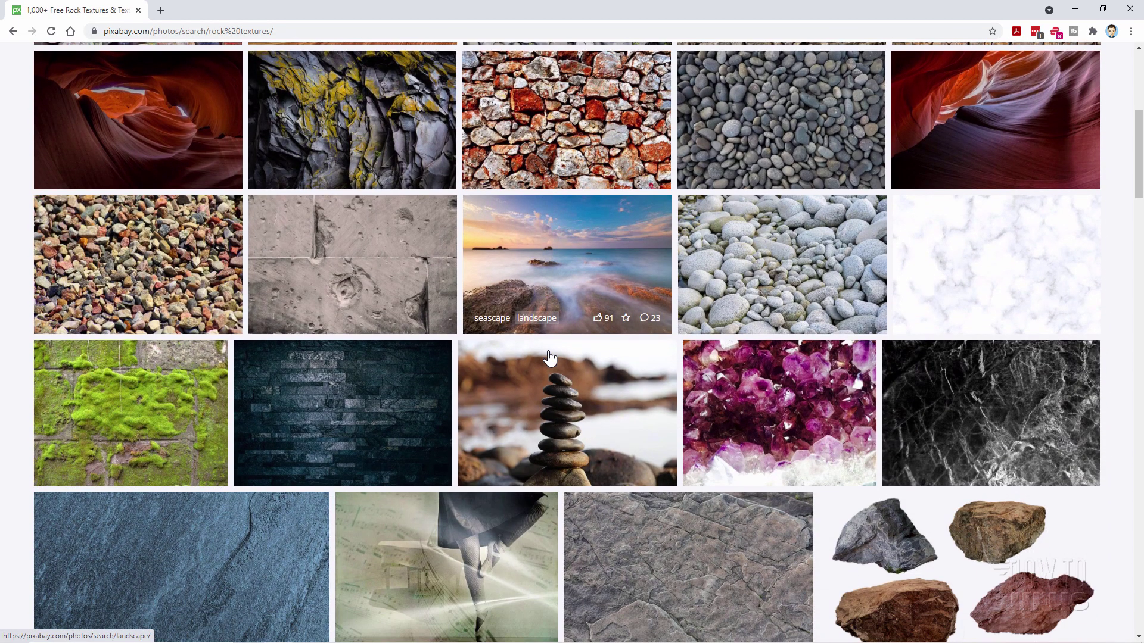
scroll(550, 356, "down", 2)
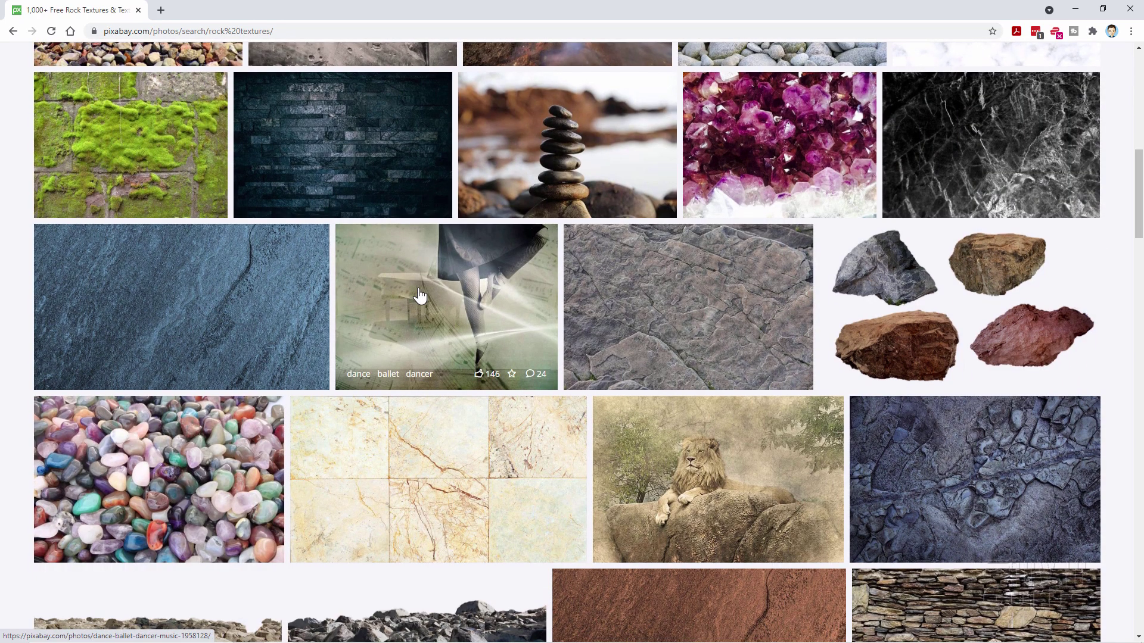
scroll(933, 267, "down", 3)
scroll(429, 310, "down", 14)
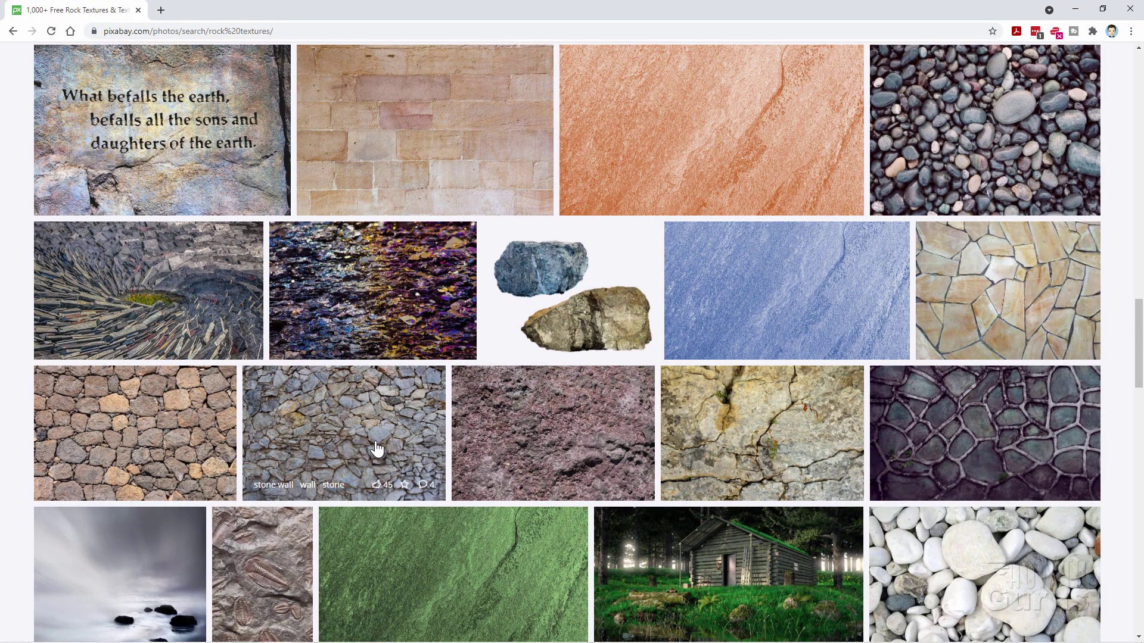
scroll(390, 444, "down", 2)
scroll(572, 411, "down", 2)
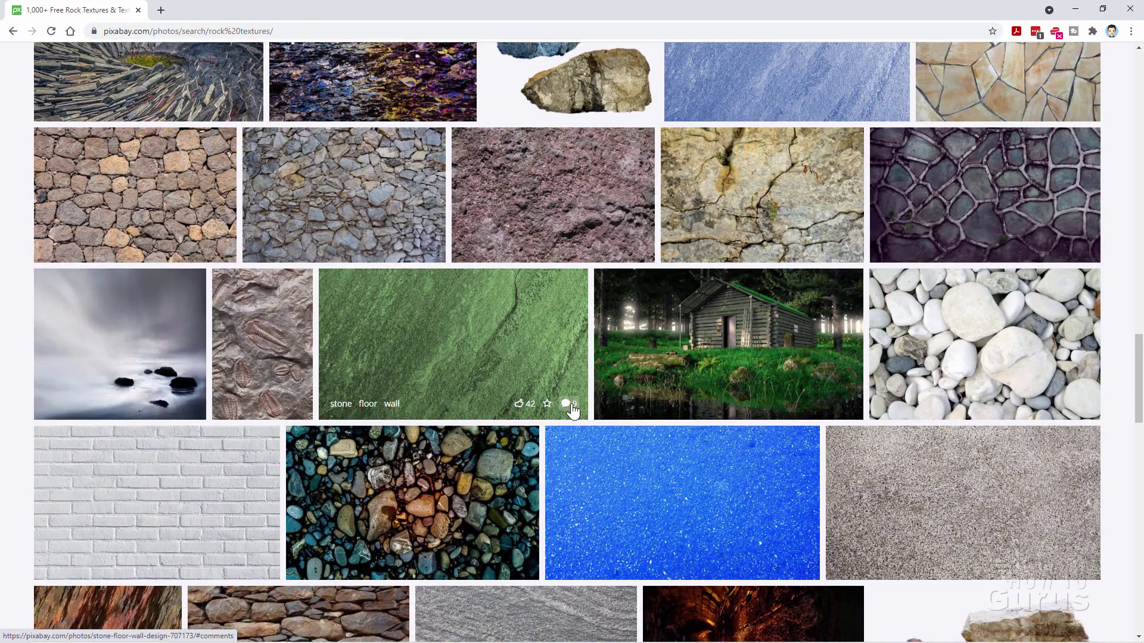
scroll(572, 411, "up", 20)
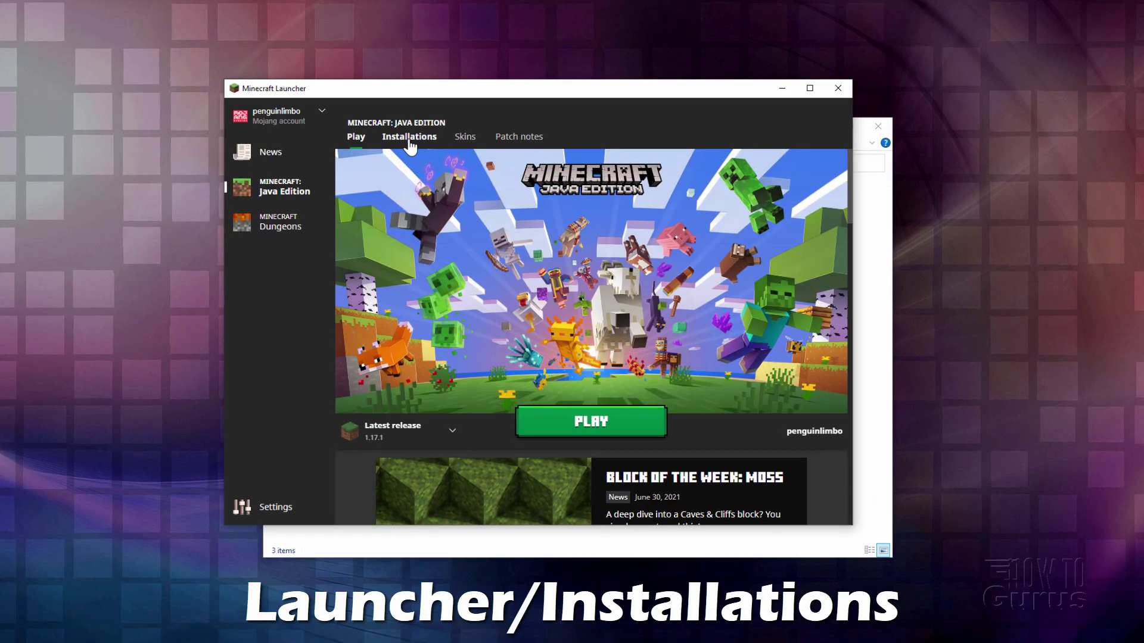
Open the game folder of the Latest release 1.17.1 installation from the Installations list.
left_click(411, 141)
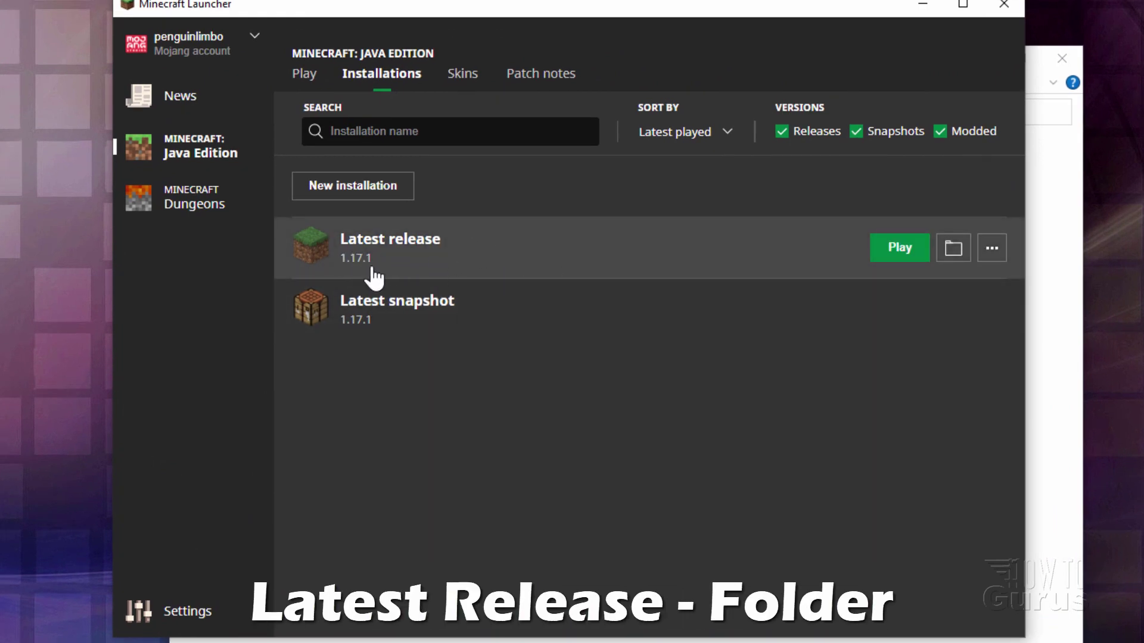
left_click(953, 249)
Go to .minecraft\versions\1.17.1 and confirm file name extensions are shown.
left_click_drag(837, 112, 864, 99)
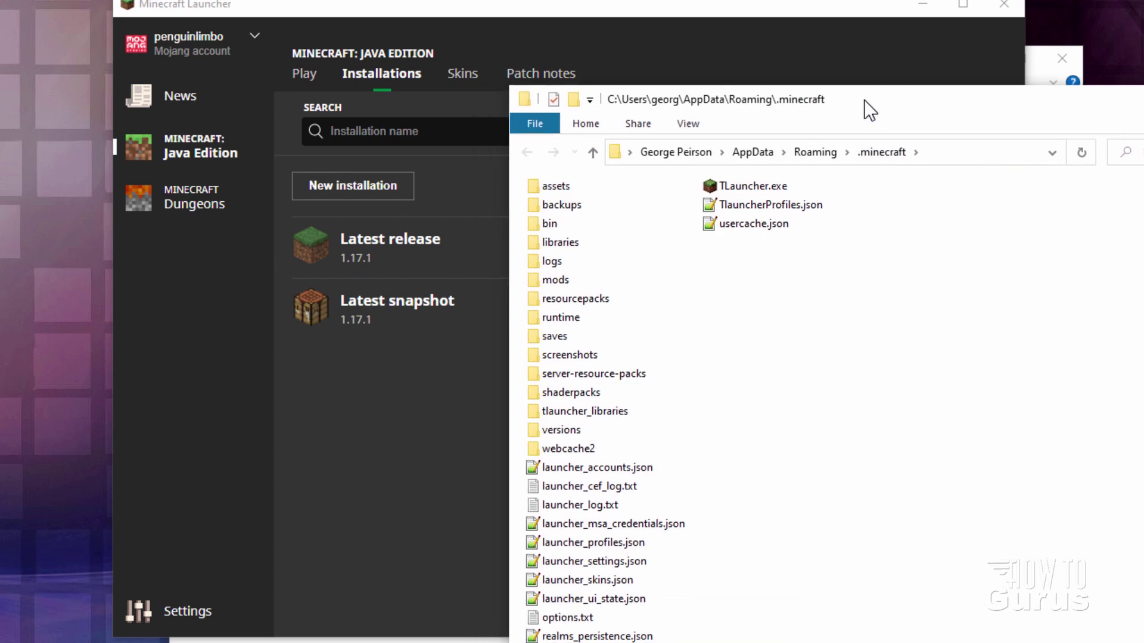
double_click(556, 430)
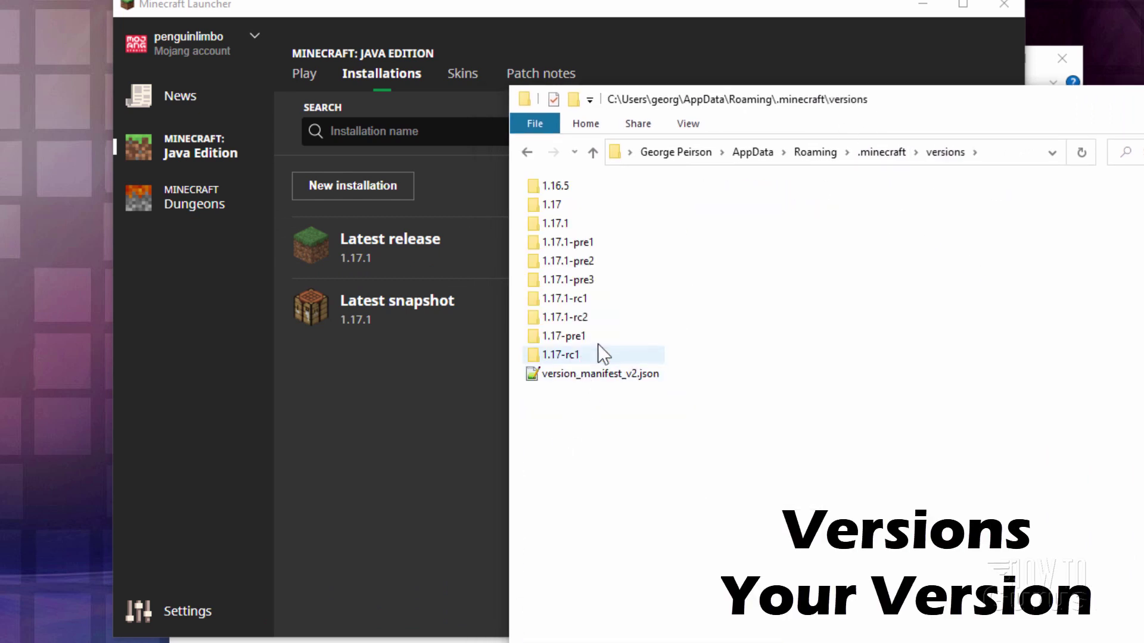
mouse_move(576, 225)
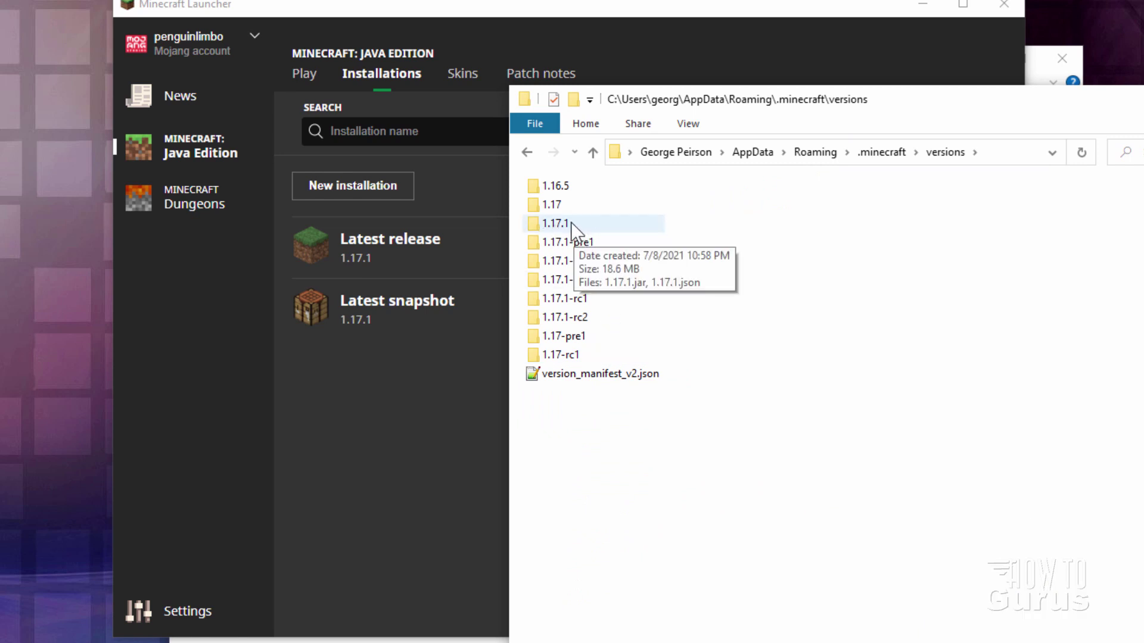
double_click(540, 225)
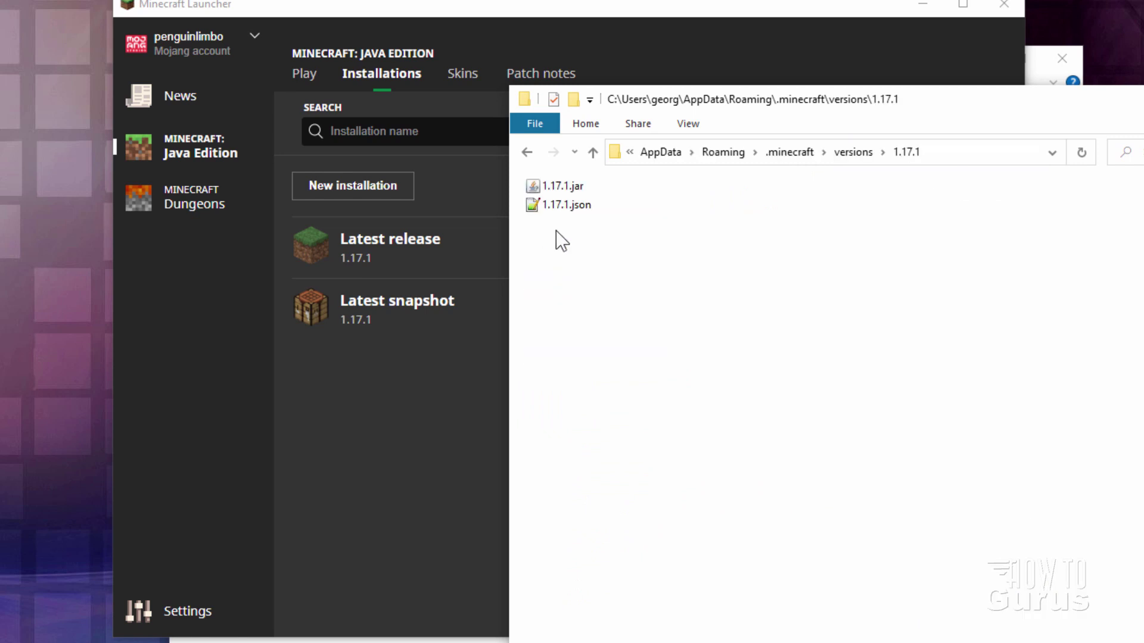
mouse_move(577, 188)
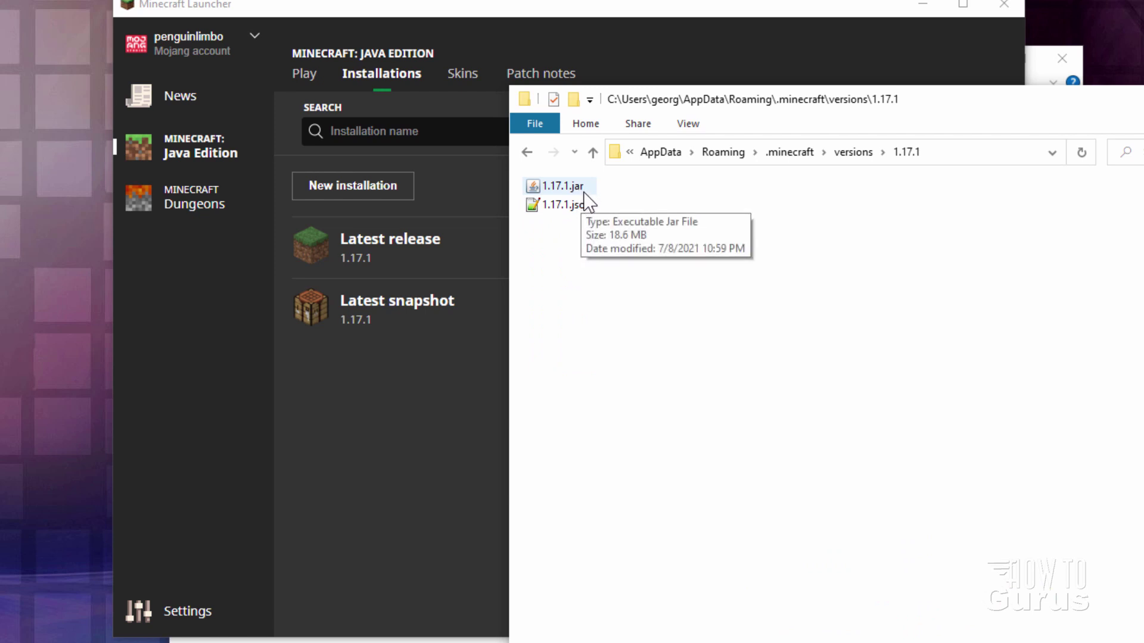
left_click(690, 124)
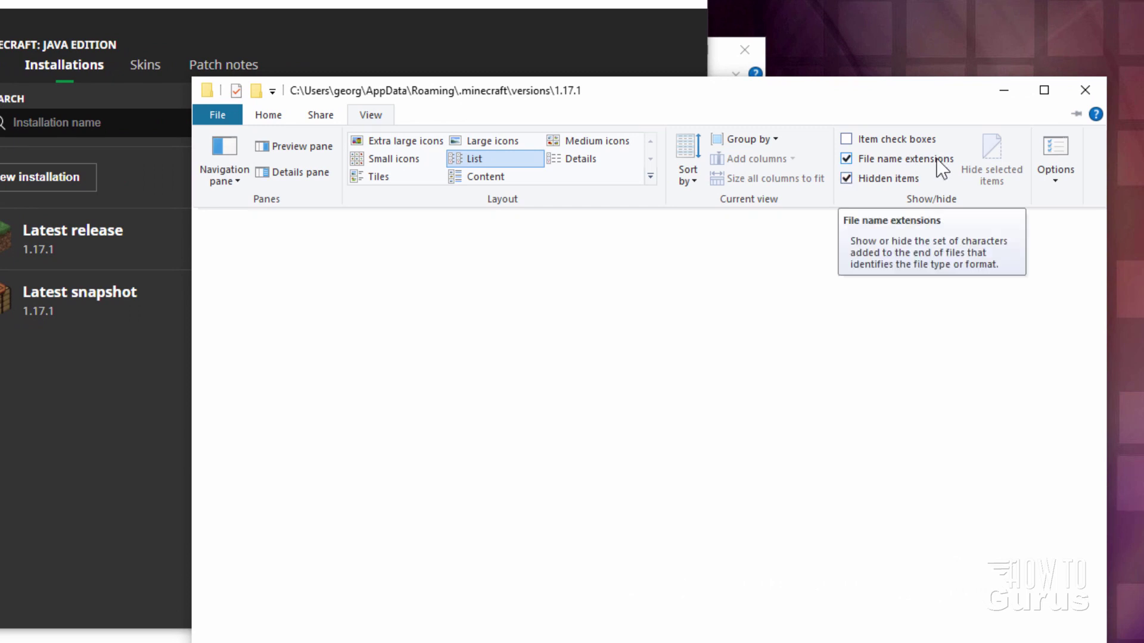
Copy 1.17.1.jar from the version folder into Packs, then close the version folder window.
left_click(263, 119)
left_click(278, 230)
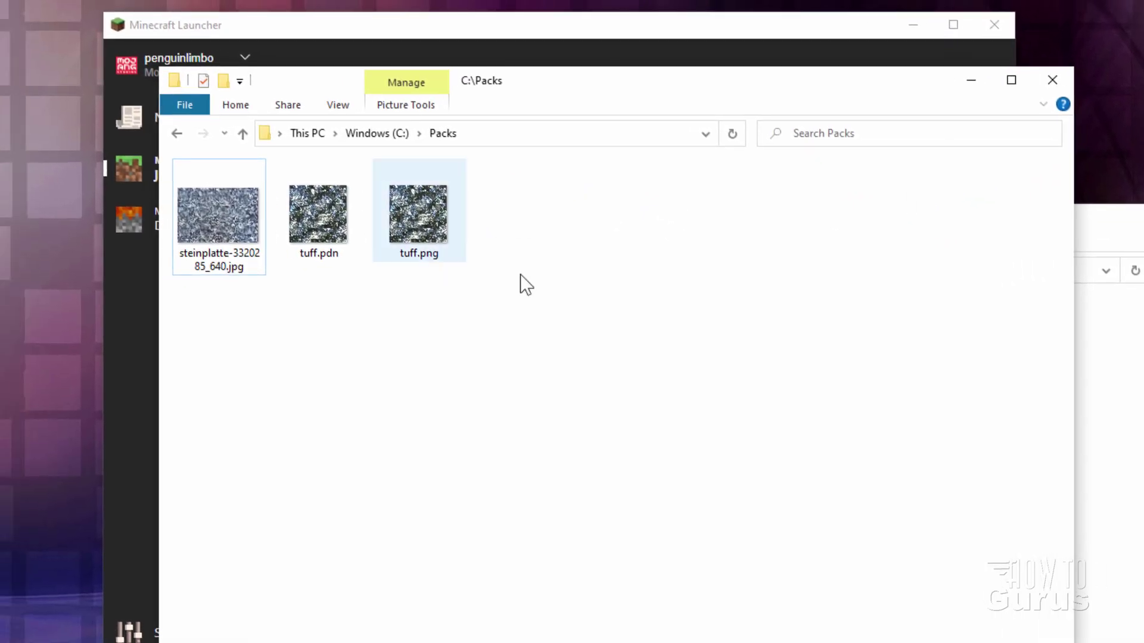
key("alt+Tab")
left_click_drag(615, 305, 409, 376)
left_click(441, 387)
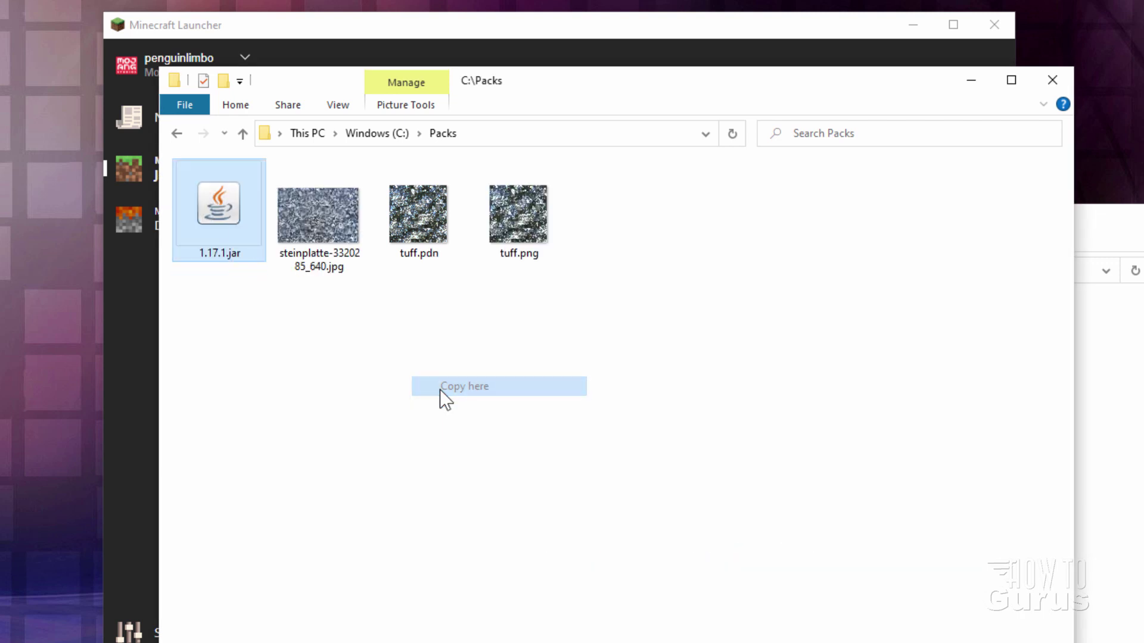
left_click(1081, 214)
key("alt+F4")
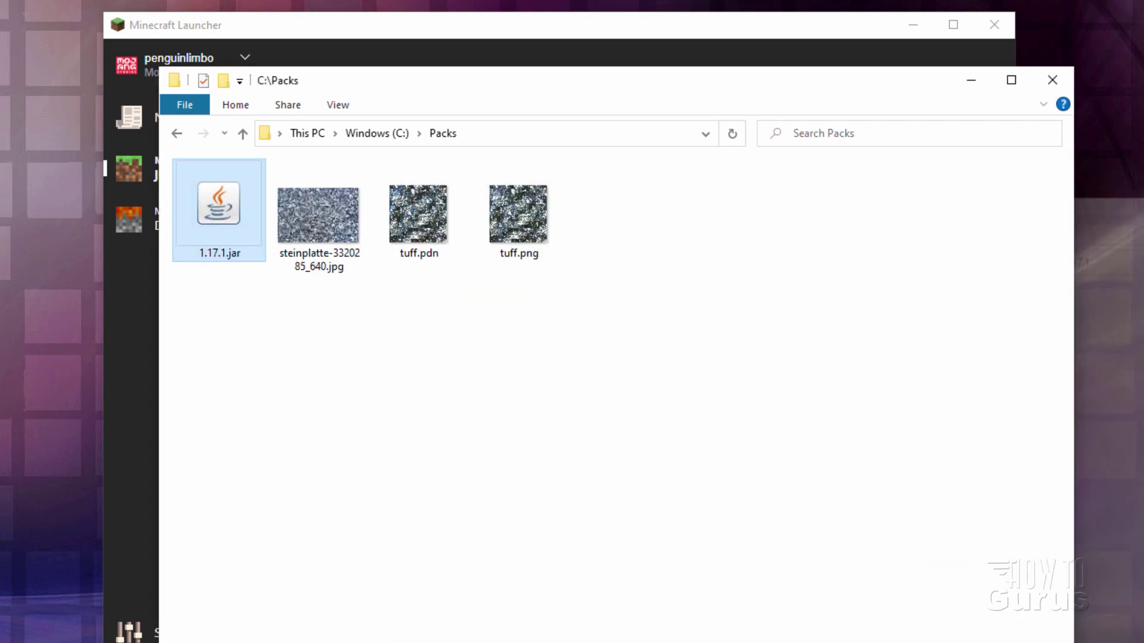
Rename the copied 1.17.1.jar to 1.17.1.zip and confirm the extension change.
left_click(232, 253)
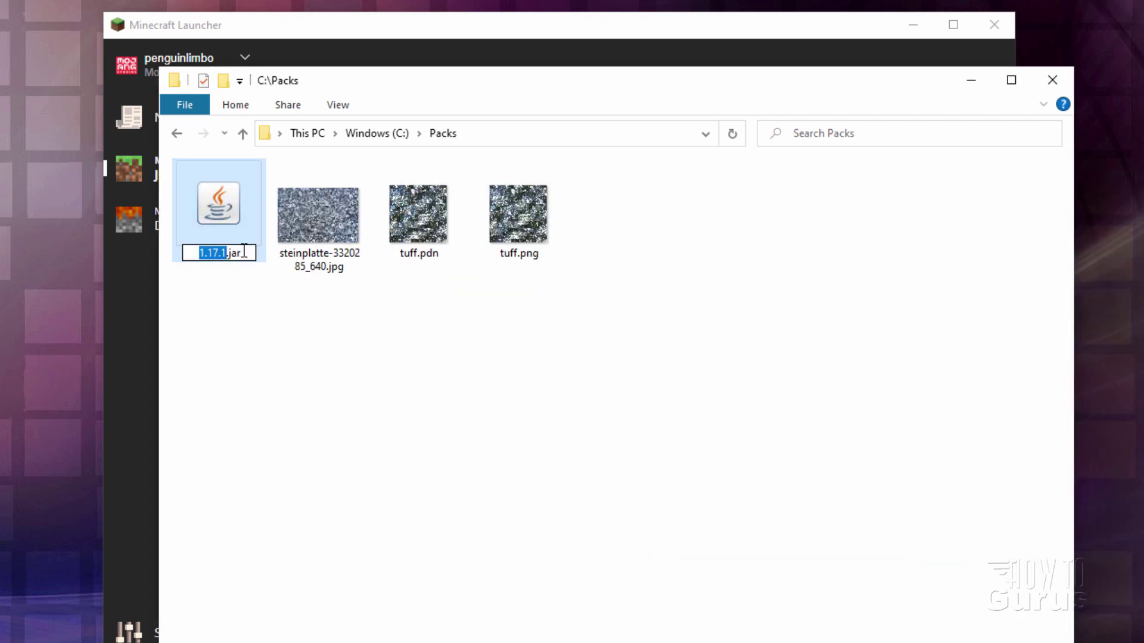
left_click(244, 253)
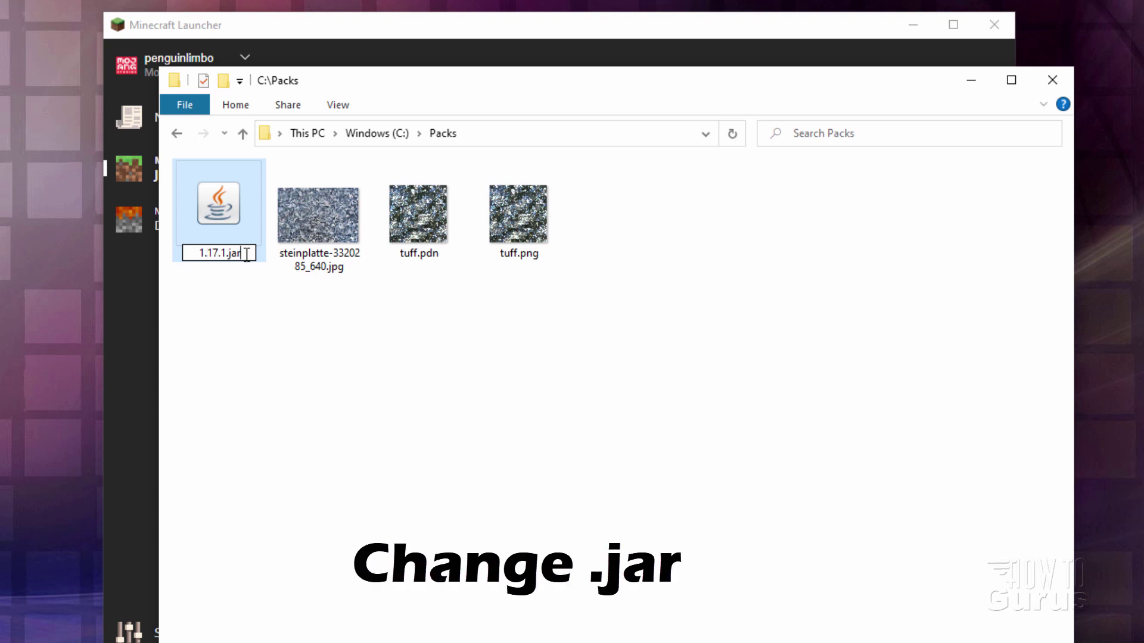
key("BackSpace")
key("BackSpace")
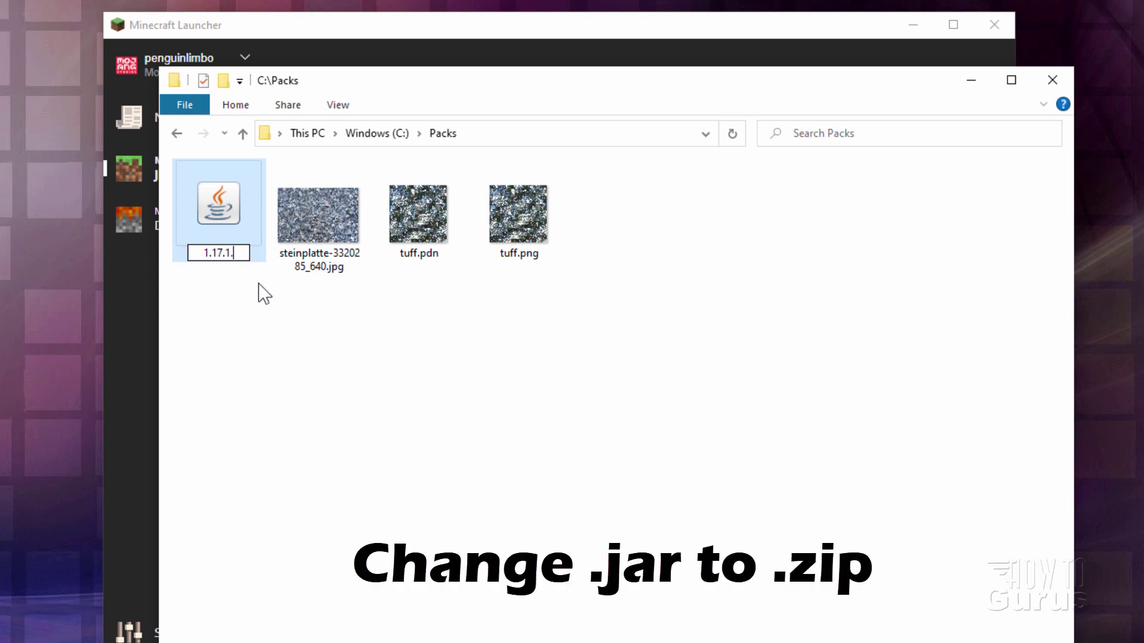
type("zip")
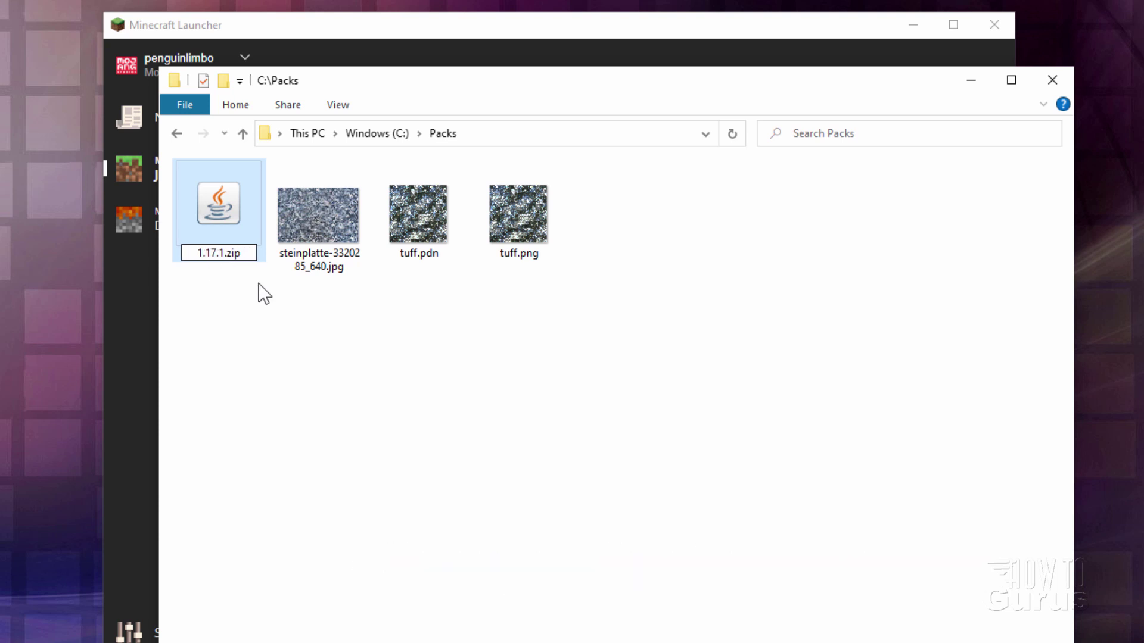
key("Return")
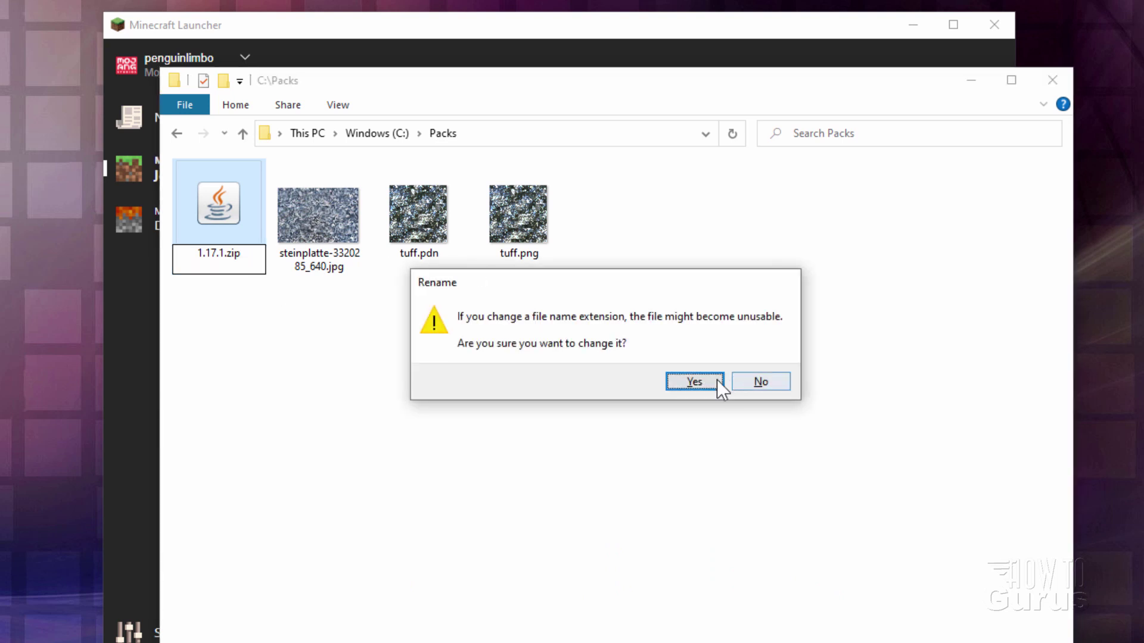
left_click(701, 384)
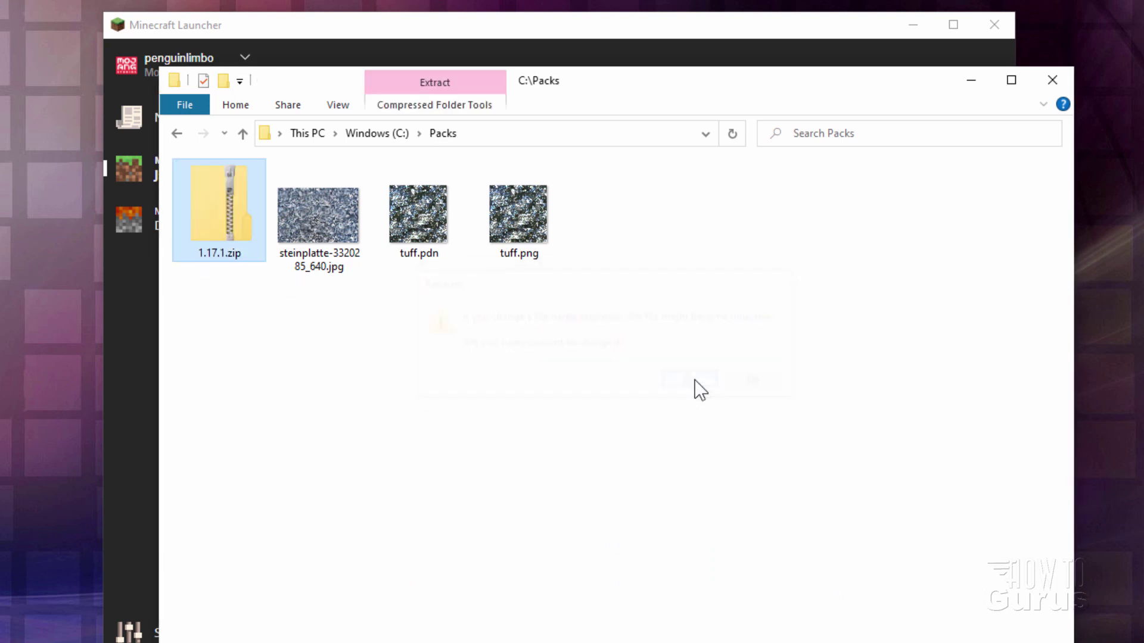
Open 1.17.1.zip in a new window and browse to assets\minecraft\textures\block.
right_click(223, 206)
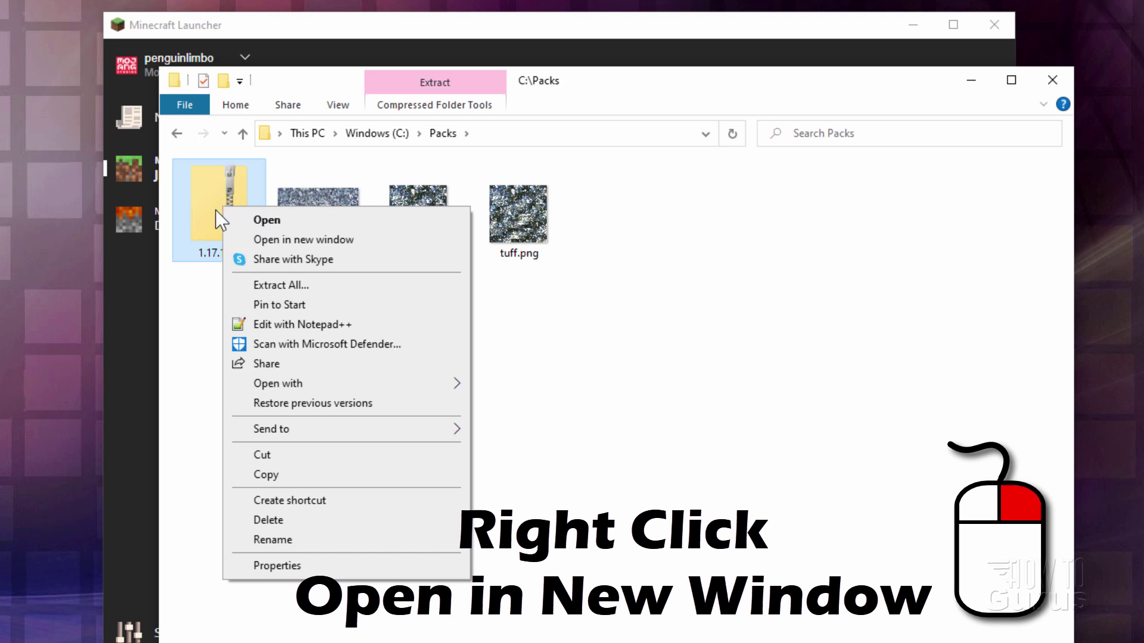
left_click(291, 239)
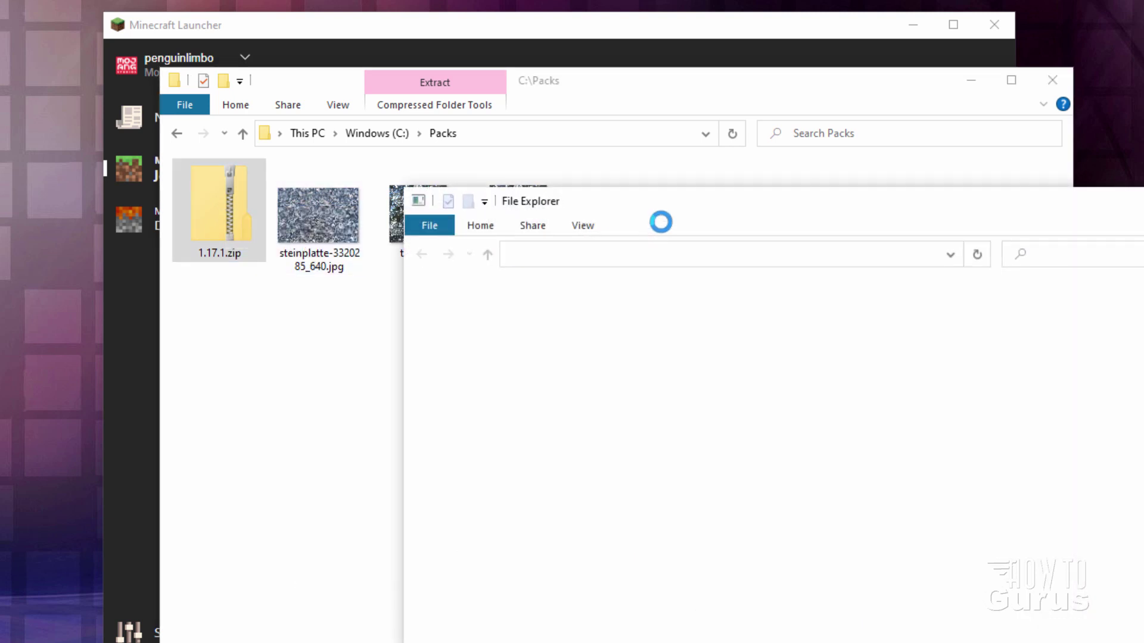
double_click(431, 258)
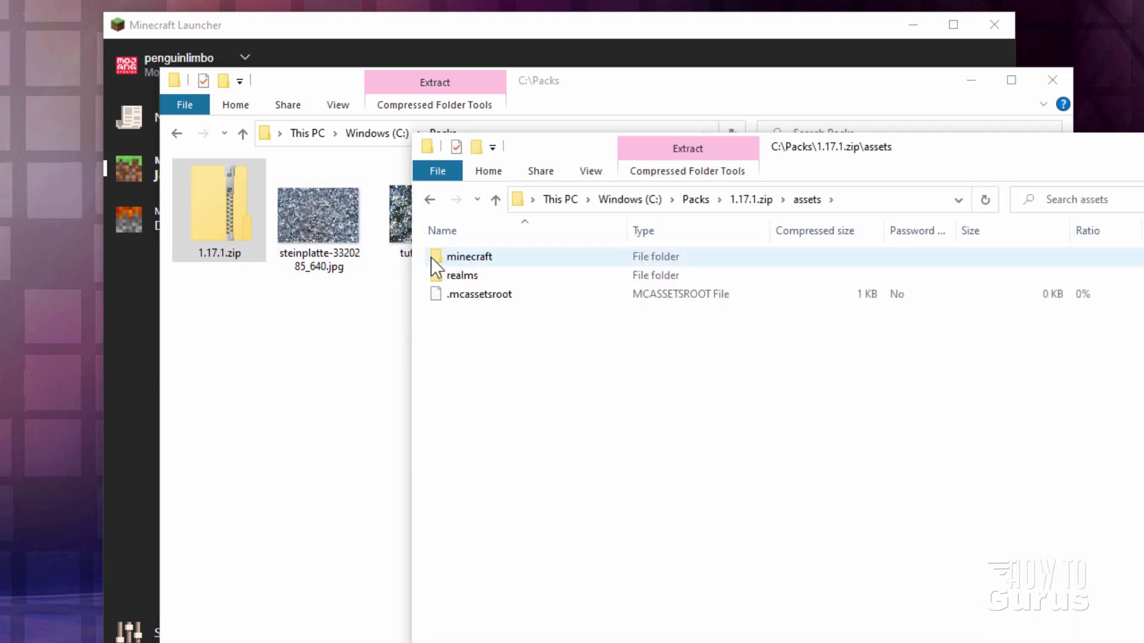
double_click(435, 258)
double_click(437, 385)
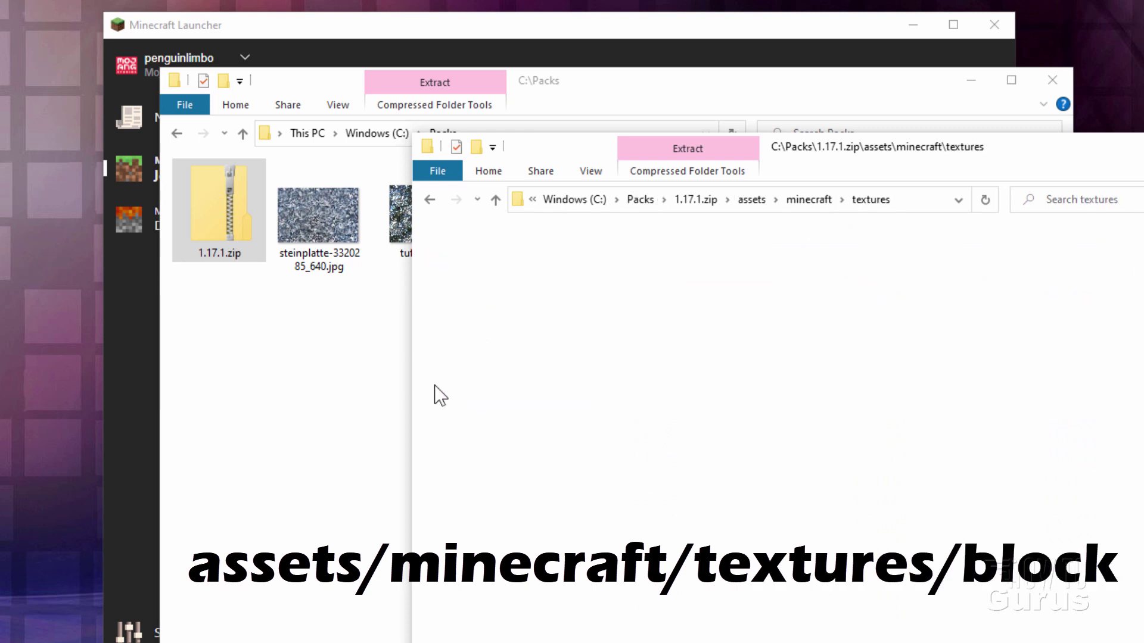
double_click(441, 256)
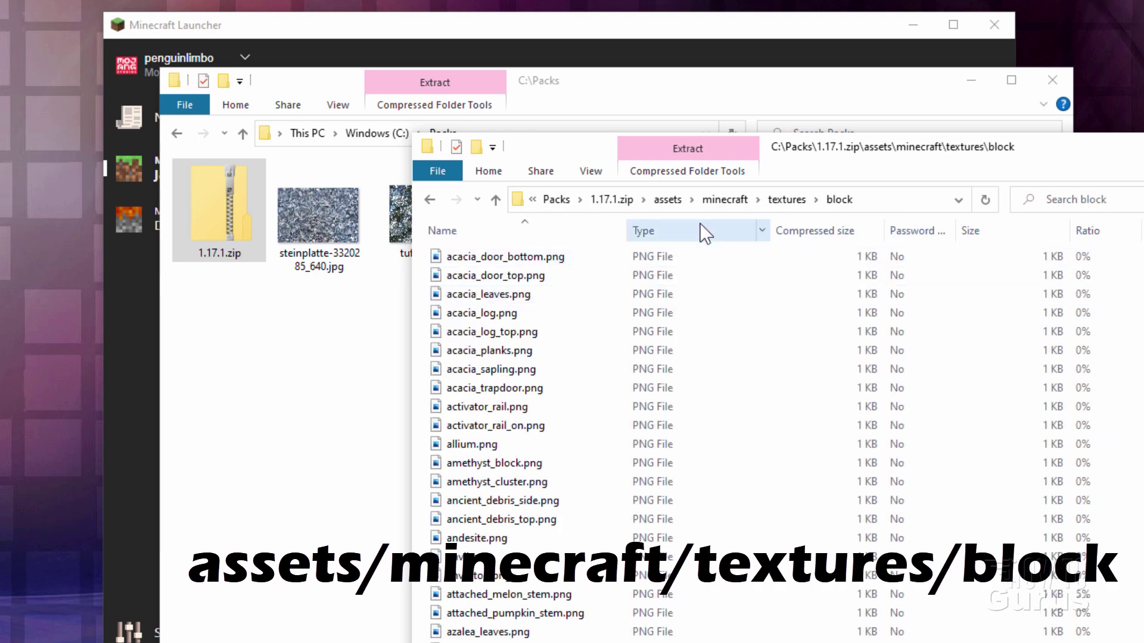
Show the block textures as large icons, select tuff.png, and position the window over Packs.
left_click(591, 171)
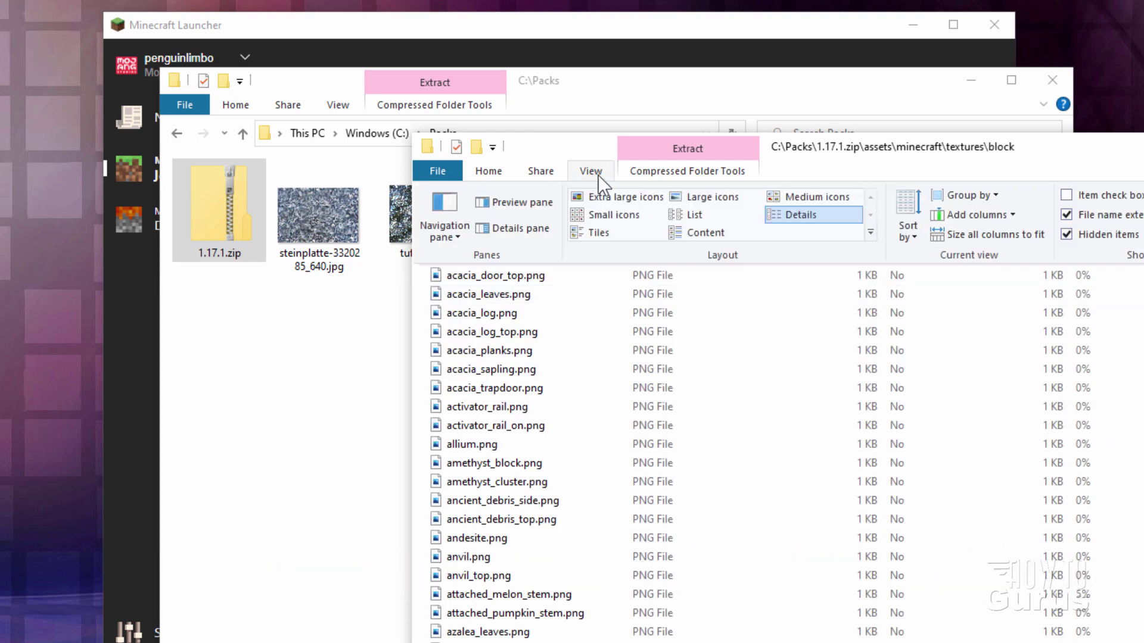
left_click(706, 197)
scroll(717, 446, "down", 10)
scroll(724, 466, "down", 20)
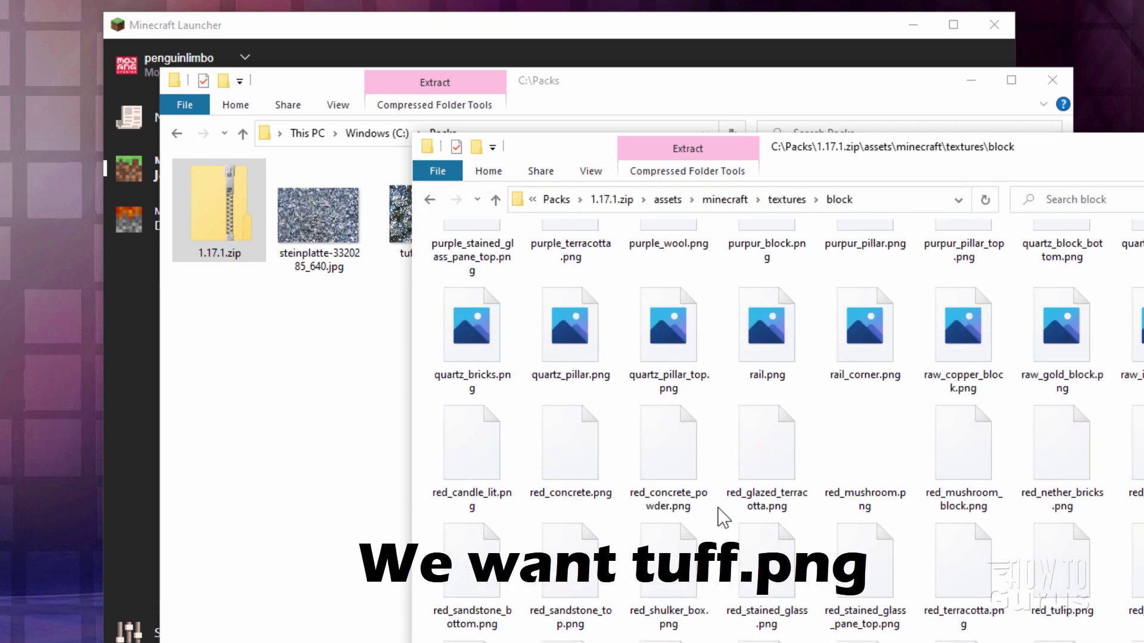
scroll(723, 521, "down", 20)
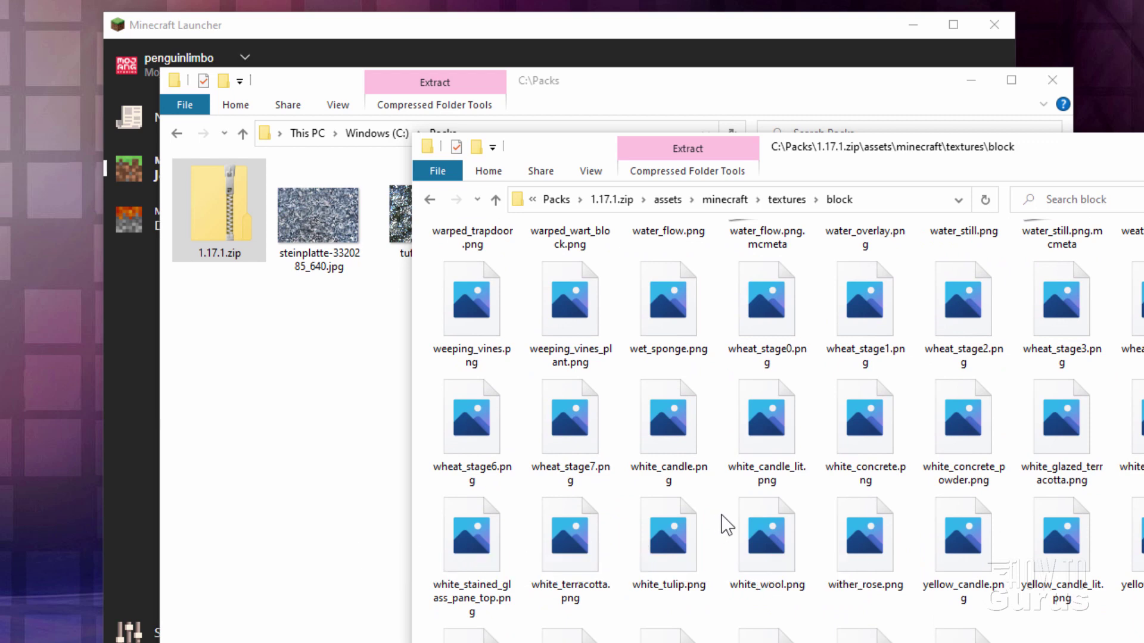
scroll(727, 524, "up", 5)
scroll(722, 524, "up", 1)
left_click(491, 355)
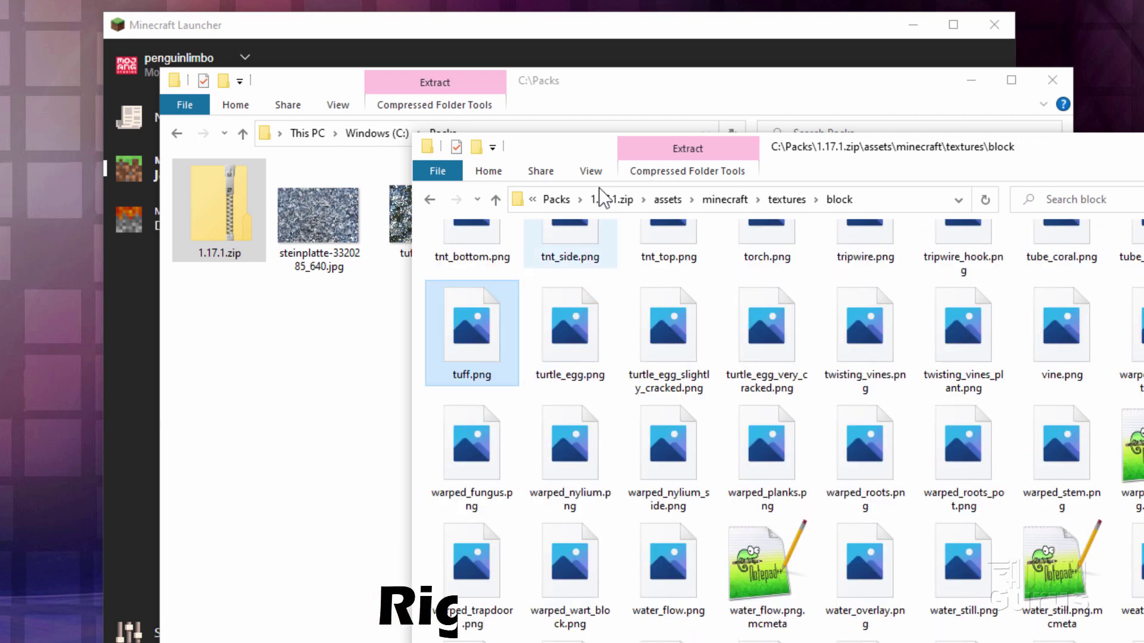
left_click_drag(602, 147, 854, 153)
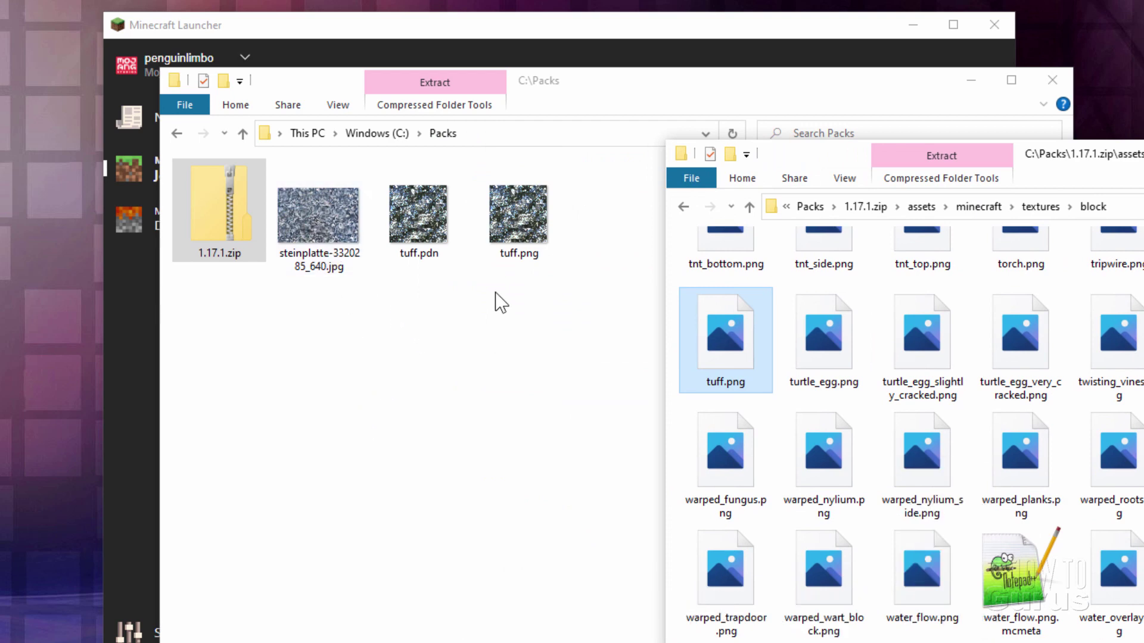
left_click_drag(829, 153, 486, 205)
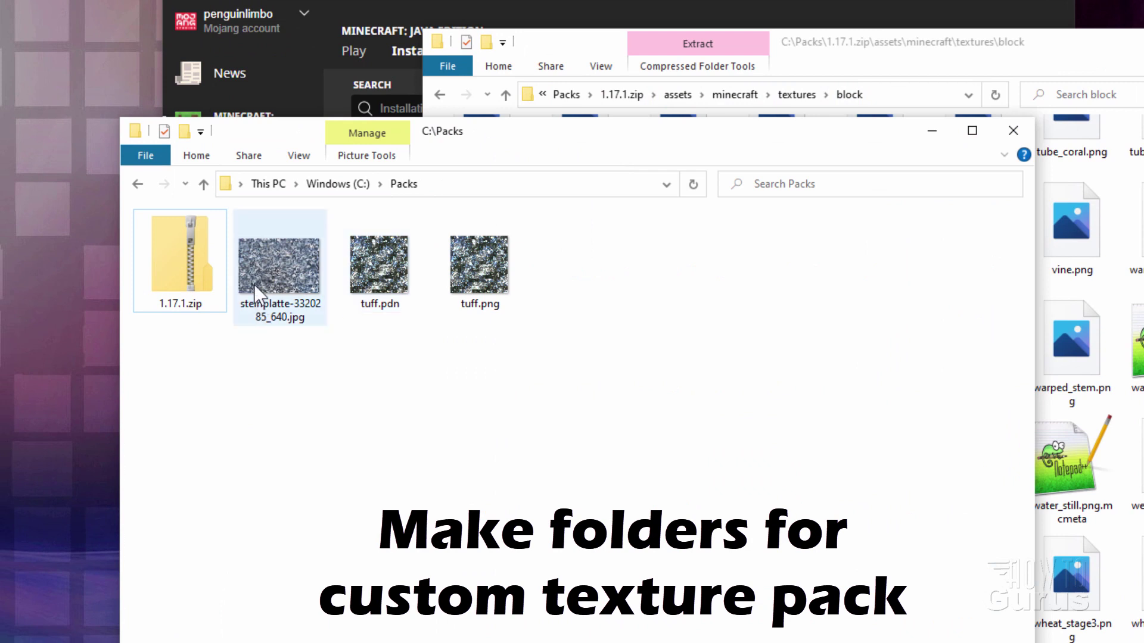
Create an assets folder in Packs and a 'minicraft' folder inside it.
left_click(185, 131)
type("assets")
key("Return")
double_click(184, 271)
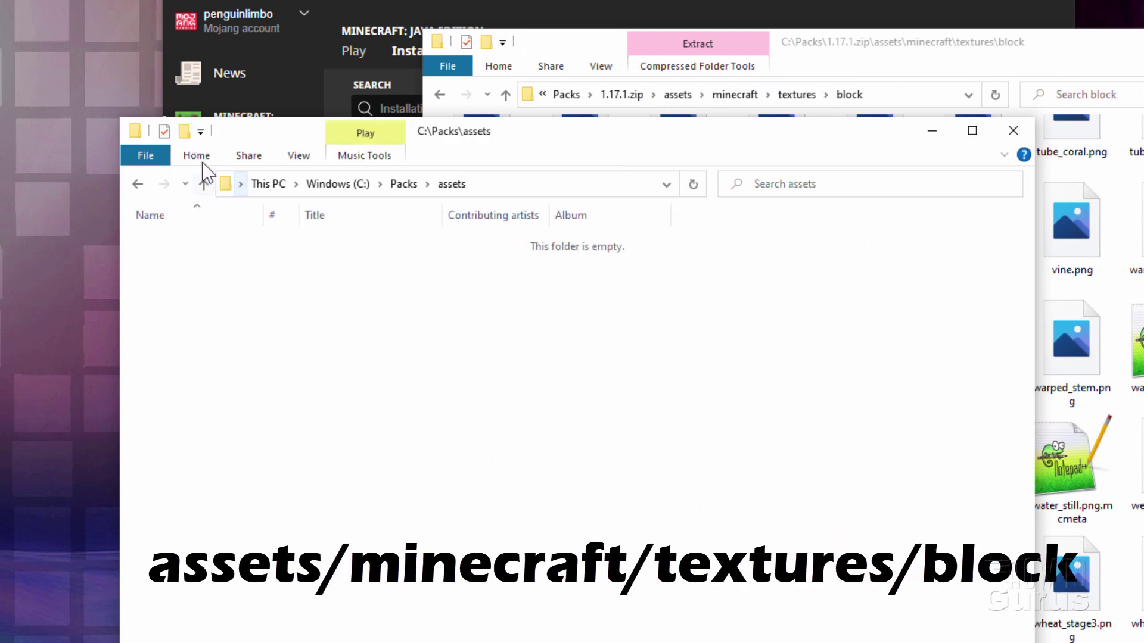
left_click(184, 131)
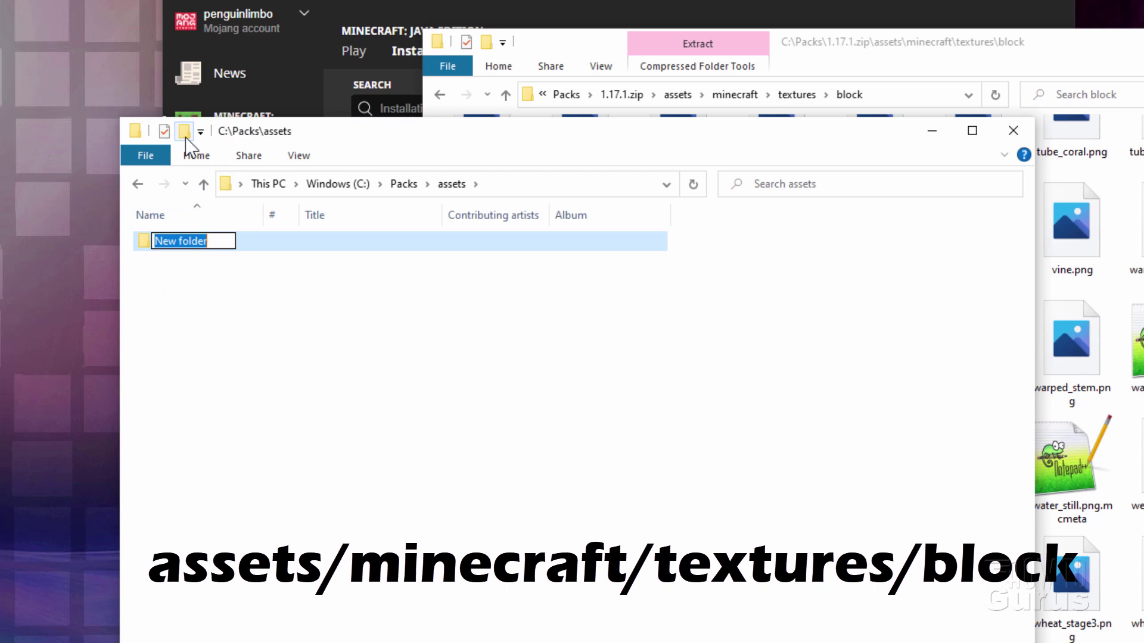
type("minicraft")
key("Return")
double_click(156, 245)
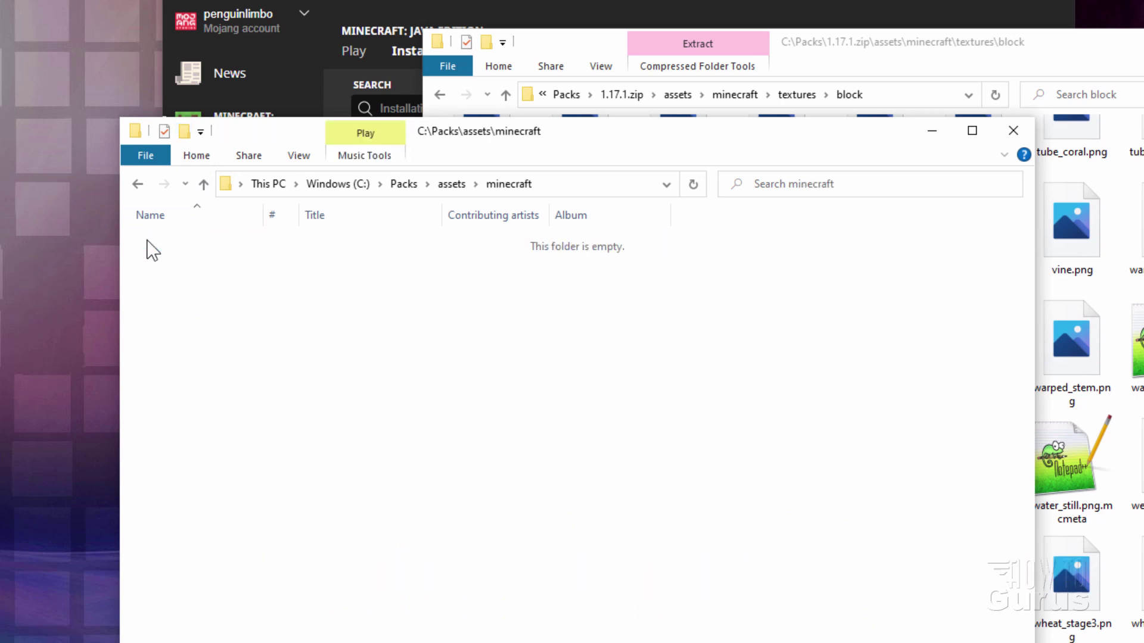
Add a textures folder containing a block folder, then return to Packs.
left_click(185, 132)
type("textures")
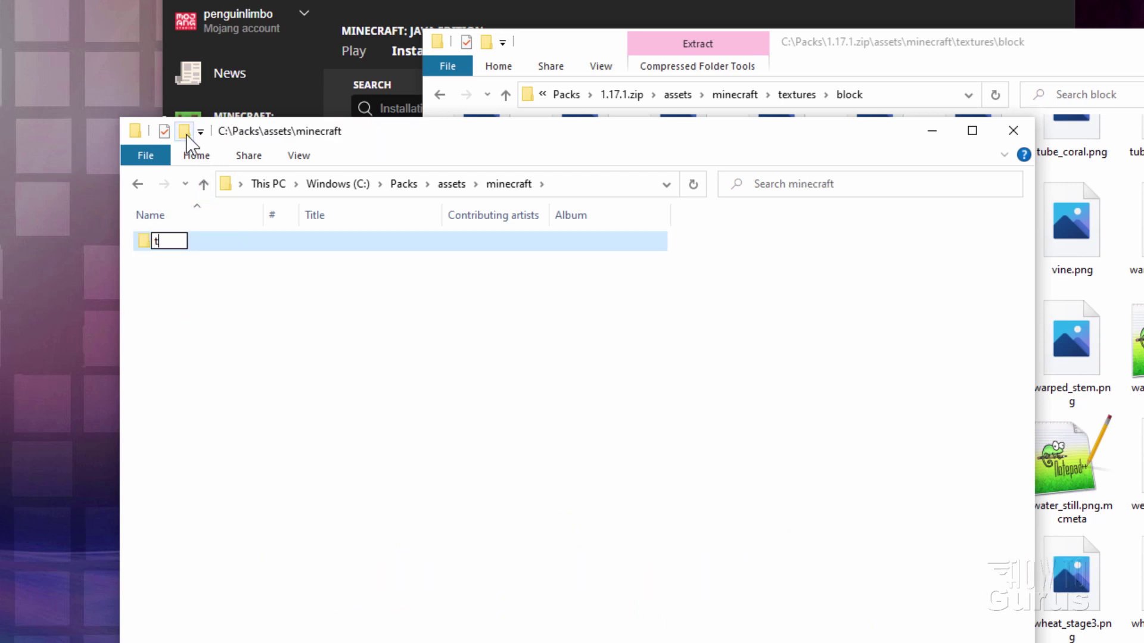
left_click(178, 256)
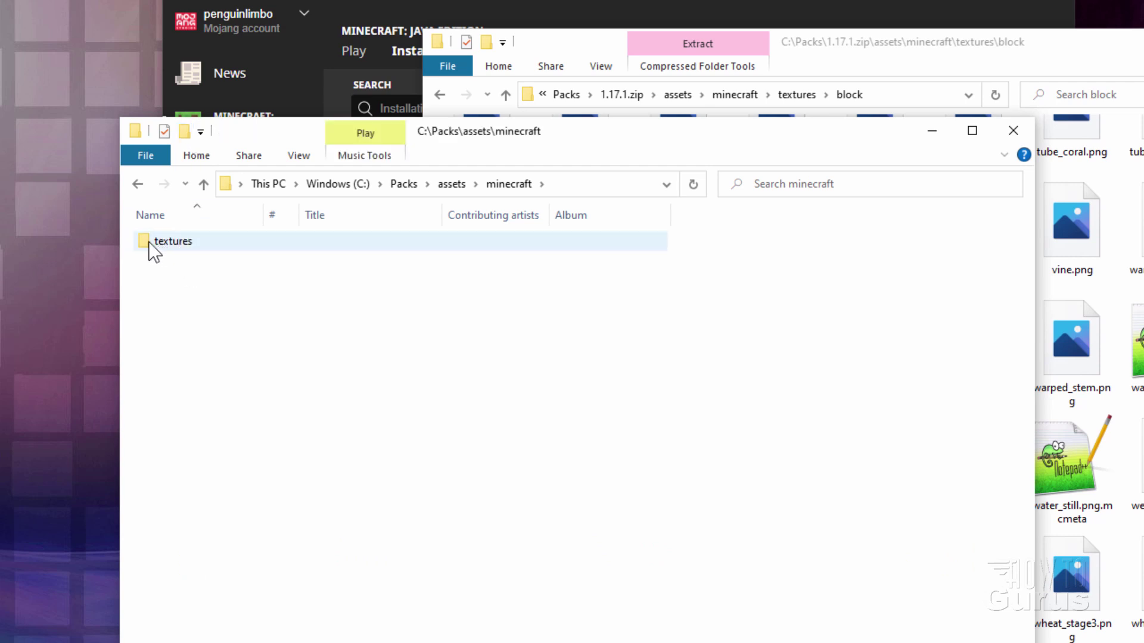
double_click(148, 241)
left_click(185, 132)
type("block")
left_click(174, 248)
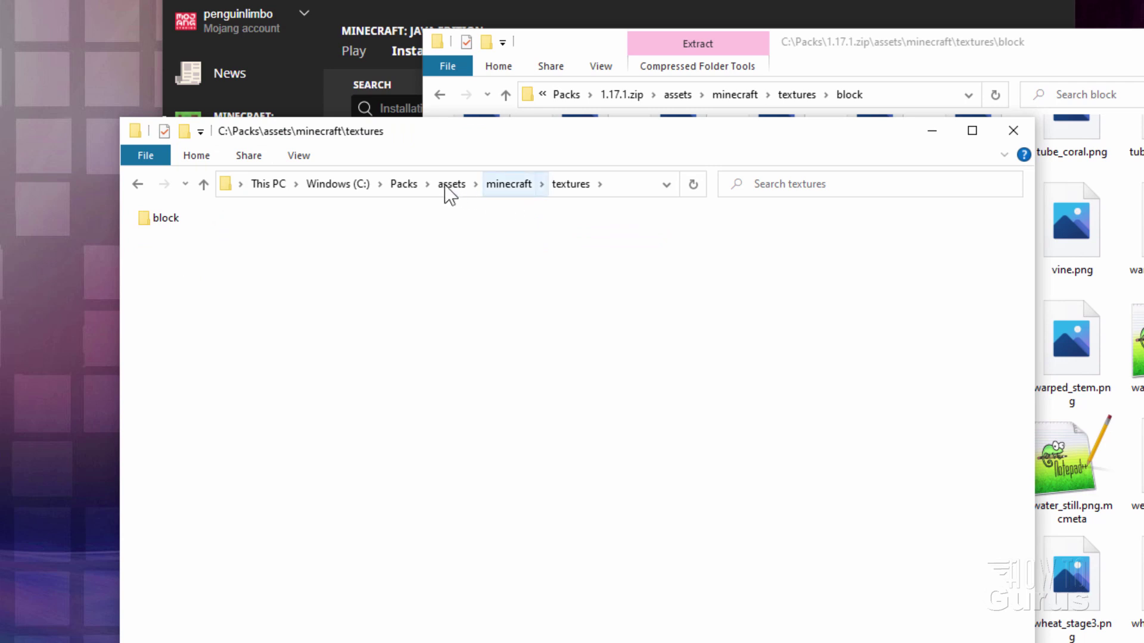
left_click(405, 185)
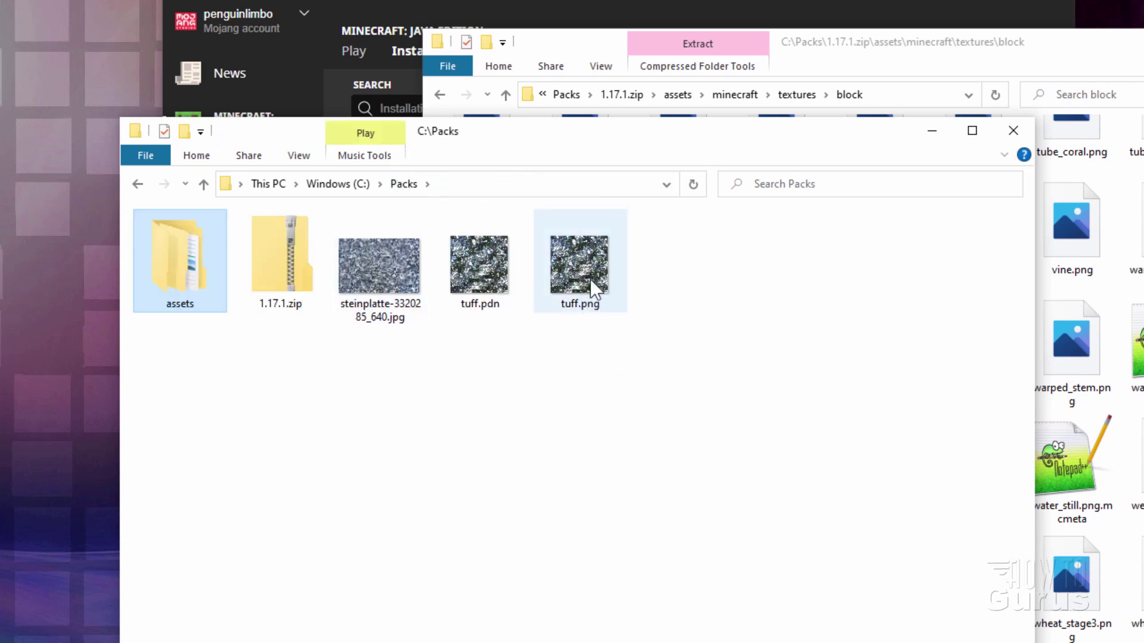
Copy the custom tuff.png and paste it into the new block folder.
left_click(589, 268)
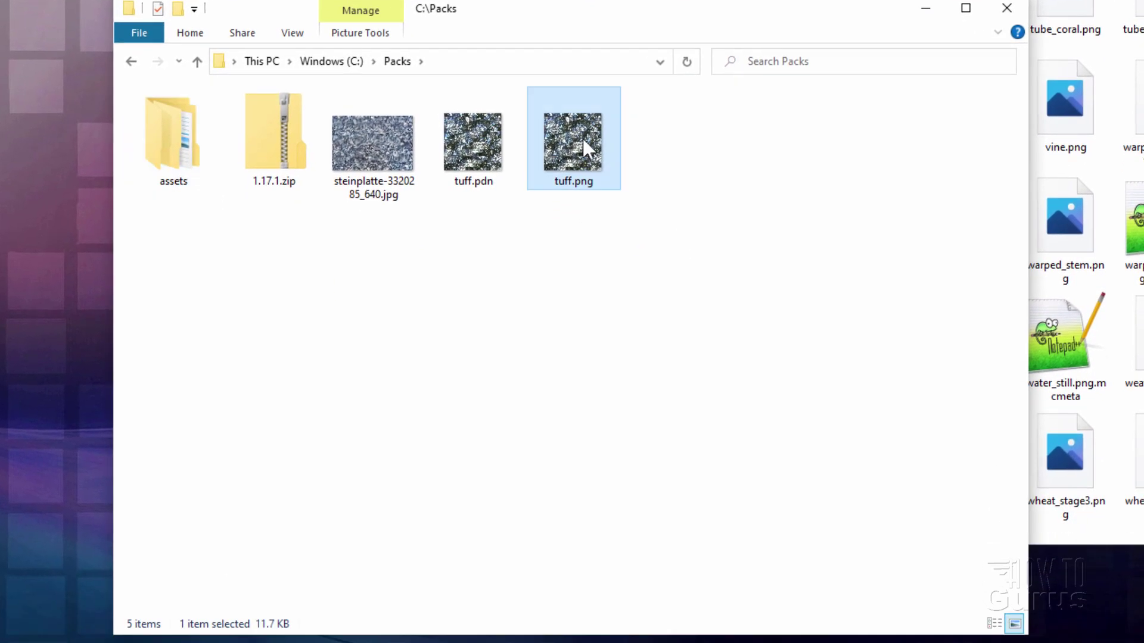
right_click(582, 143)
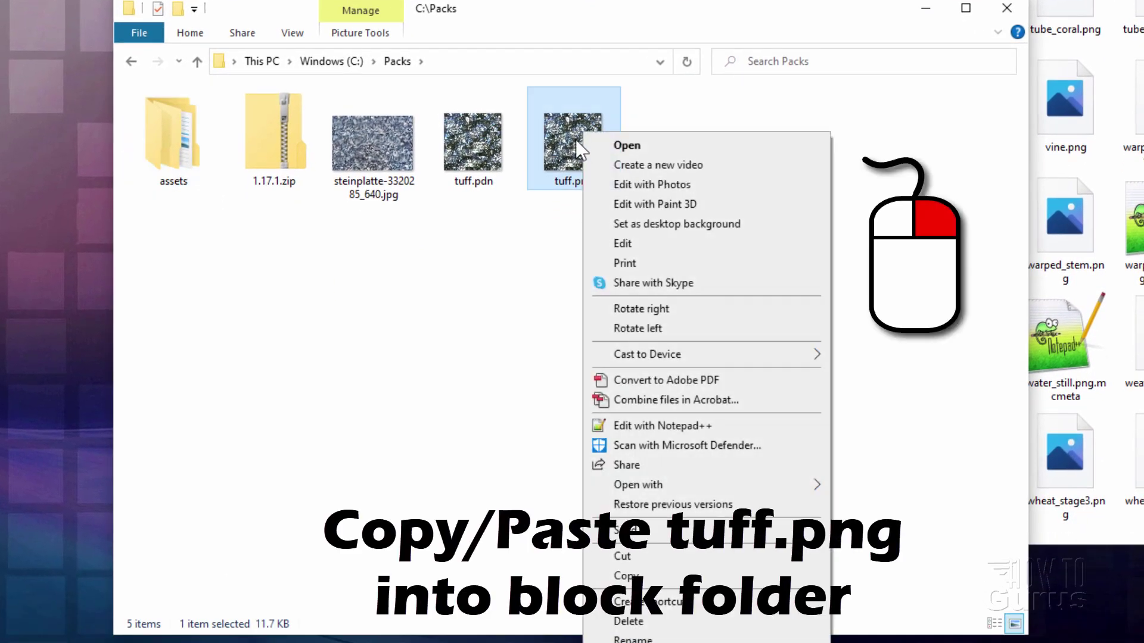
left_click(625, 575)
double_click(173, 138)
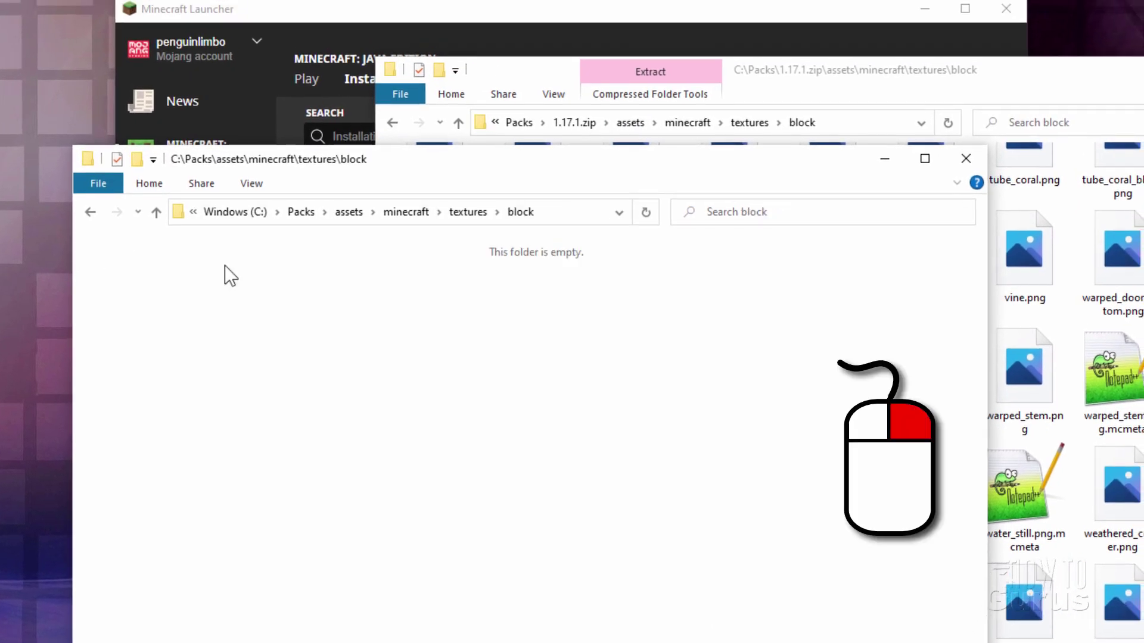
right_click(225, 266)
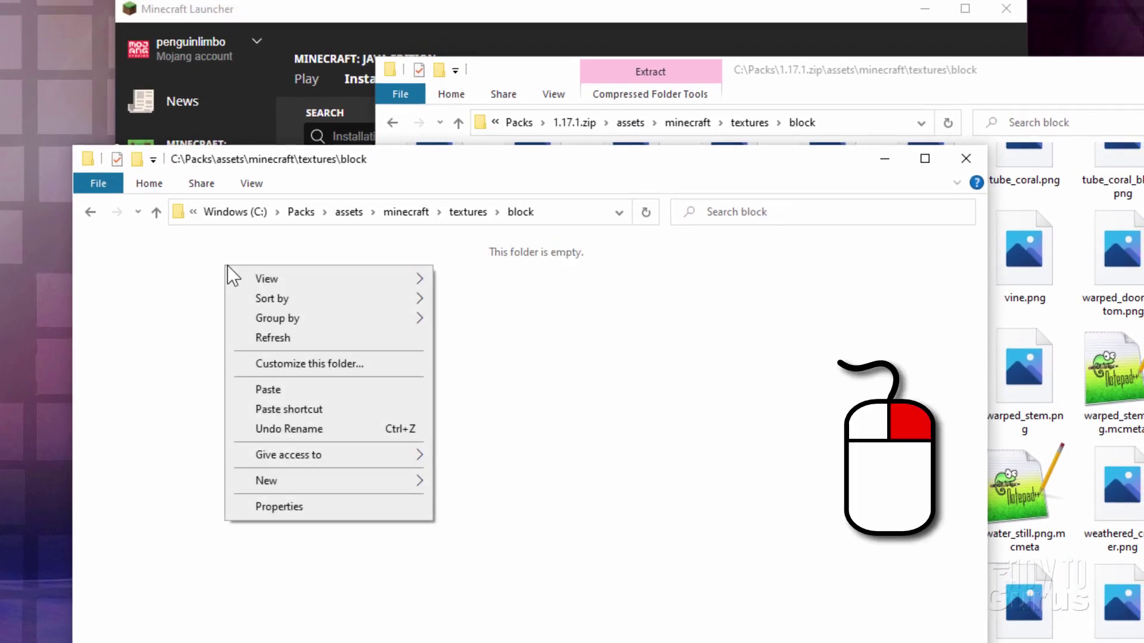
left_click(289, 389)
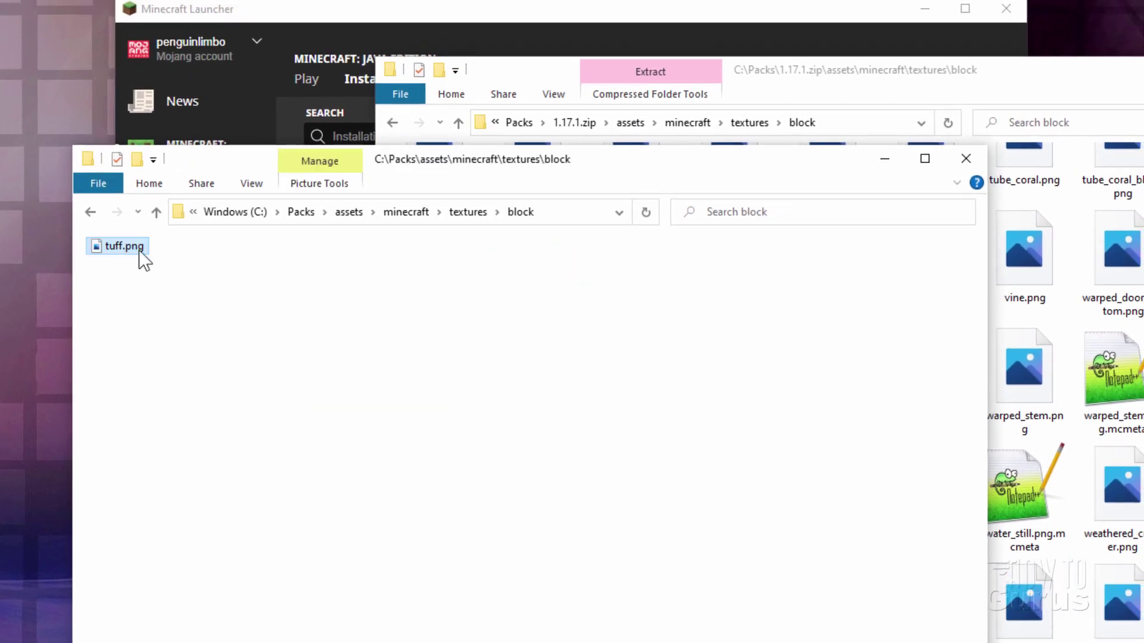
Show the block folder as large icons, then go back up to Packs.
left_click(252, 184)
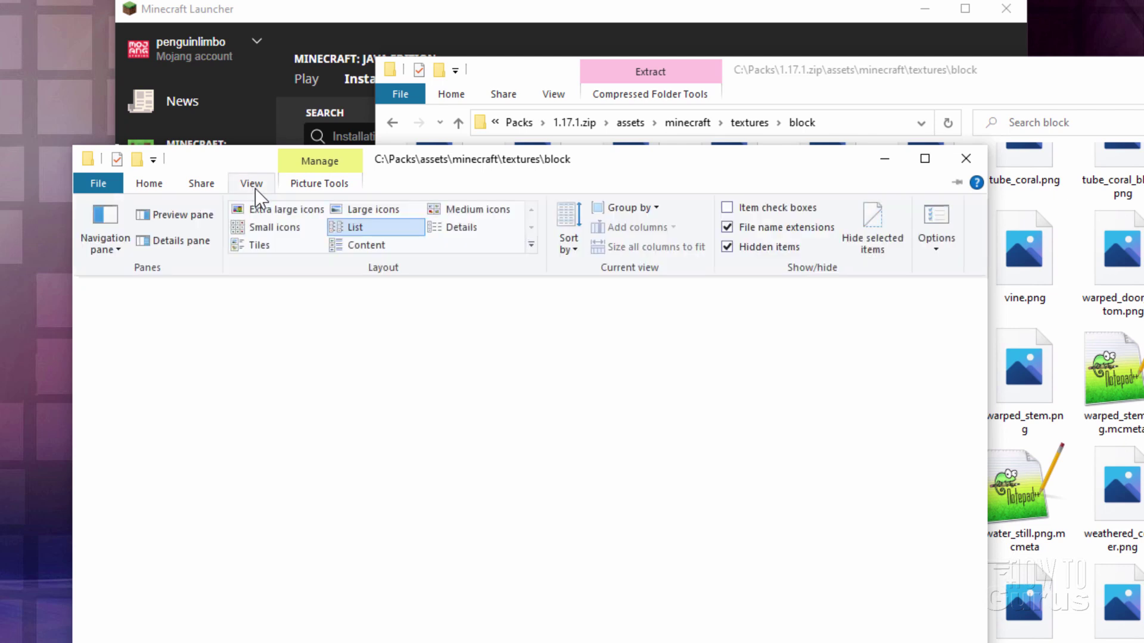
left_click(361, 210)
left_click(343, 212)
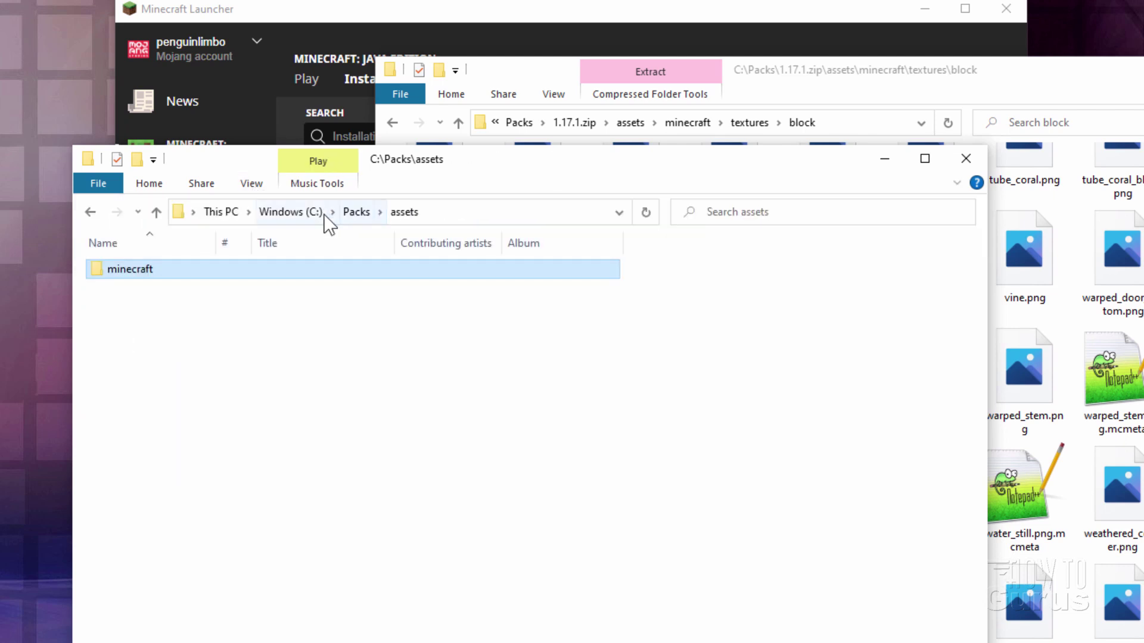
left_click(360, 214)
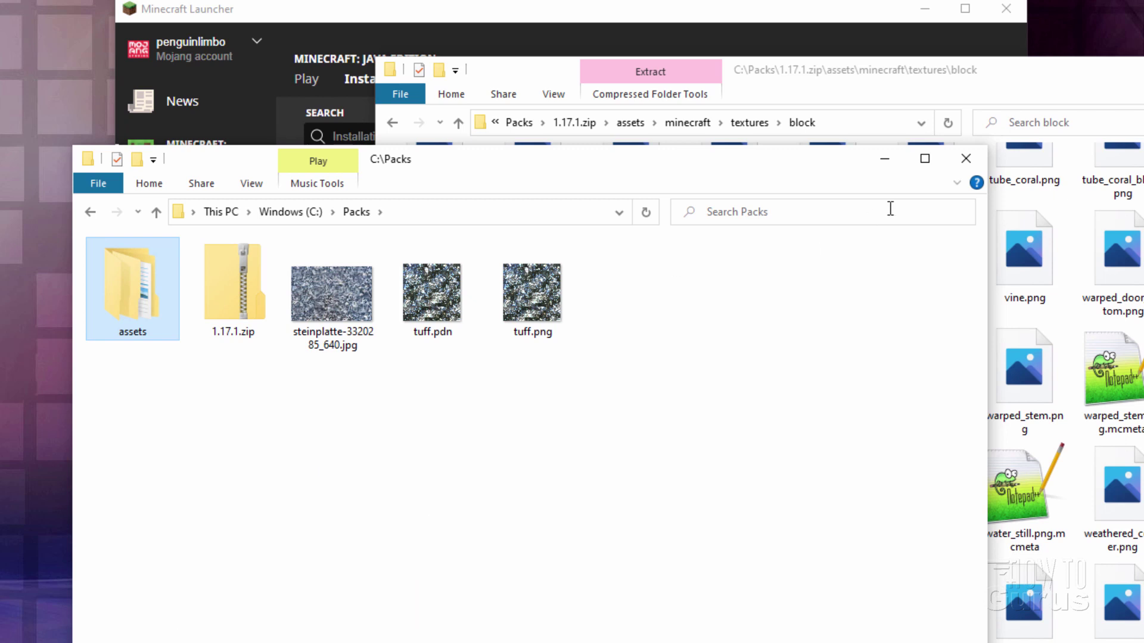
Close the 1.17.1.zip archive window and select 1.17.1.zip in Packs.
left_click(1059, 71)
left_click(576, 122)
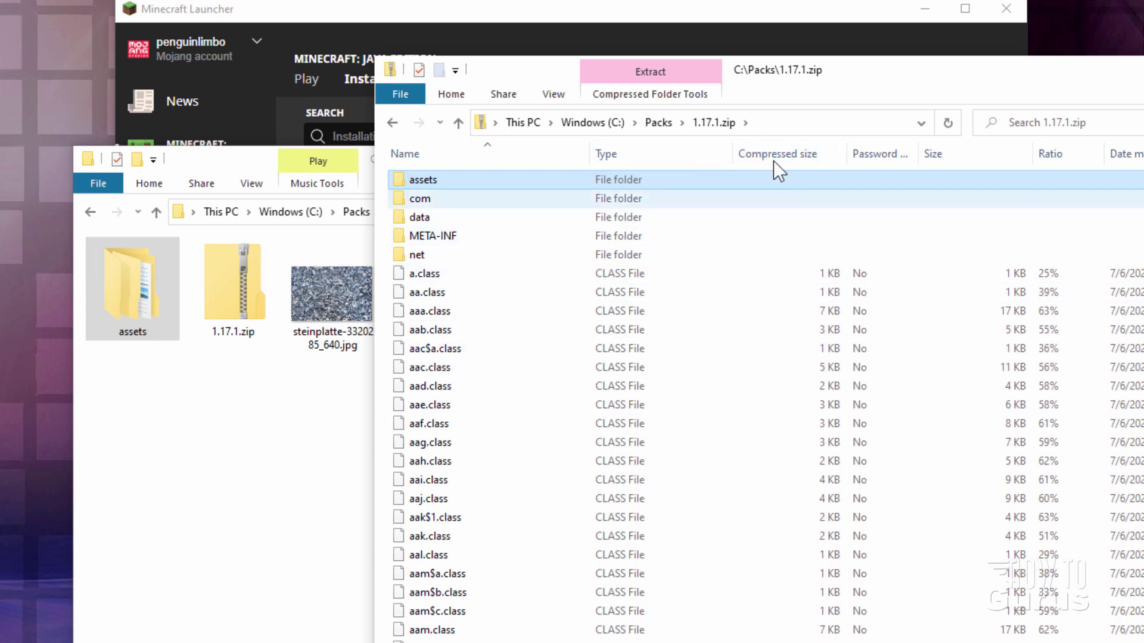
key("alt+F4")
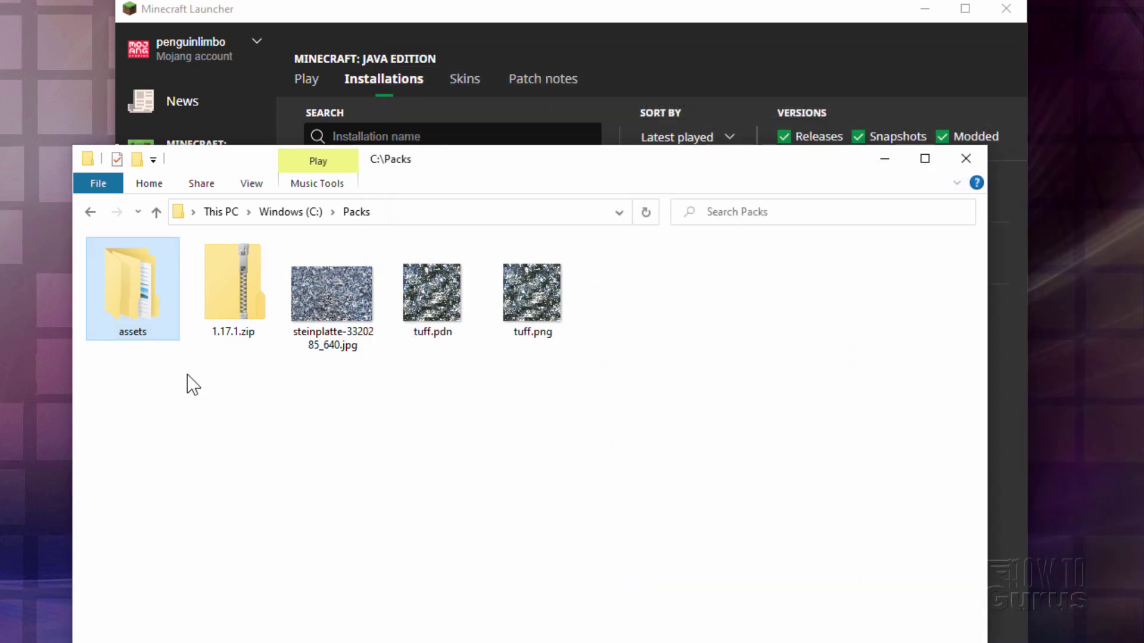
left_click(233, 304)
Delete 1.17.1.zip, then open .minecraft\versions\1.16.5 from the launcher beside the Packs window.
key("Delete")
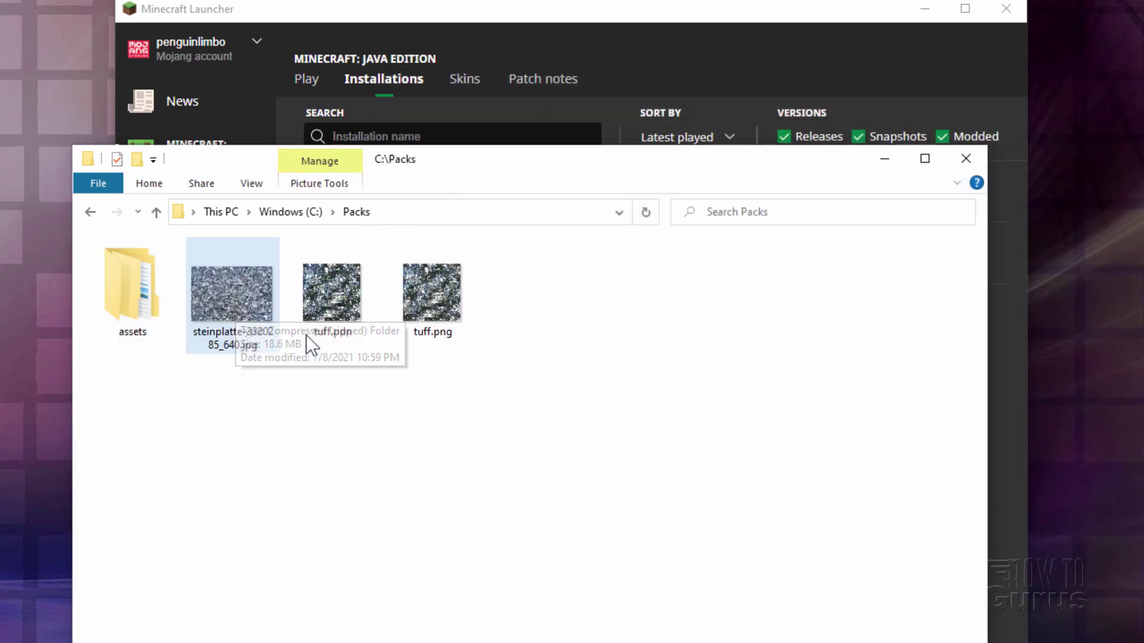
left_click(581, 31)
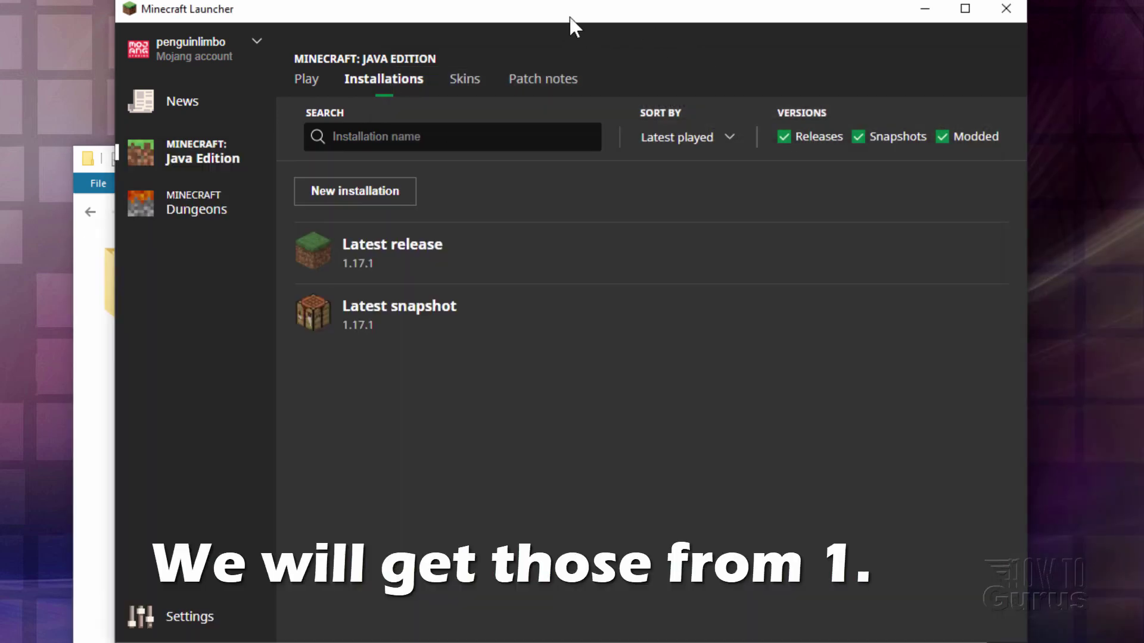
mouse_move(956, 260)
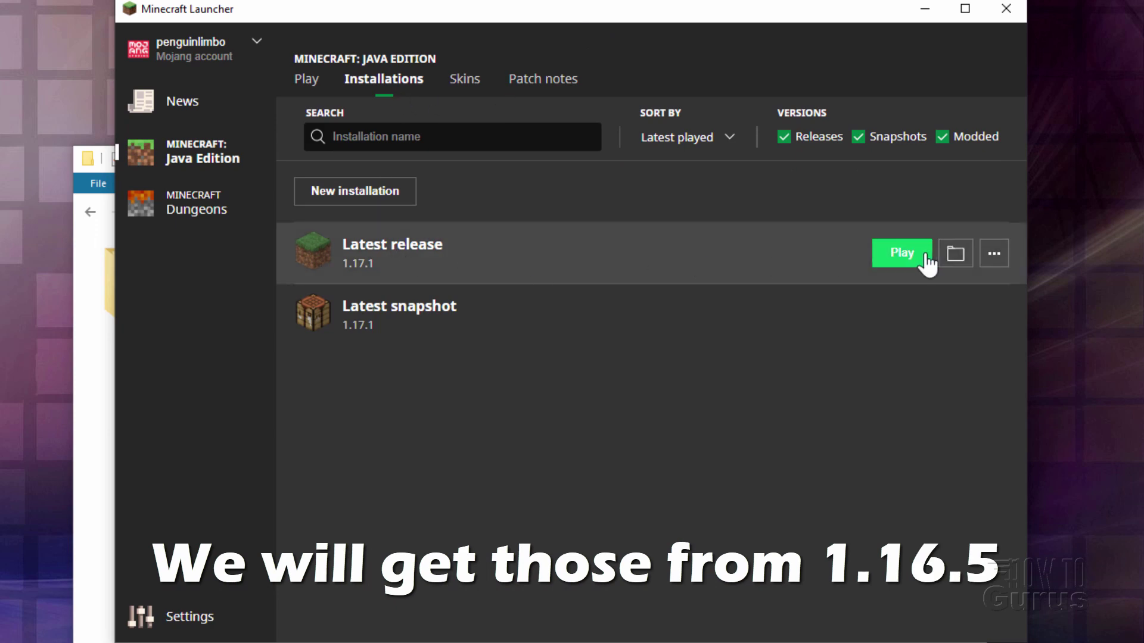
left_click(956, 260)
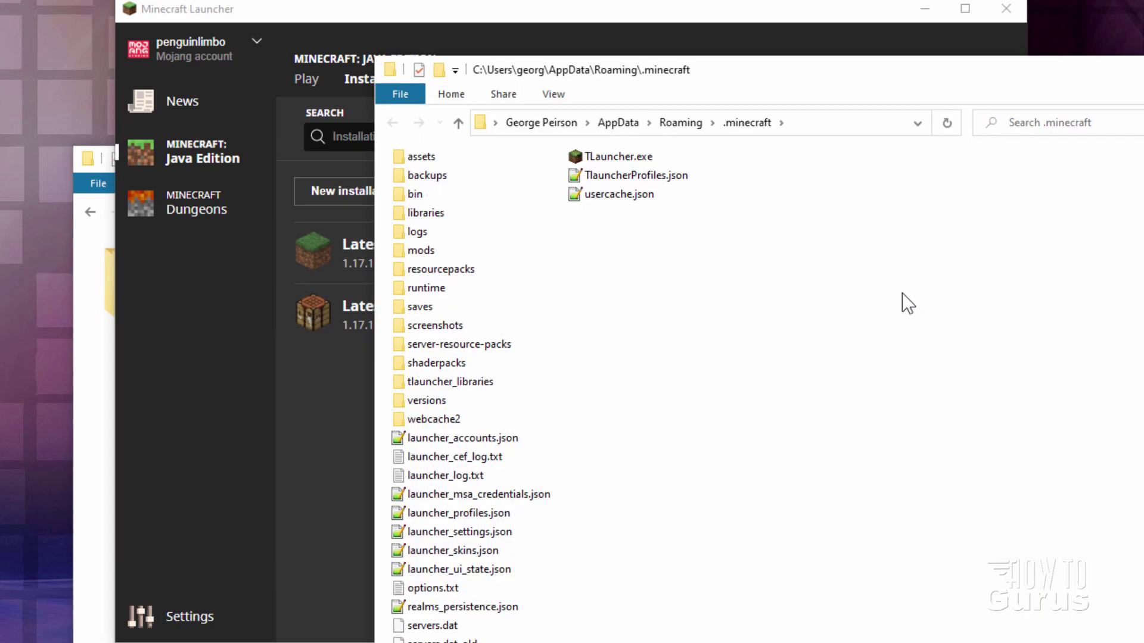
double_click(403, 401)
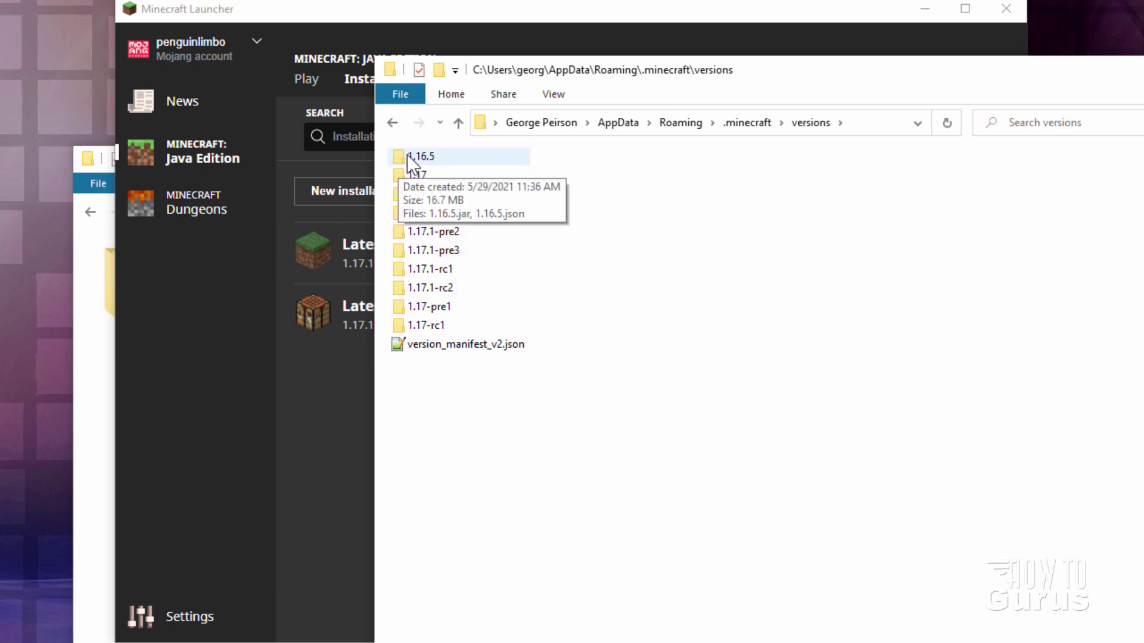
key("alt+Tab")
left_click(780, 75)
left_click_drag(781, 75, 897, 70)
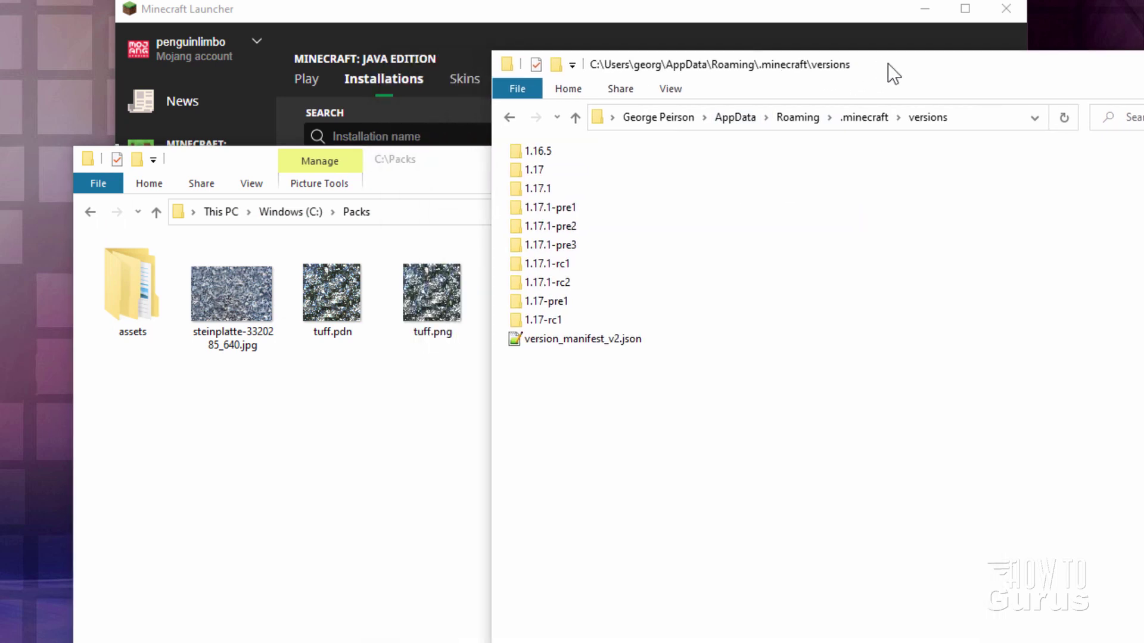
double_click(521, 153)
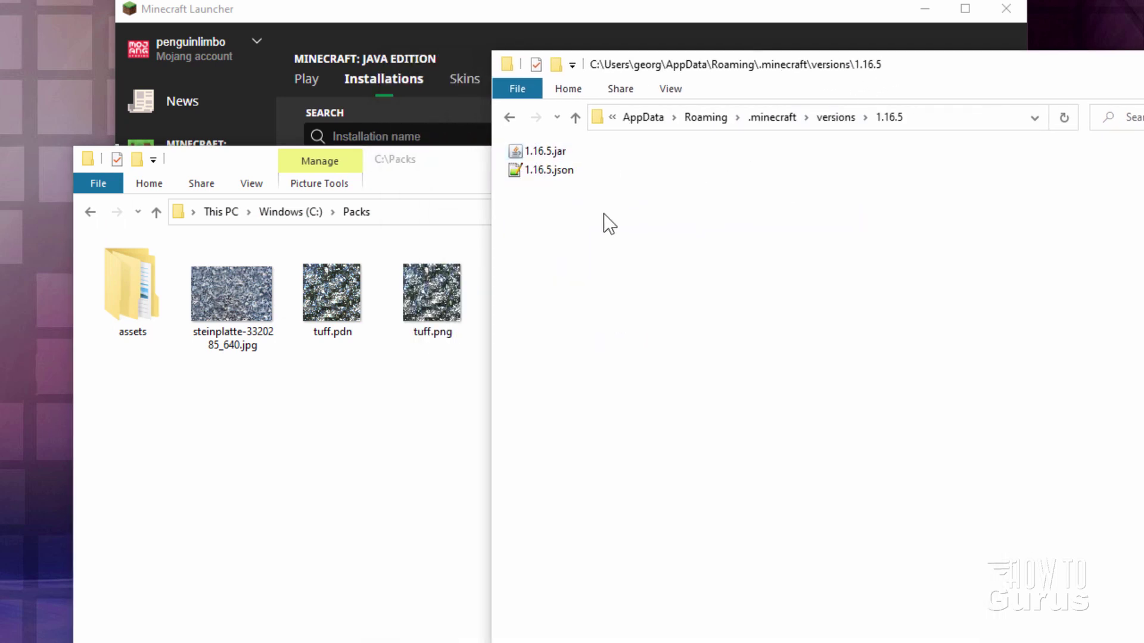
Copy 1.16.5.jar into Packs and rename it to 1.16.5.zip.
right_click(530, 152)
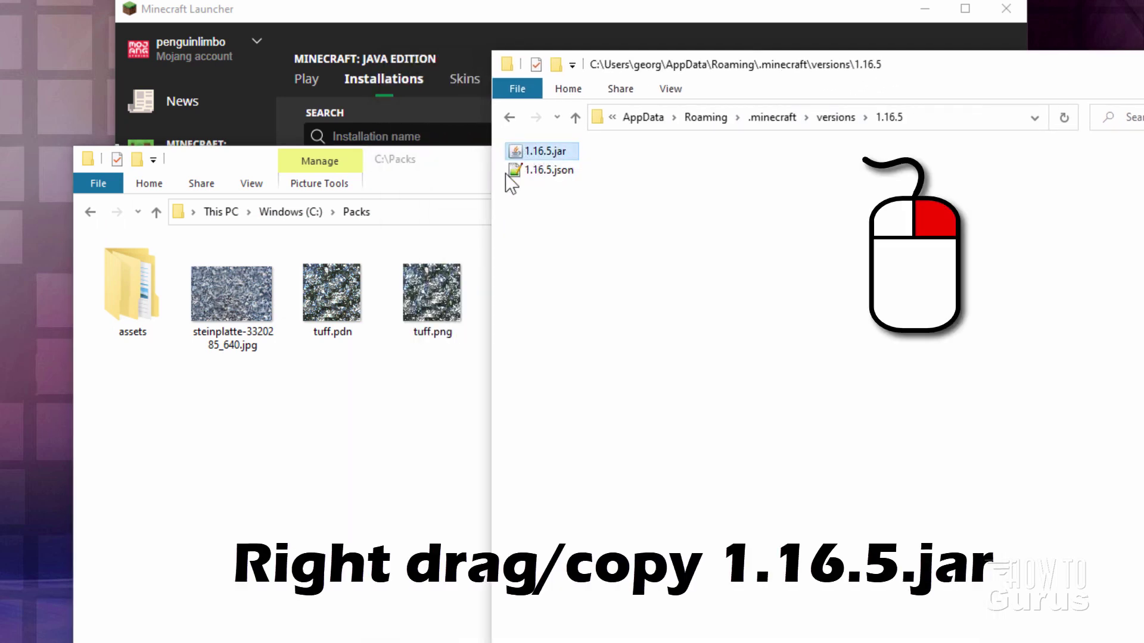
left_click_drag(512, 184, 258, 462)
left_click(286, 465)
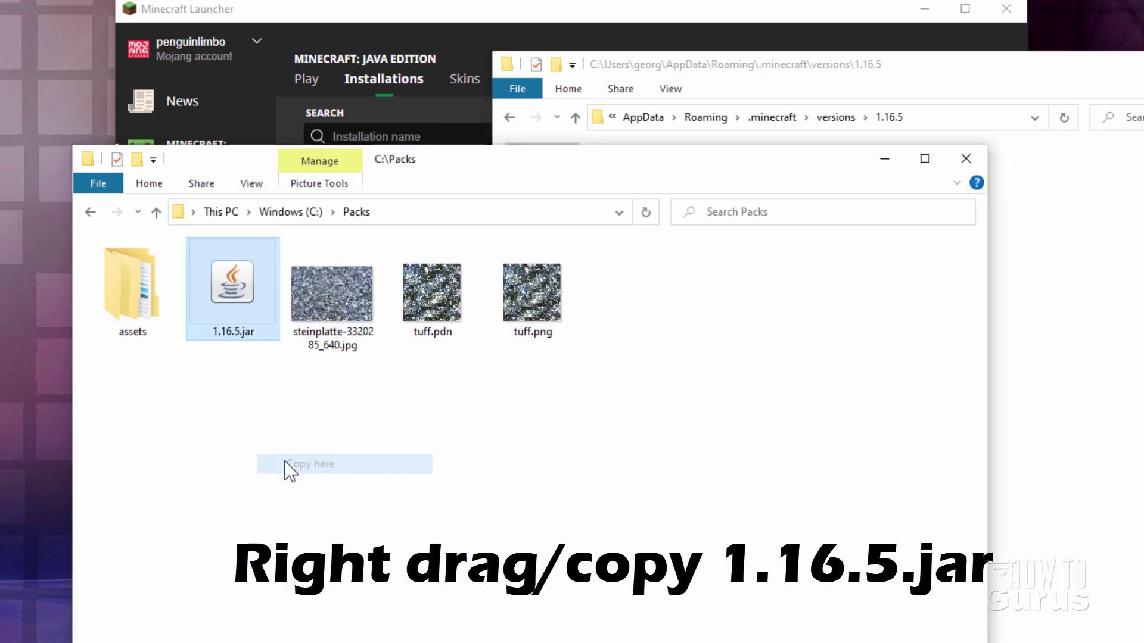
left_click(894, 60)
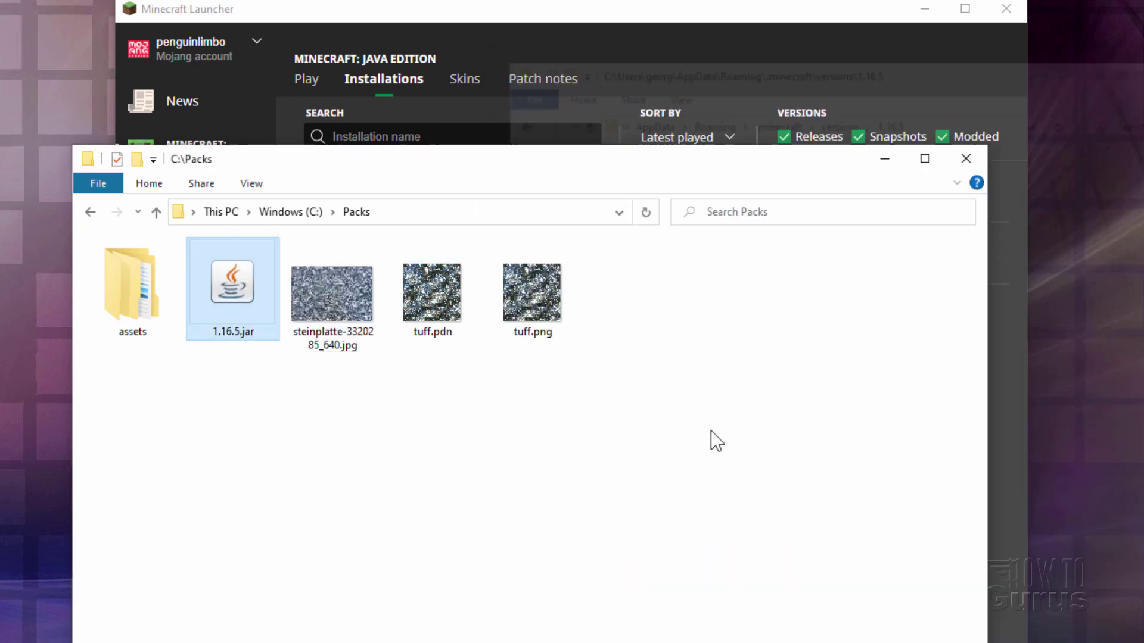
left_click(254, 335)
left_click(260, 335)
key("BackSpace")
key("BackSpace")
key("BackSpace")
type("zip")
key("Return")
left_click(712, 363)
Open 1.16.5.zip in a new window and copy pack.mcmeta and pack.png into Packs.
right_click(242, 289)
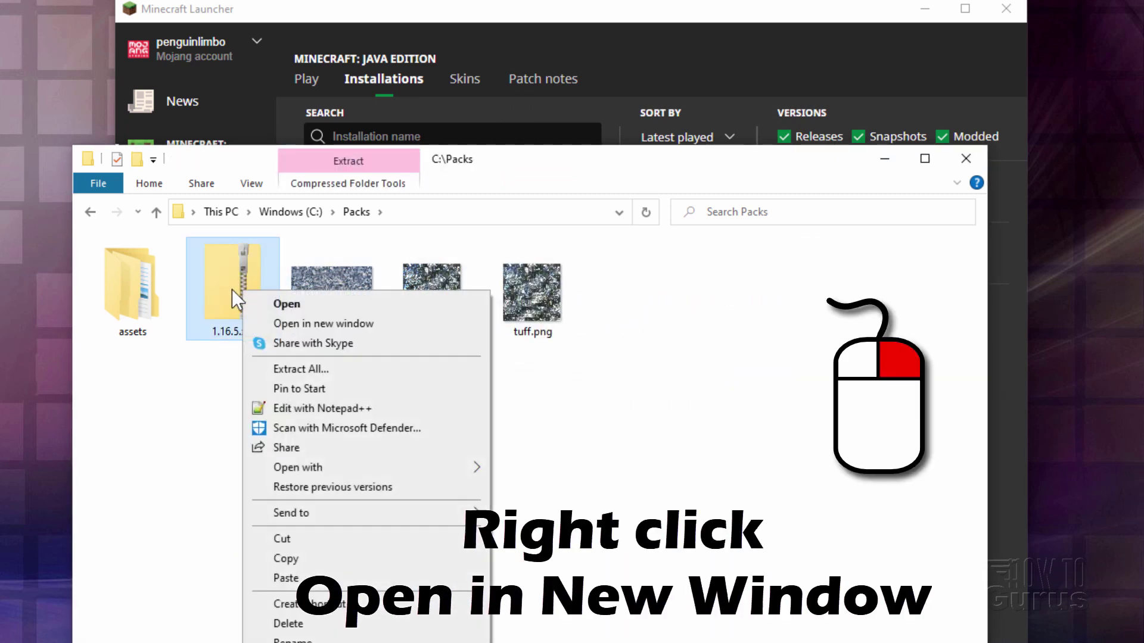
left_click(301, 323)
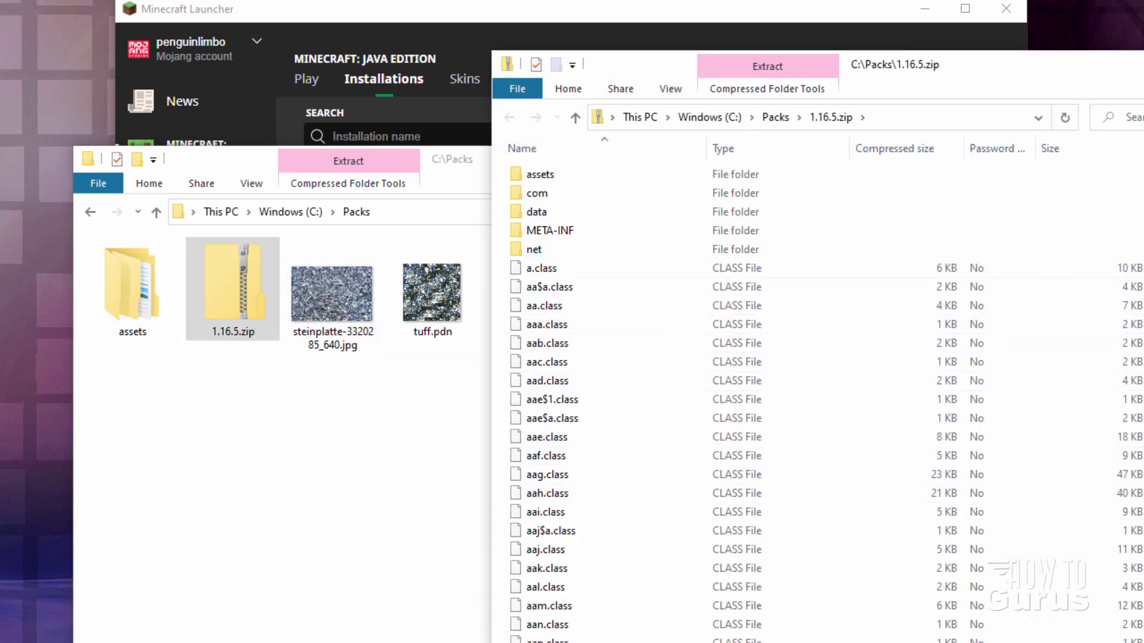
scroll(649, 319, "down", 20)
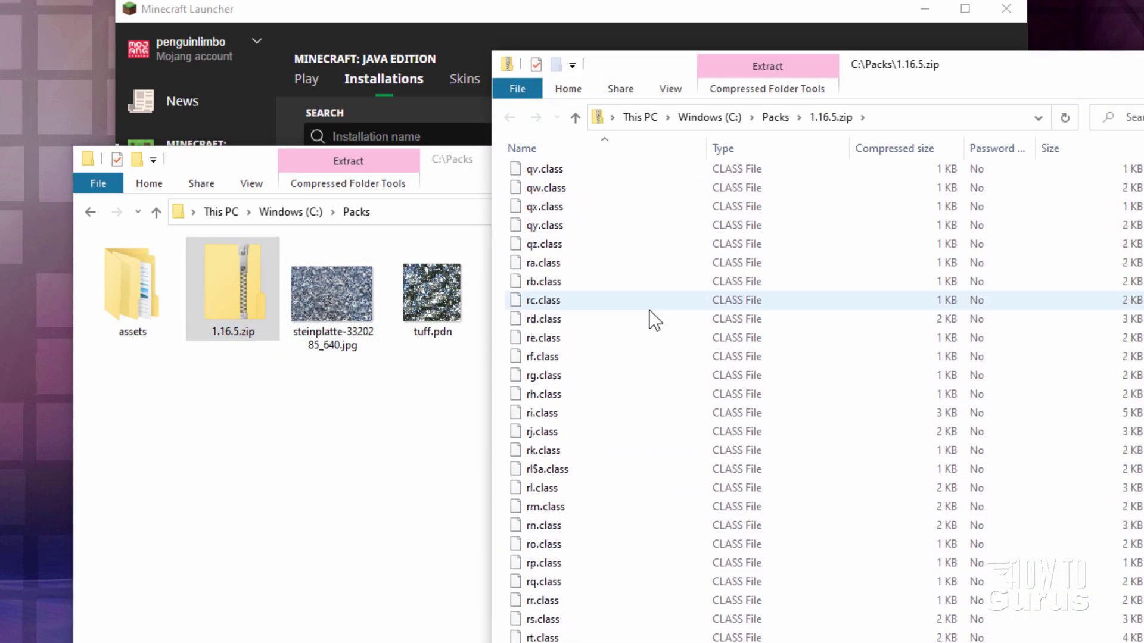
scroll(651, 320, "up", 20)
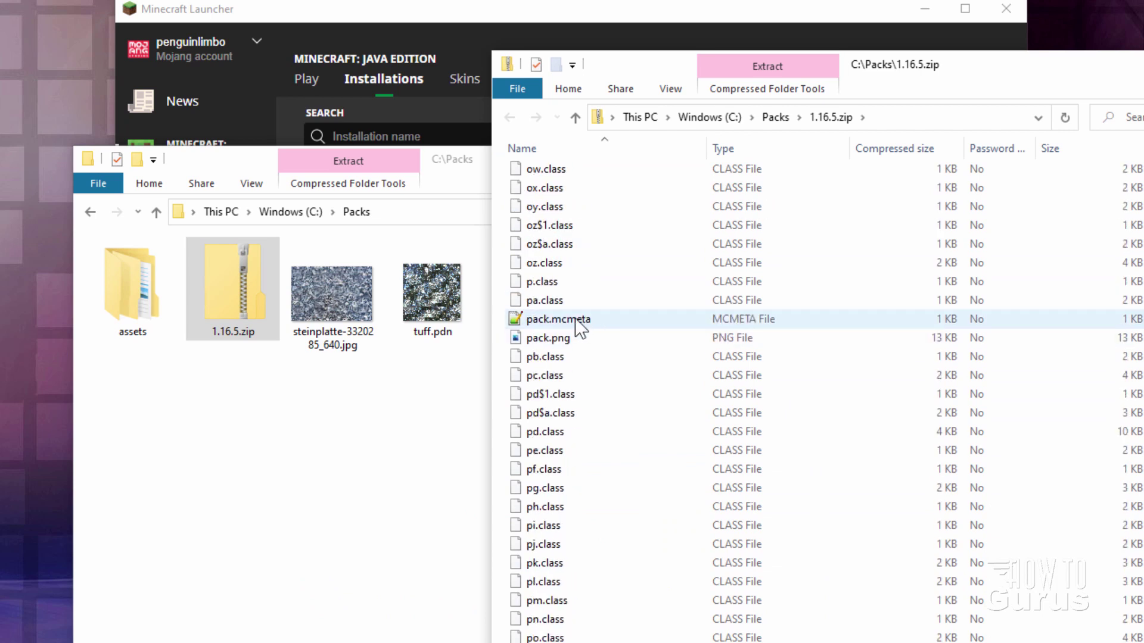
left_click(519, 320)
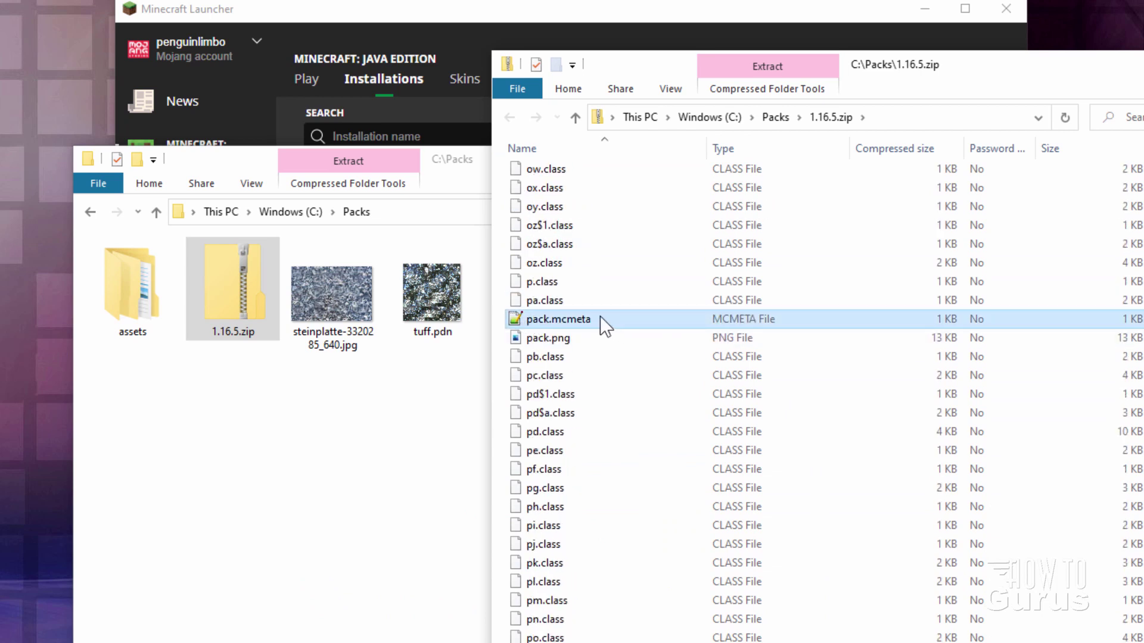
left_click(568, 338, "ctrl")
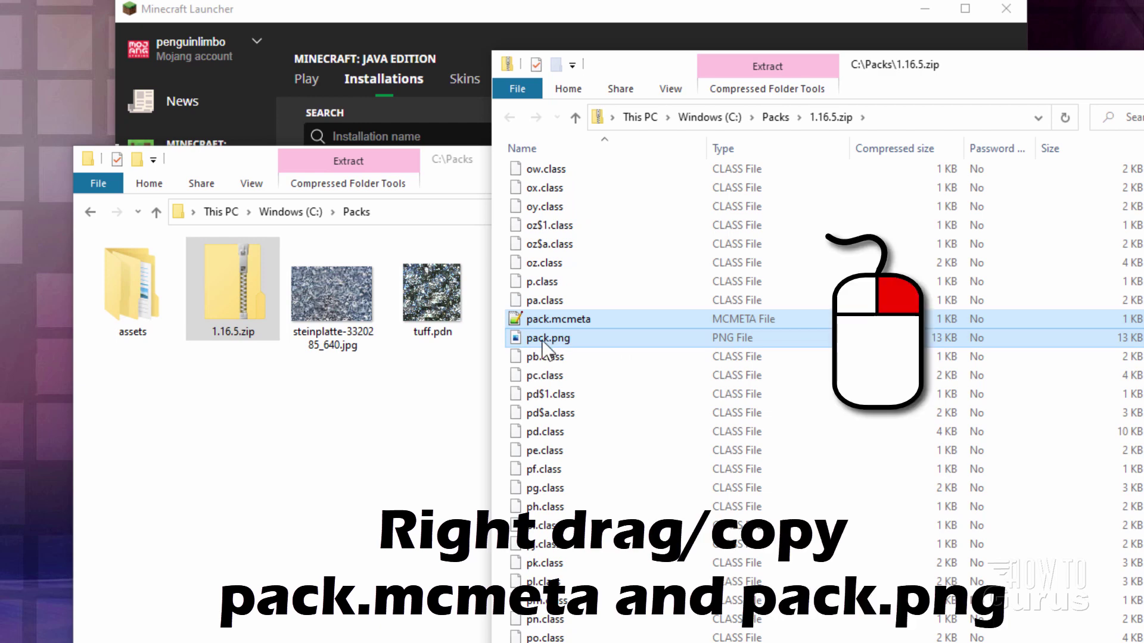
left_click_drag(548, 337, 274, 455)
left_click(305, 467)
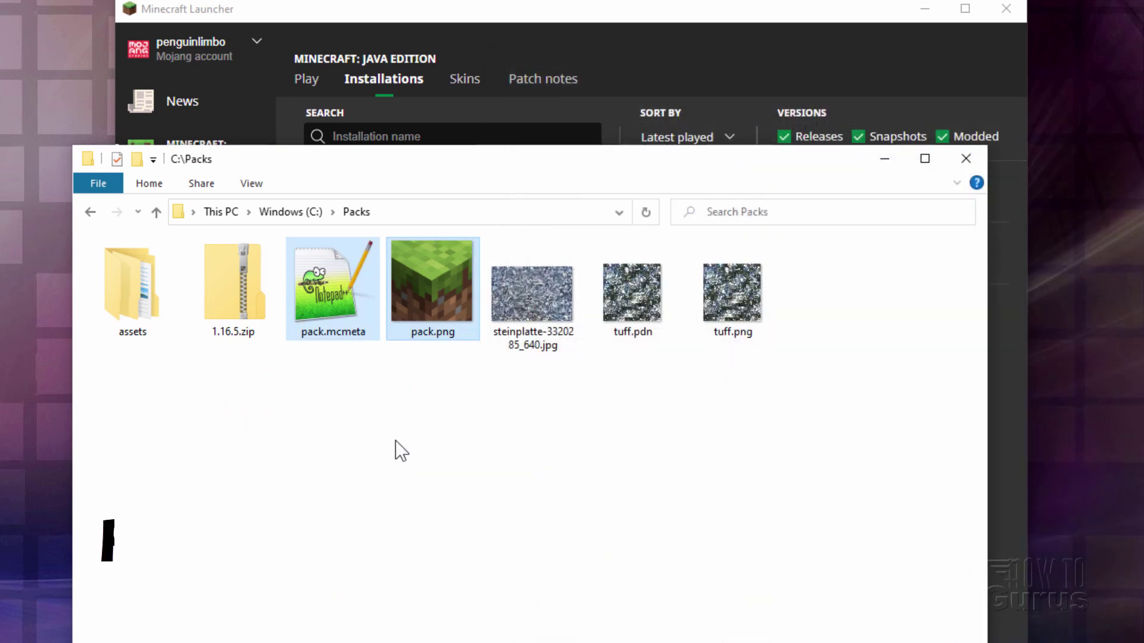
left_click(433, 322)
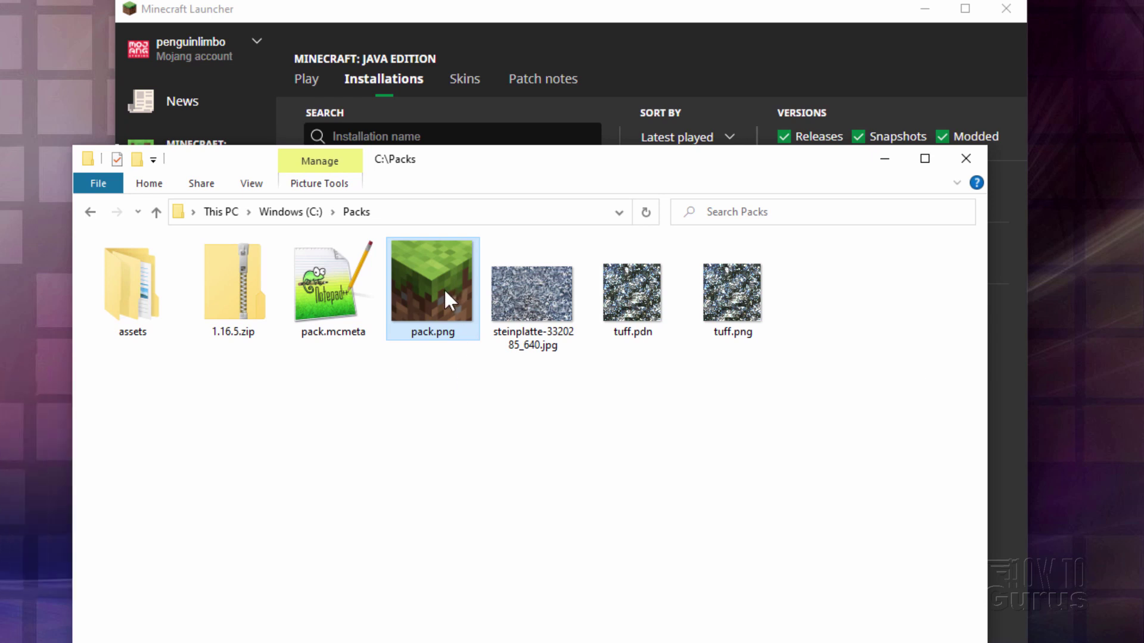
mouse_move(445, 289)
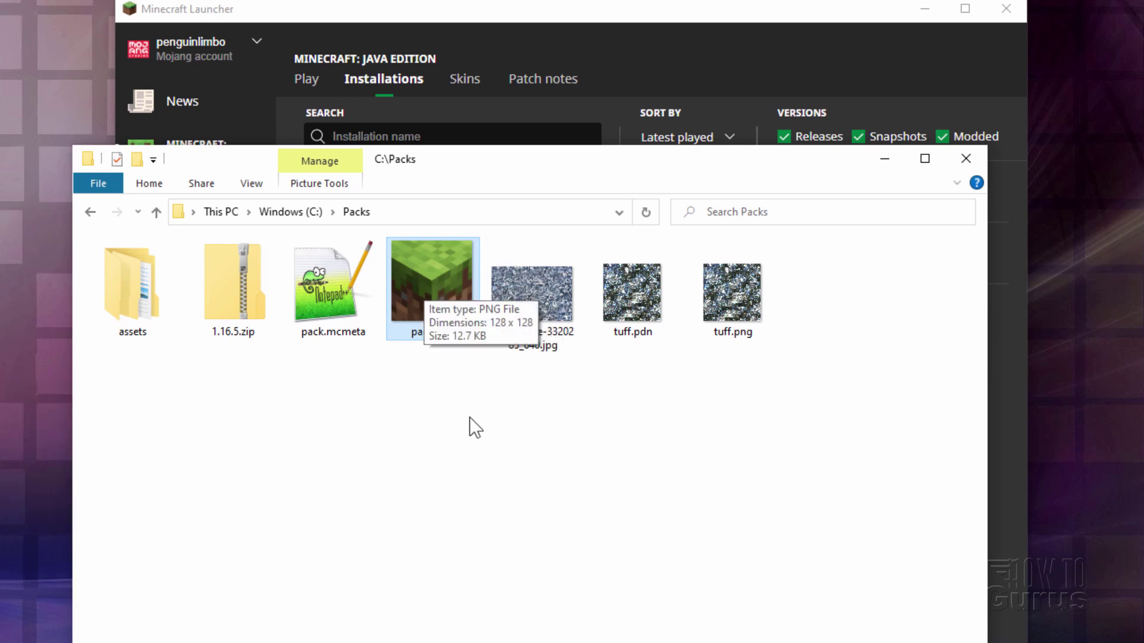
mouse_move(329, 334)
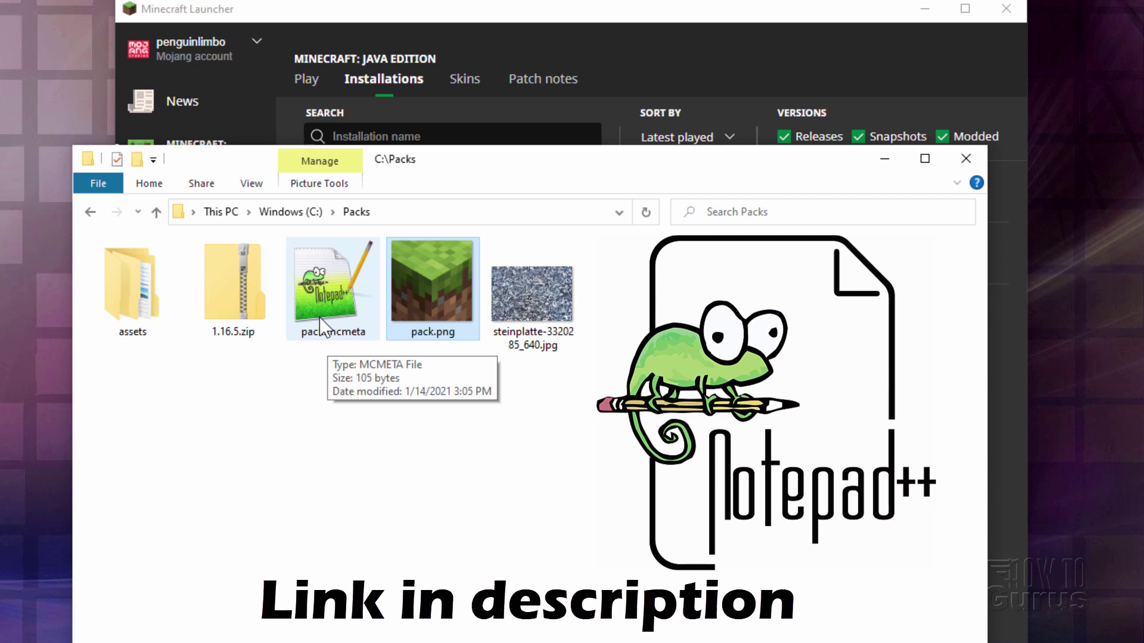
Open pack.mcmeta in Notepad++ and set pack_format to 7.
double_click(319, 317)
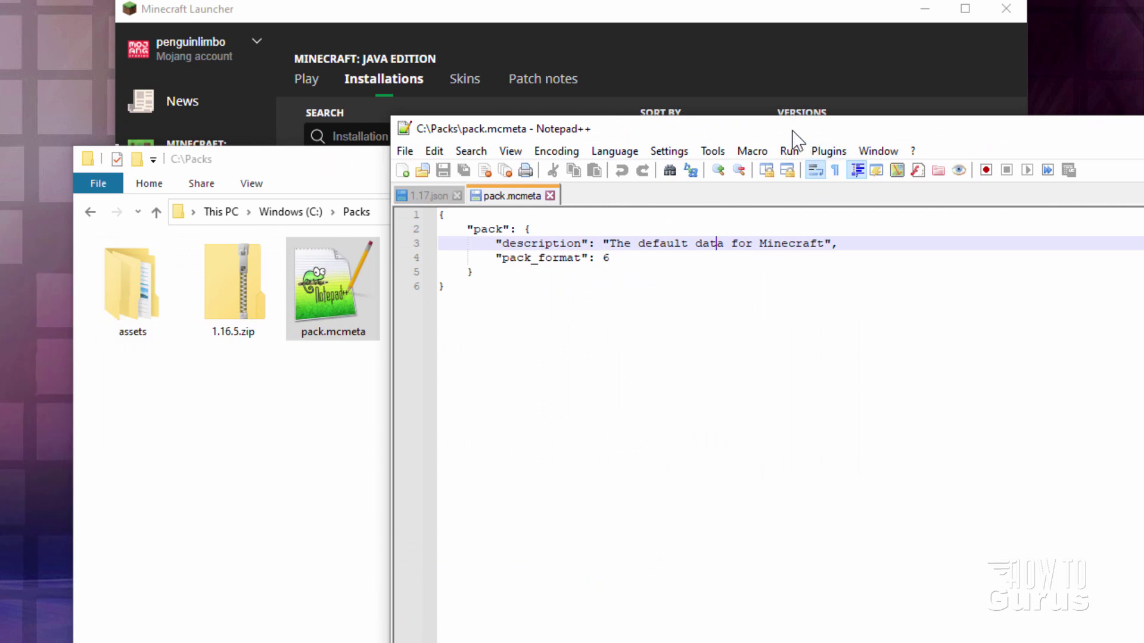
left_click_drag(786, 132, 630, 125)
left_click(470, 255)
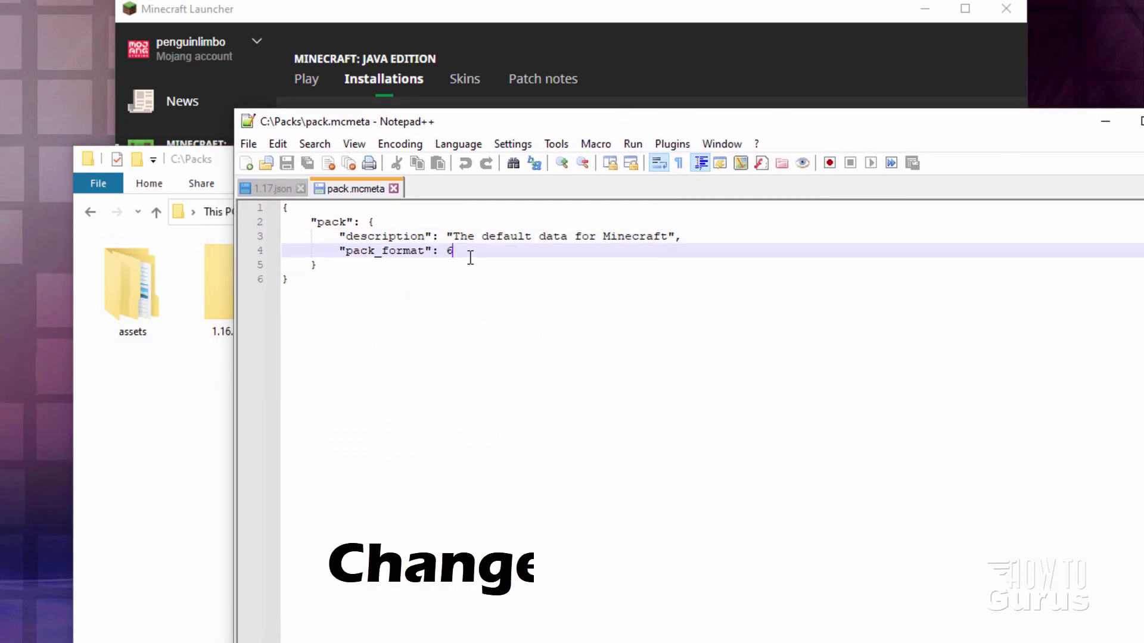
key("BackSpace")
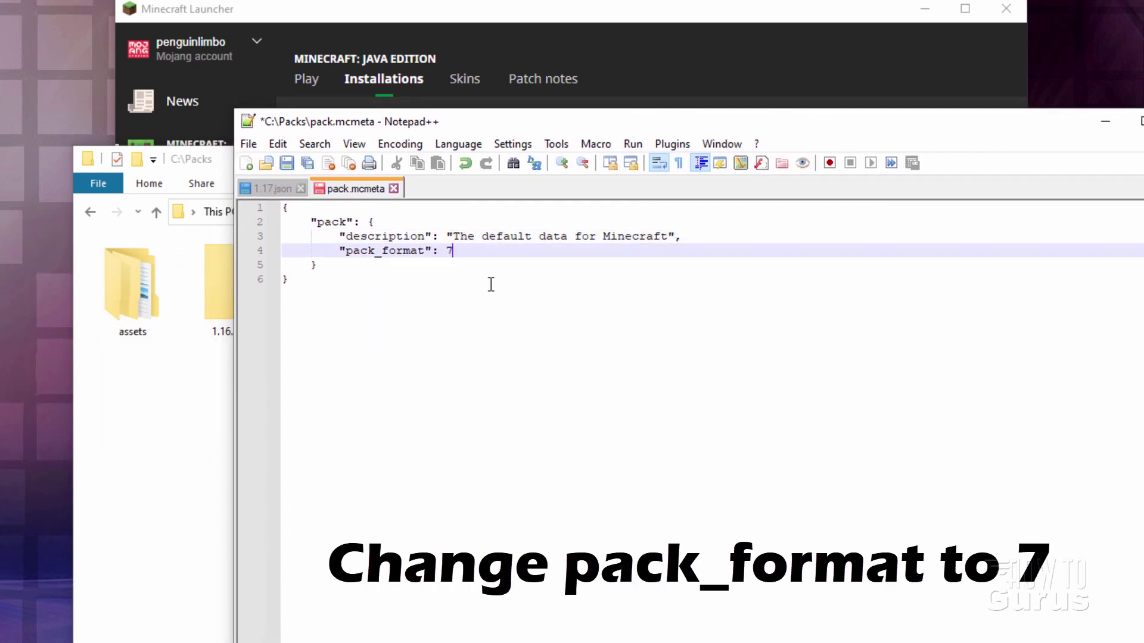
left_click(497, 284)
left_click(474, 253)
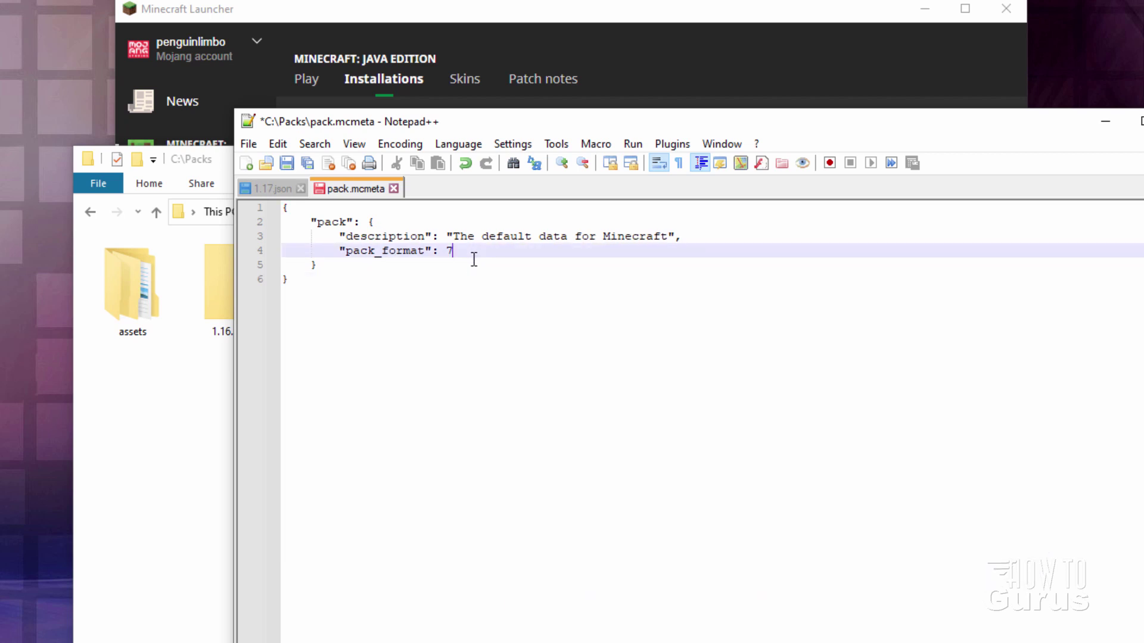
Replace the description with 'Texture Pack 1.17', save the file, and close Notepad++.
left_click_drag(674, 240, 459, 237)
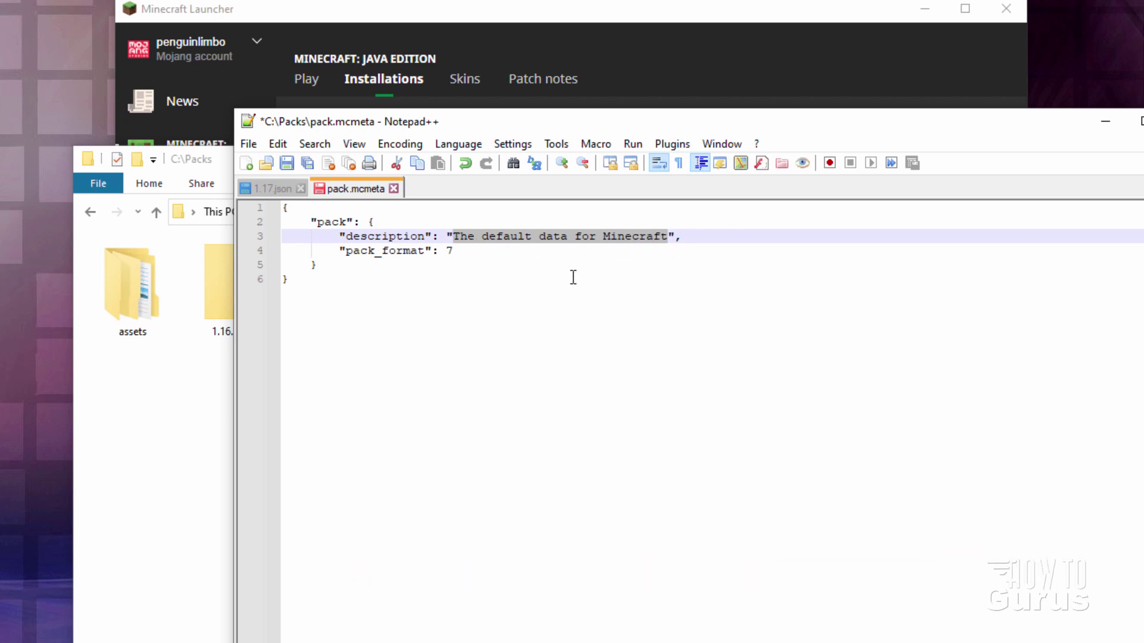
type("Texture Pack 1.17")
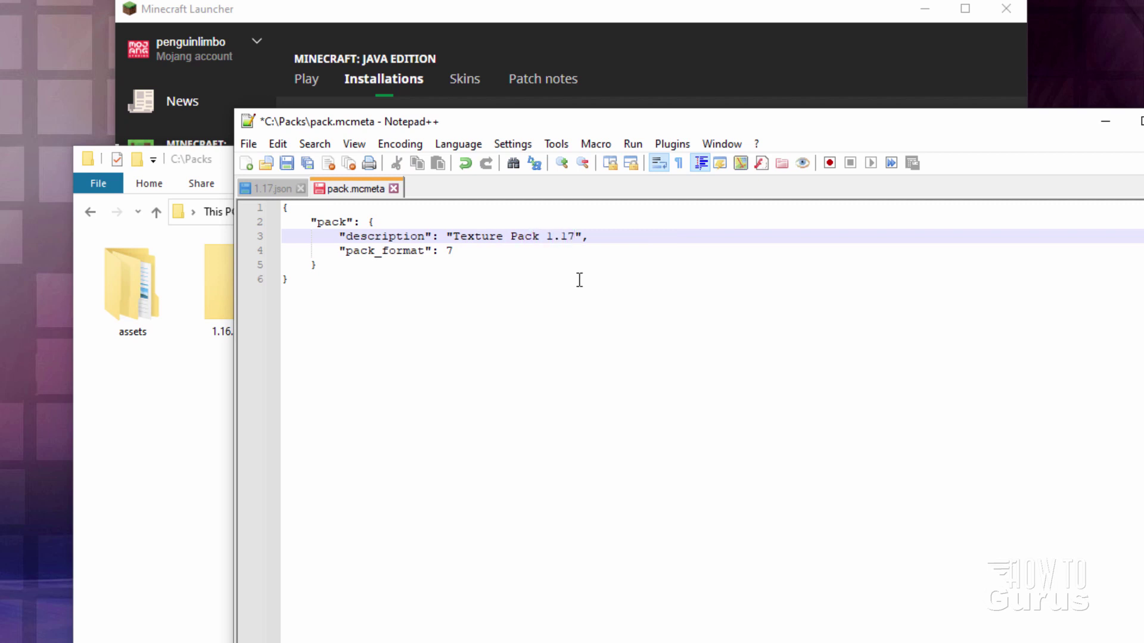
left_click(575, 296)
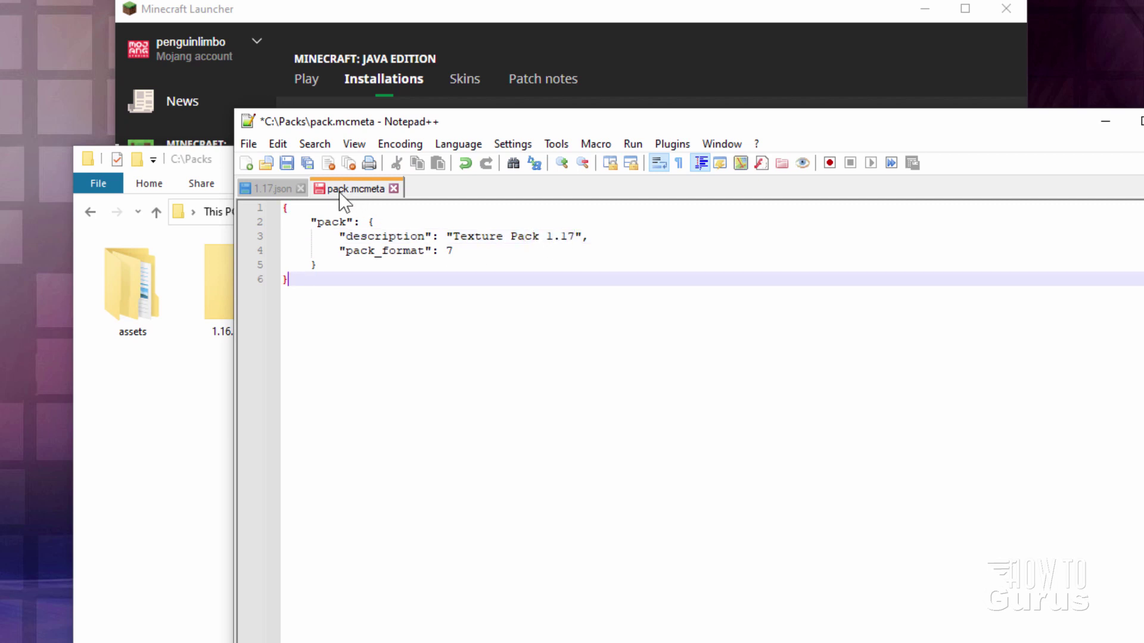
left_click(288, 162)
key("alt+F4")
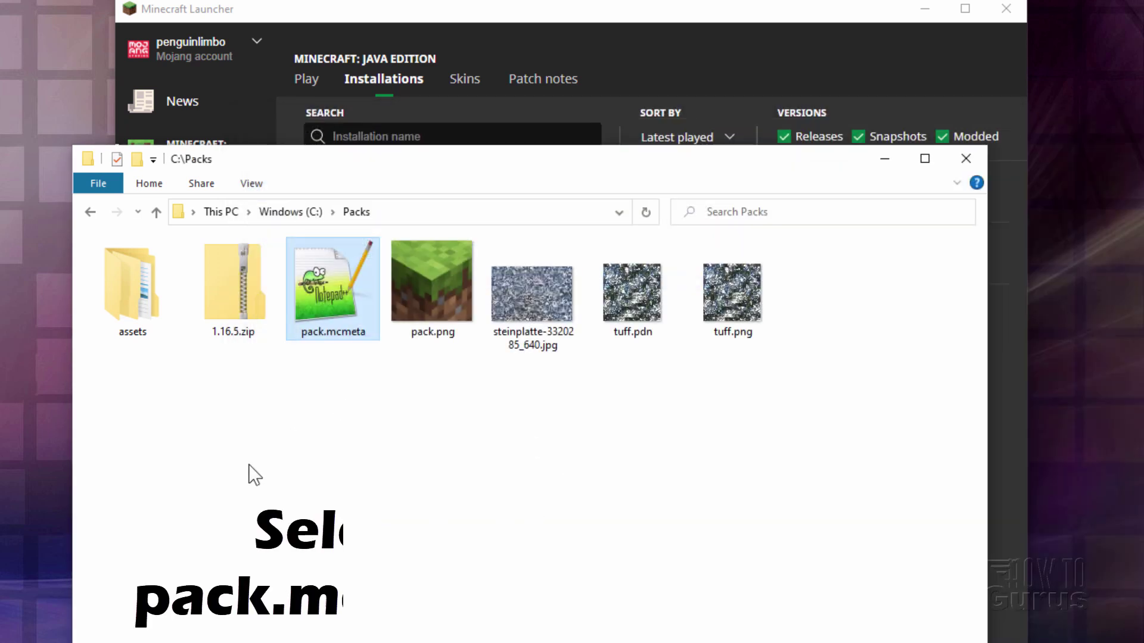
Zip assets, pack.mcmeta and pack.png into an archive named New Texture 1.17.zip.
left_click(137, 332)
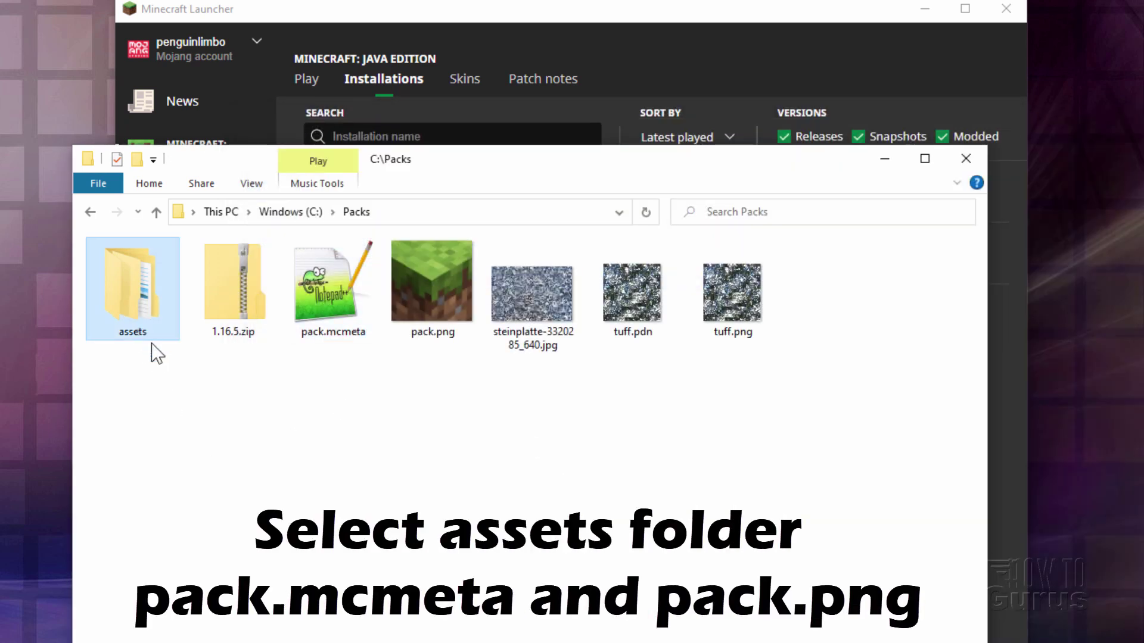
left_click(315, 309, "ctrl")
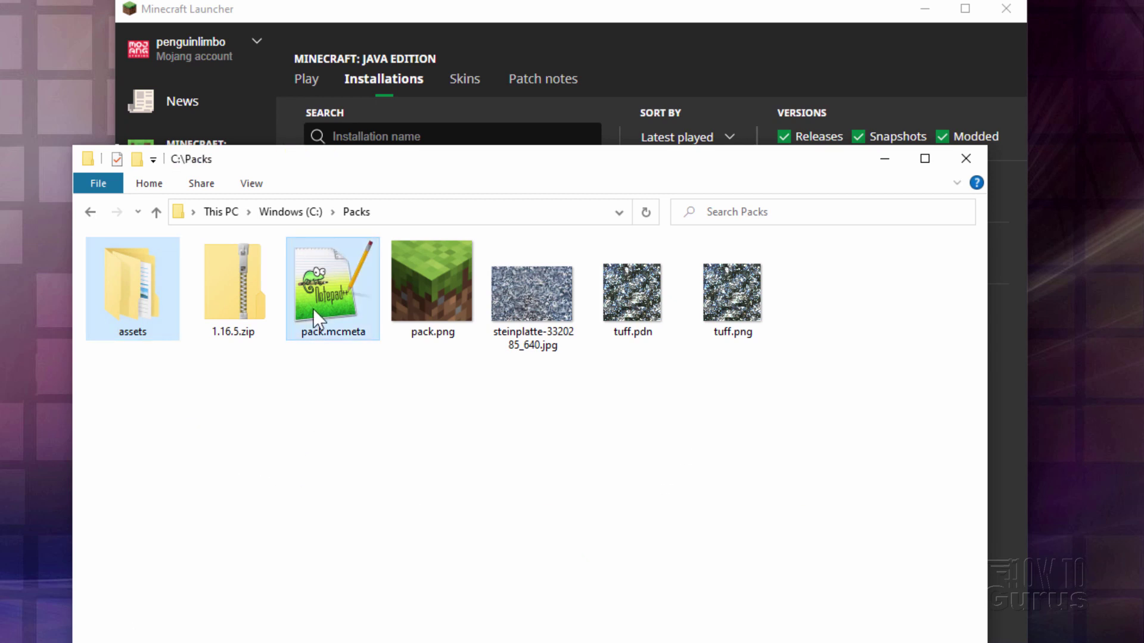
left_click(427, 289, "ctrl")
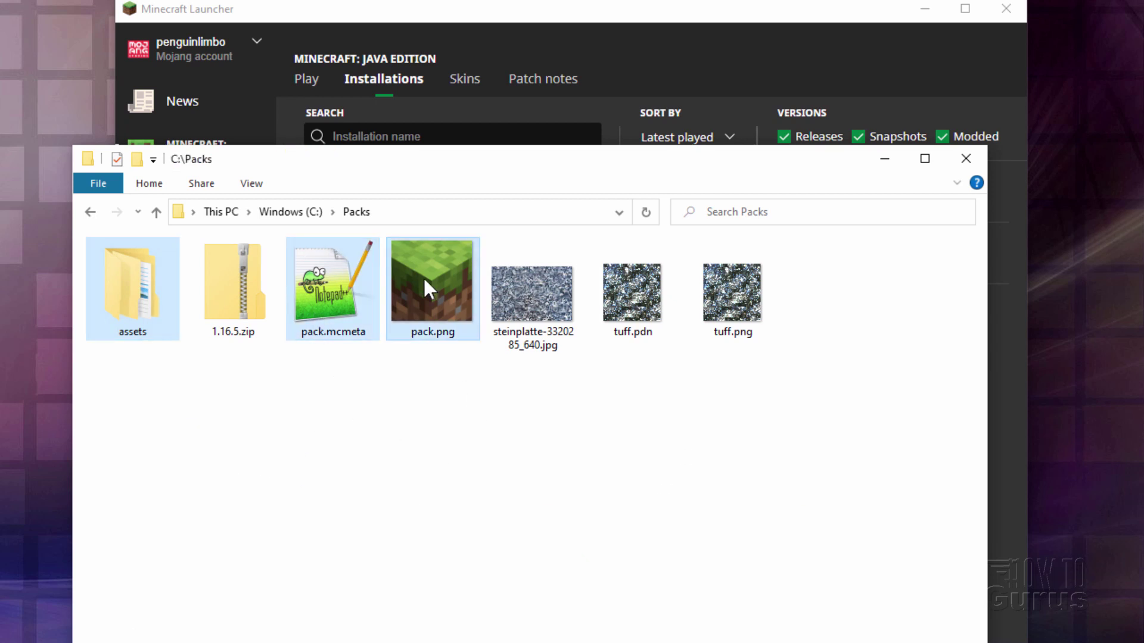
left_click(199, 184)
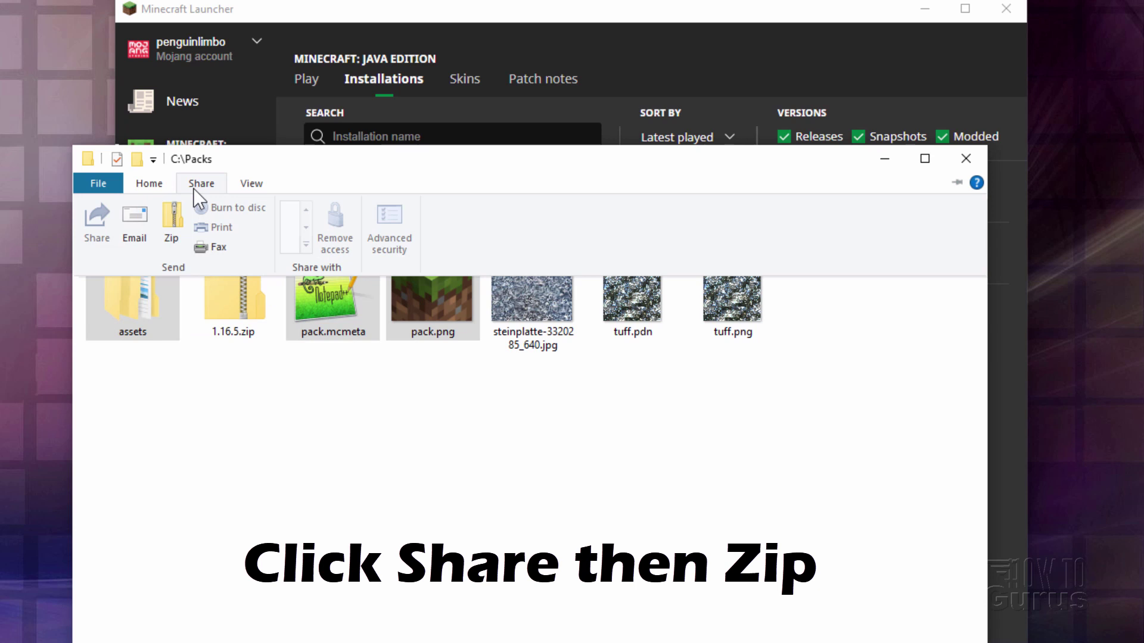
left_click(177, 230)
type("New Texture")
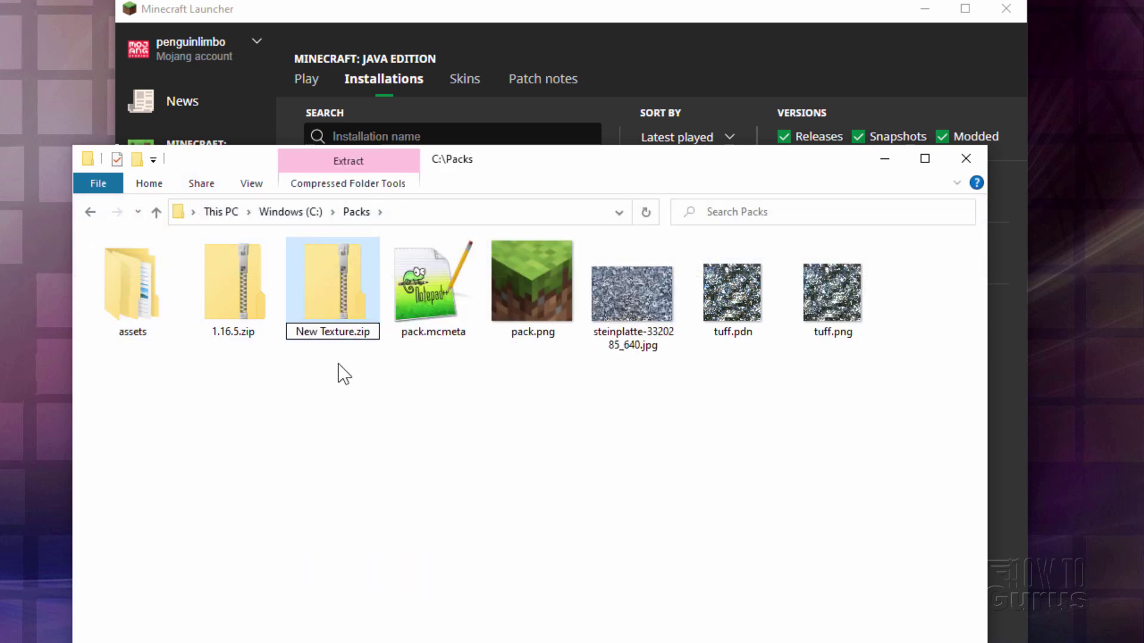
type(" 1.17")
left_click(358, 368)
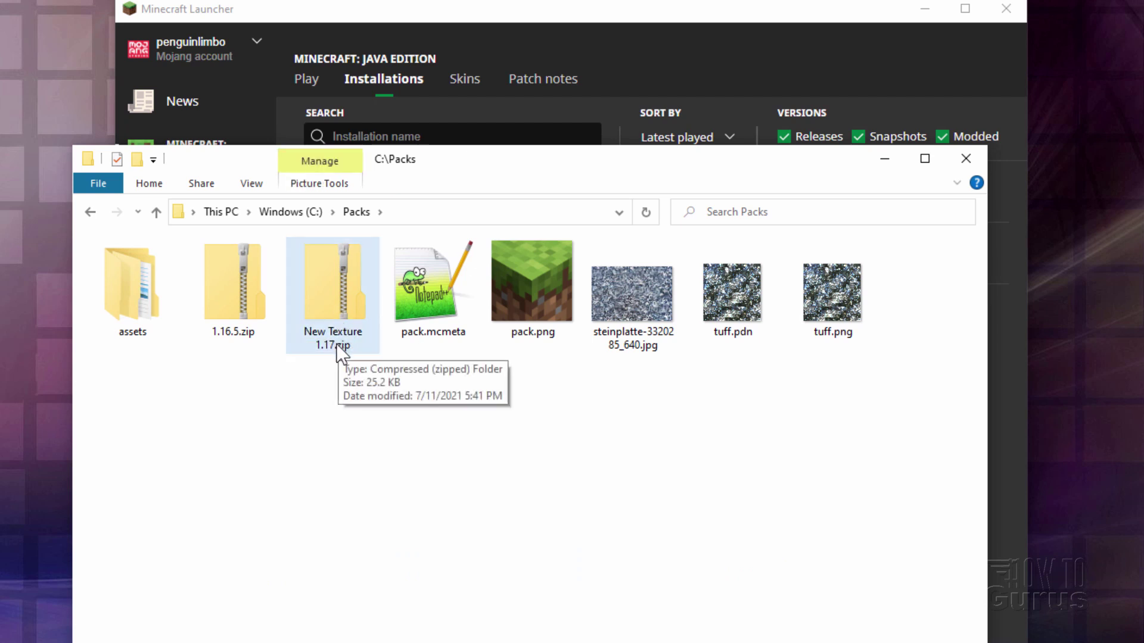
Open the game's resourcepacks folder from the launcher and move New Texture 1.17.zip into it.
left_click(824, 89)
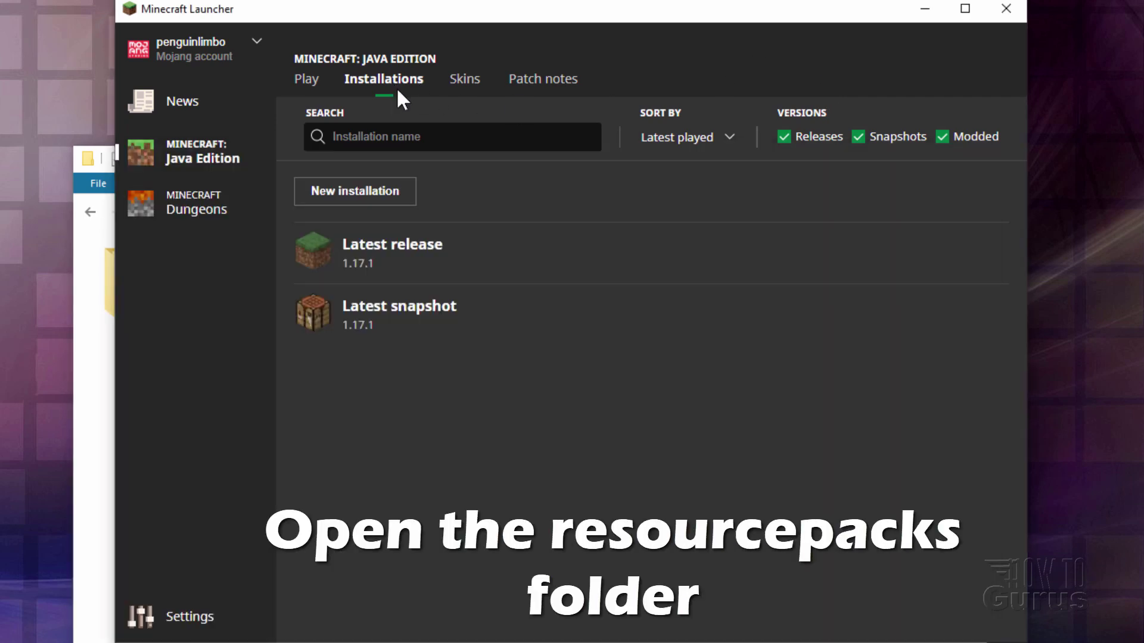
mouse_move(459, 251)
left_click(955, 255)
double_click(528, 264)
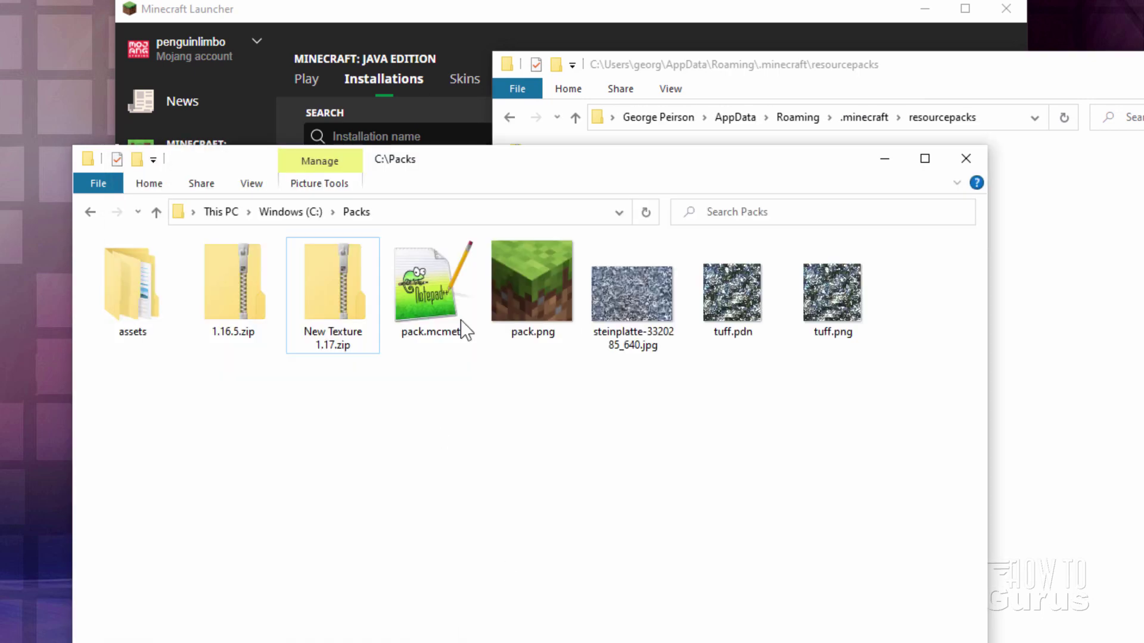
left_click_drag(488, 162, 677, 320)
left_click_drag(556, 452, 622, 266)
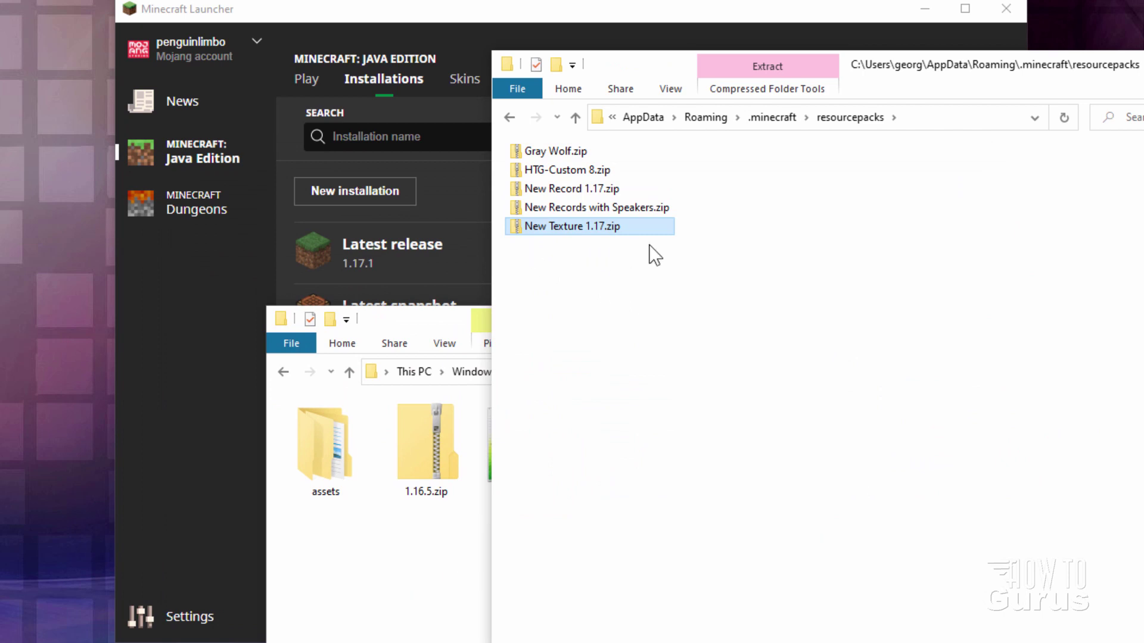
Launch Minecraft 1.17.1 and enable New Texture 1.17.zip under Options > Resource Packs.
left_click(306, 79)
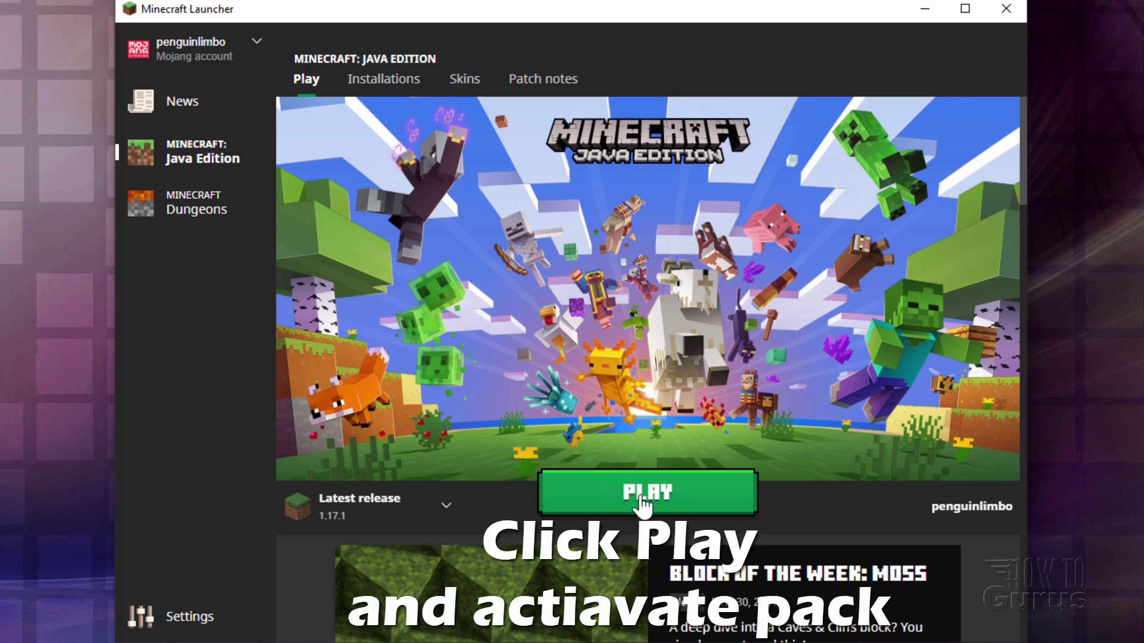
left_click(642, 500)
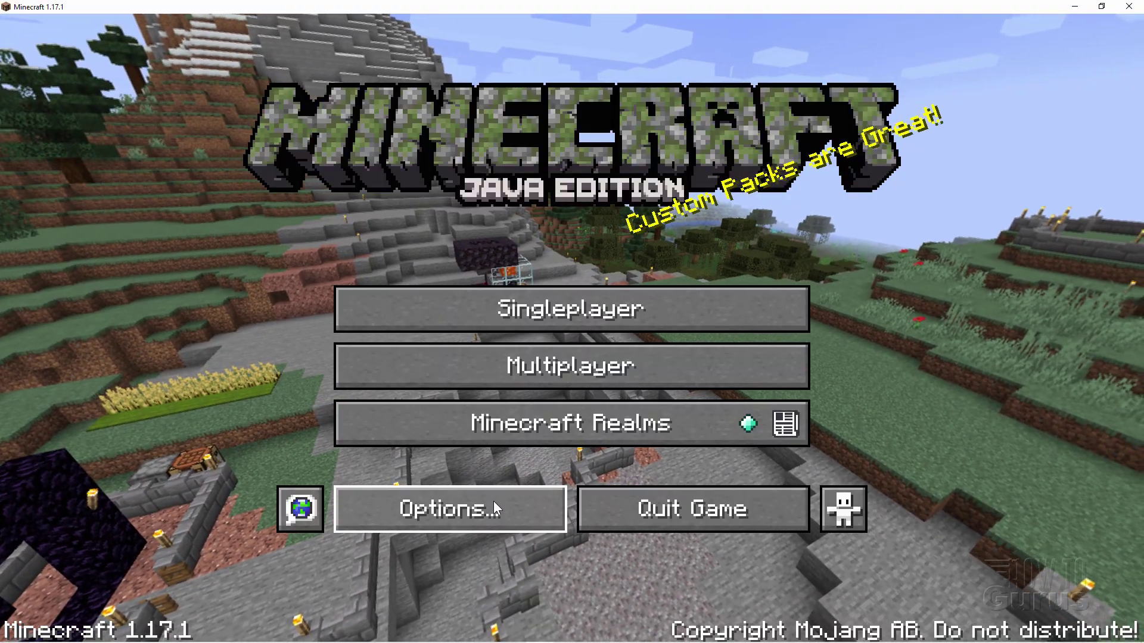
left_click(494, 503)
left_click(434, 422)
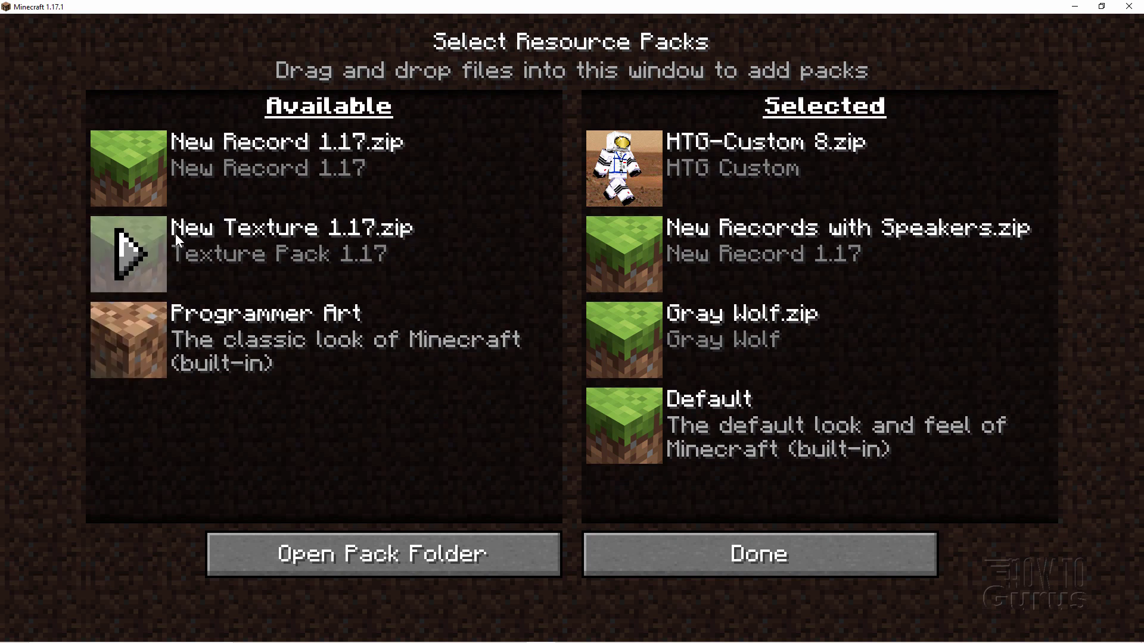
left_click(129, 255)
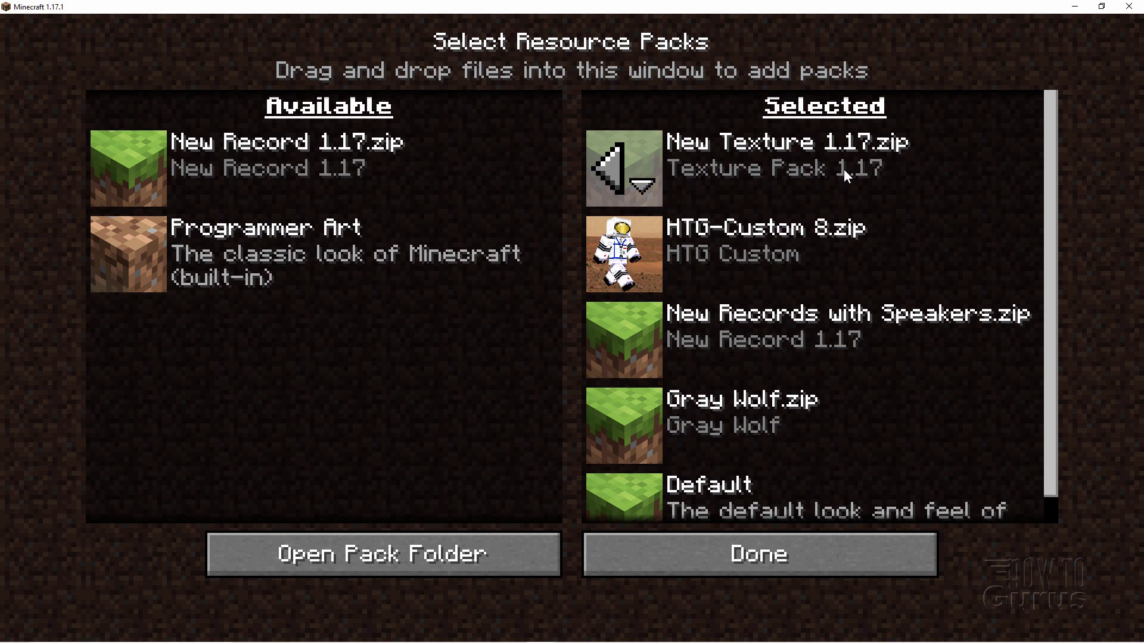
left_click(755, 555)
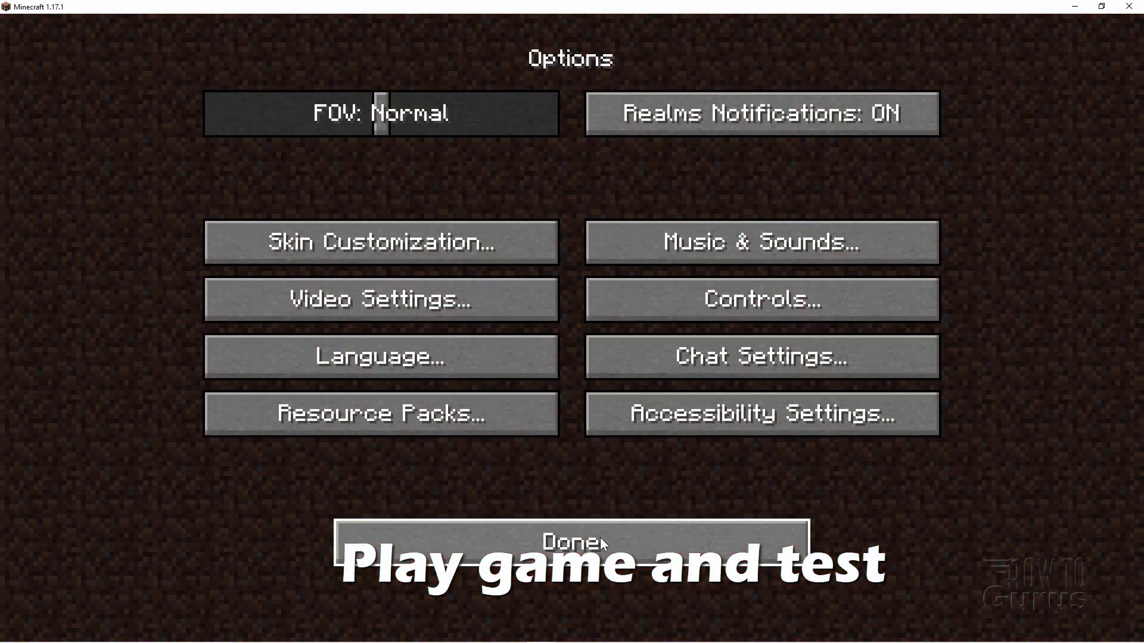
Return to the title menu and load the 1.17 Ice and Canyon singleplayer world.
left_click(599, 537)
left_click(582, 305)
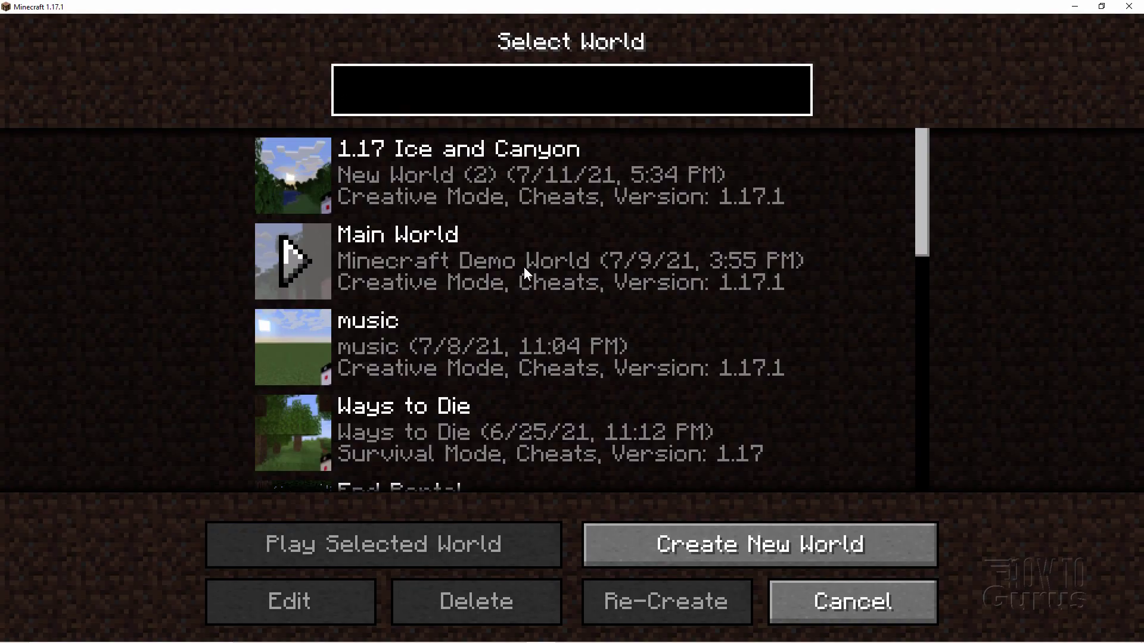
left_click(287, 150)
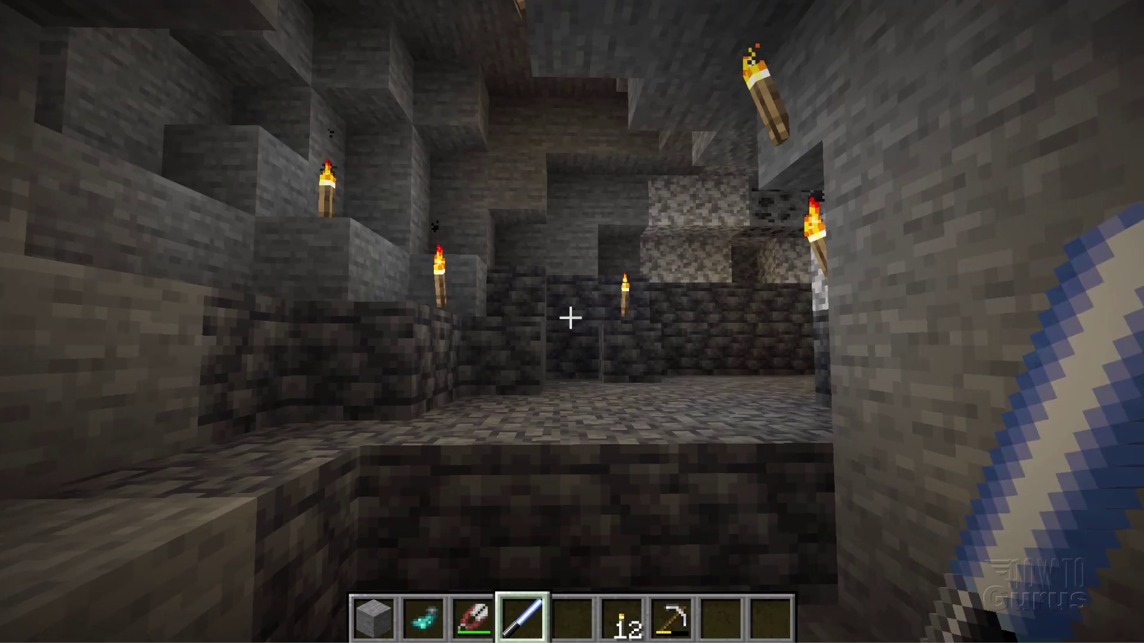
Walk through the cave, past the lava pit, to view the custom-textured tuff walls.
key("w")
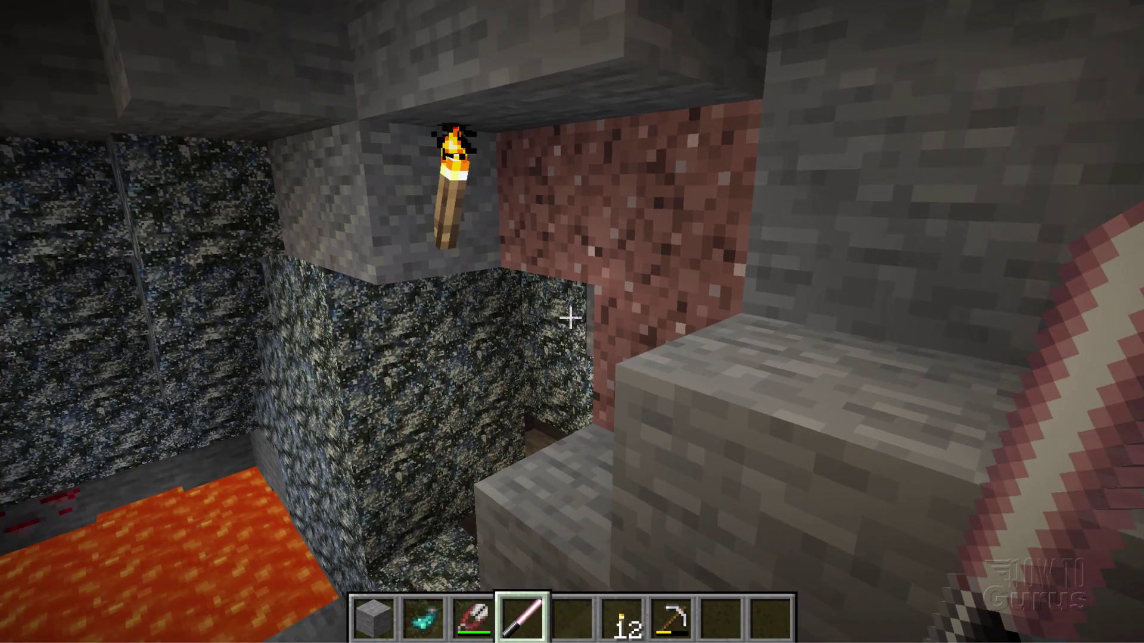
key("s")
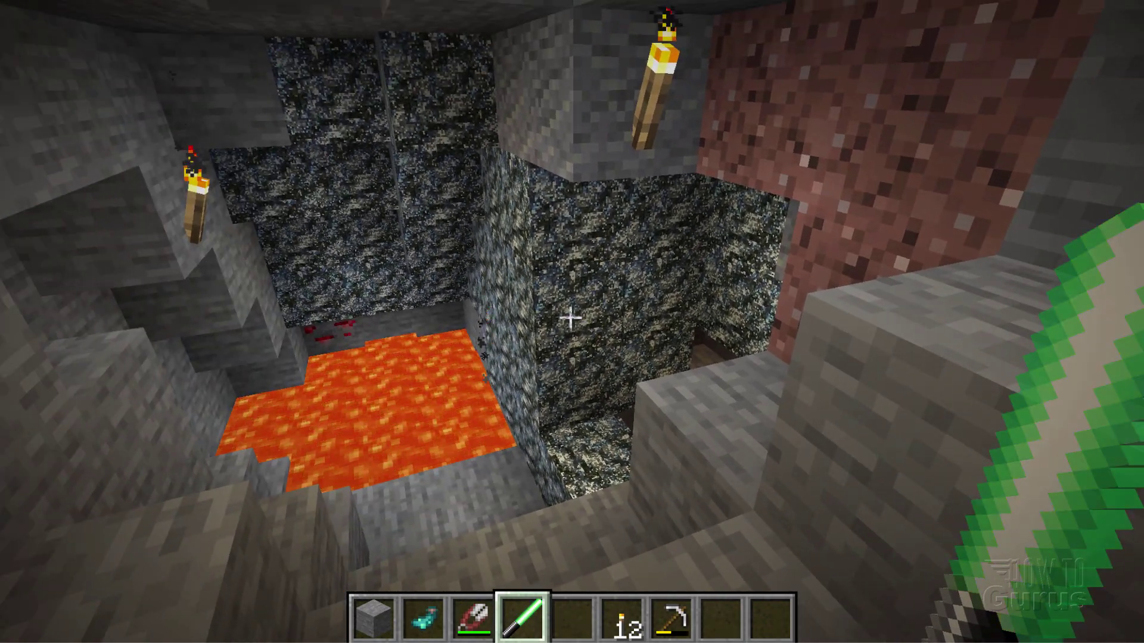
key("d")
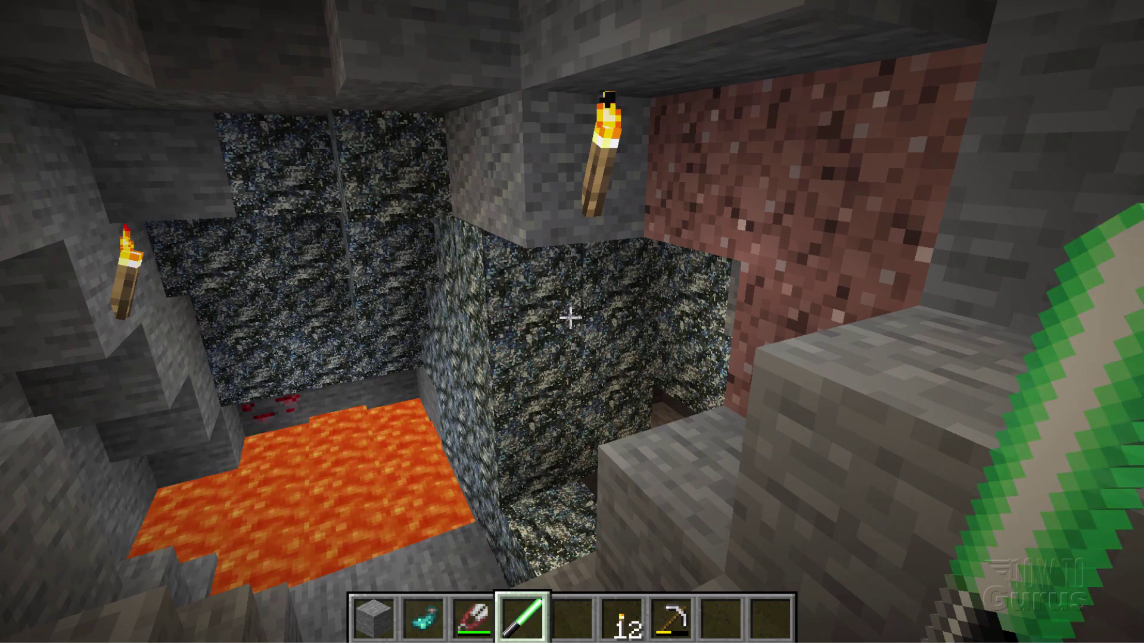
key("a")
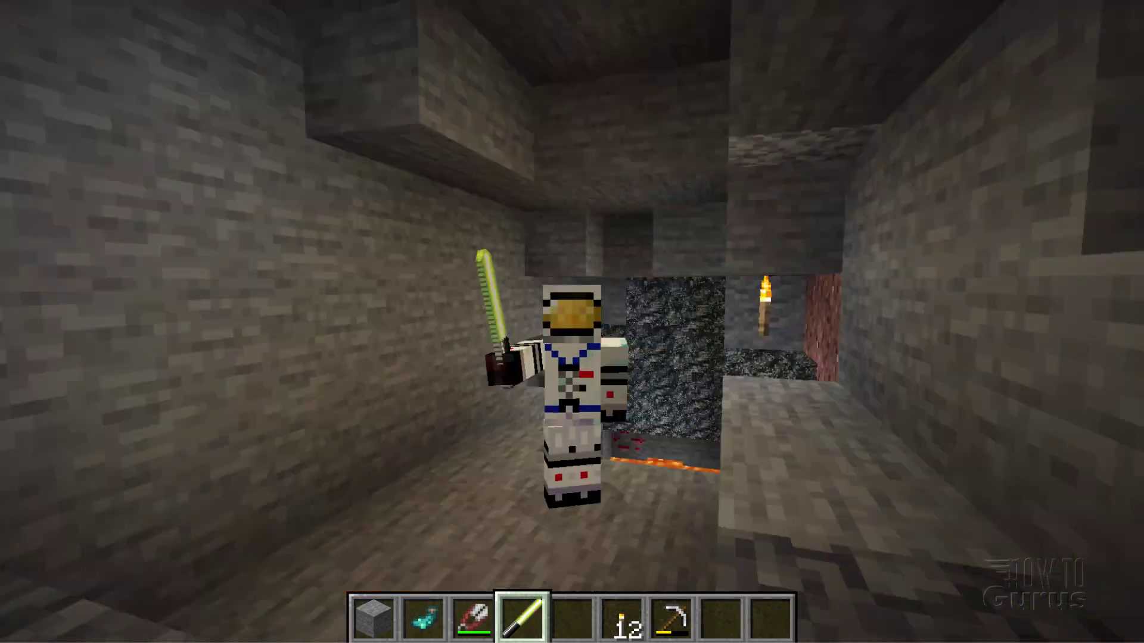